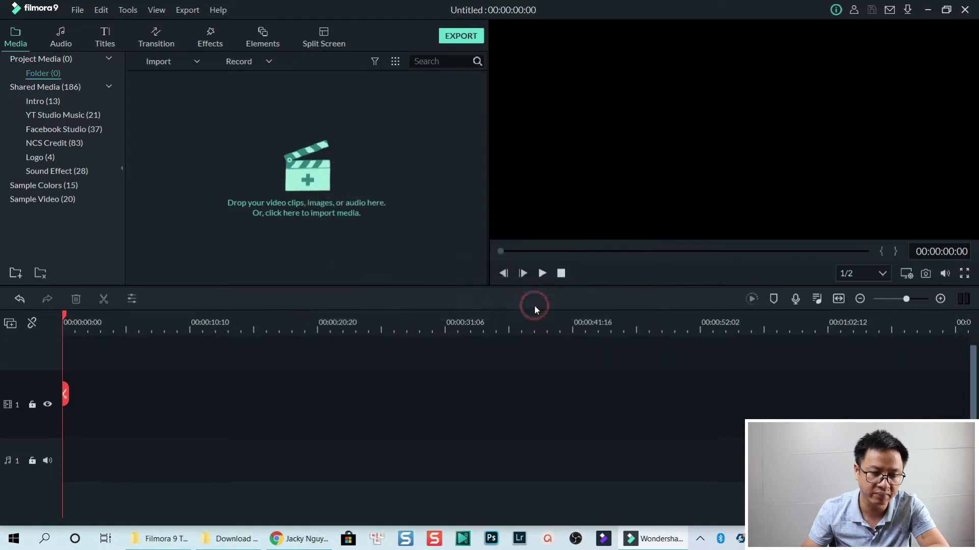
Review the General, Folders, Editing, Save and Performance preferences and accept them.
left_click(76, 11)
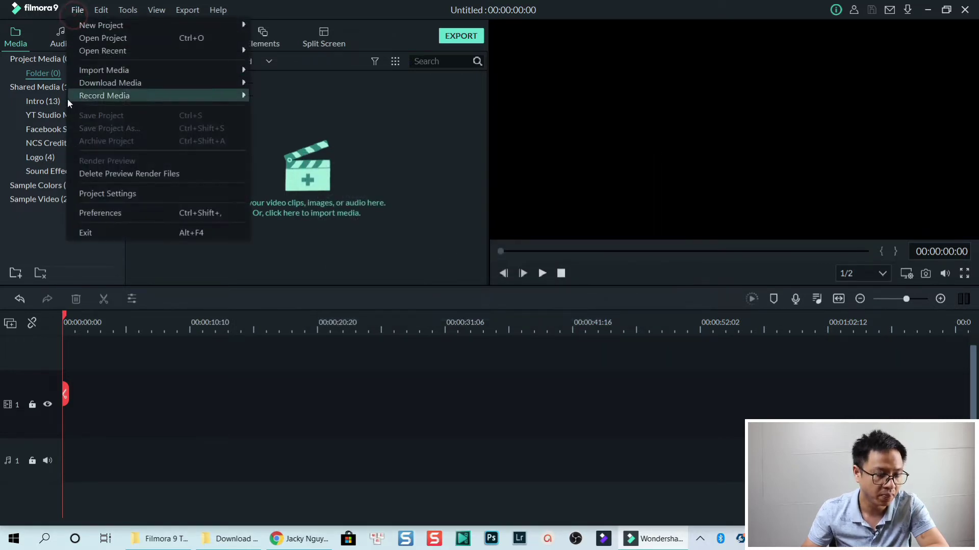
left_click(98, 213)
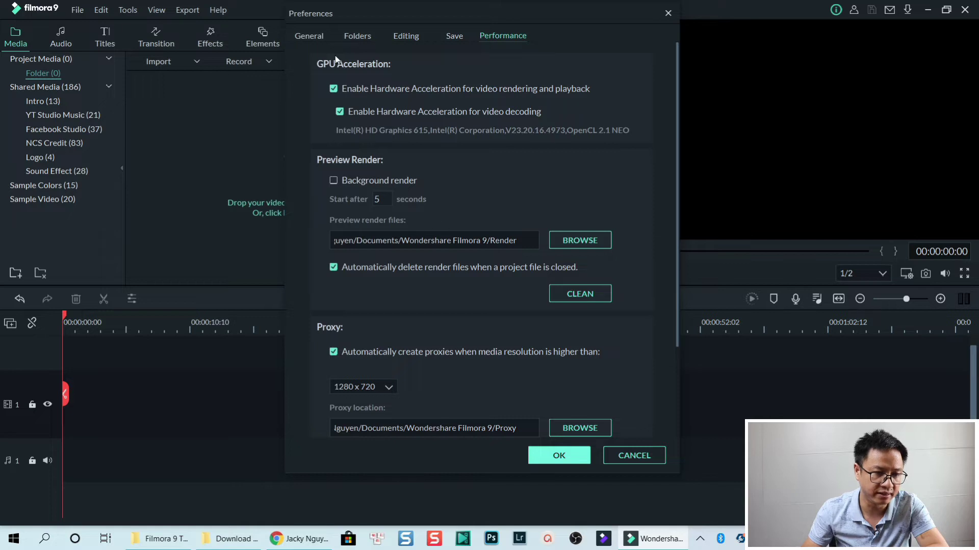
left_click(308, 37)
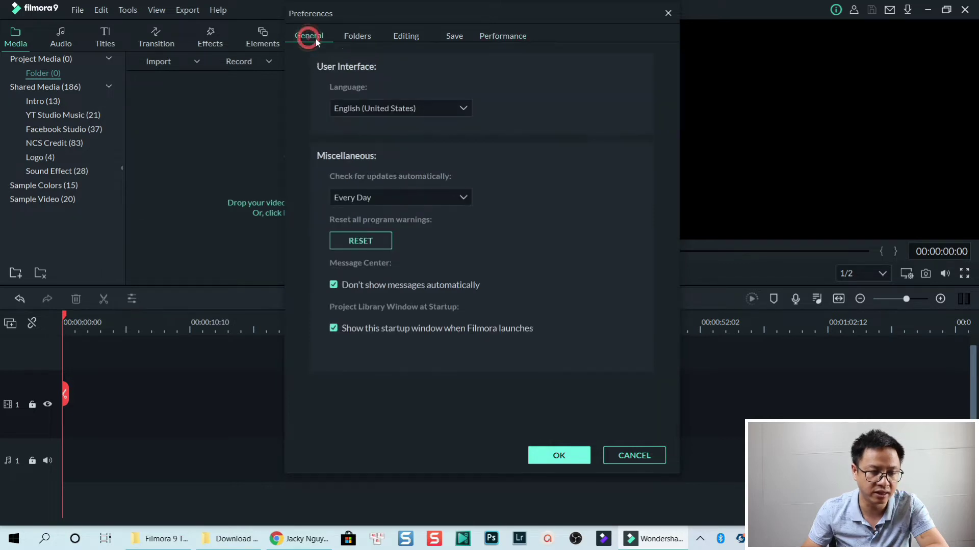
left_click(359, 40)
left_click(401, 37)
left_click(448, 35)
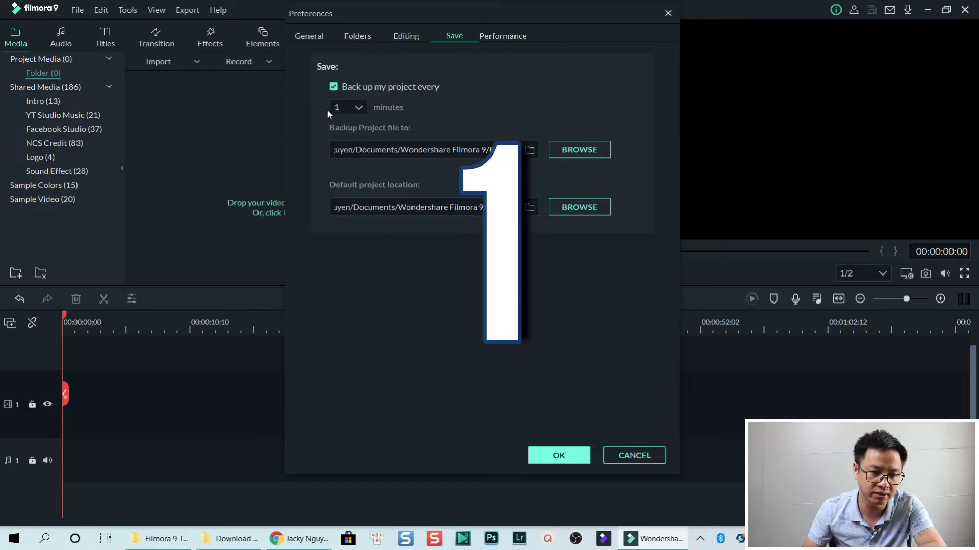
left_click(510, 36)
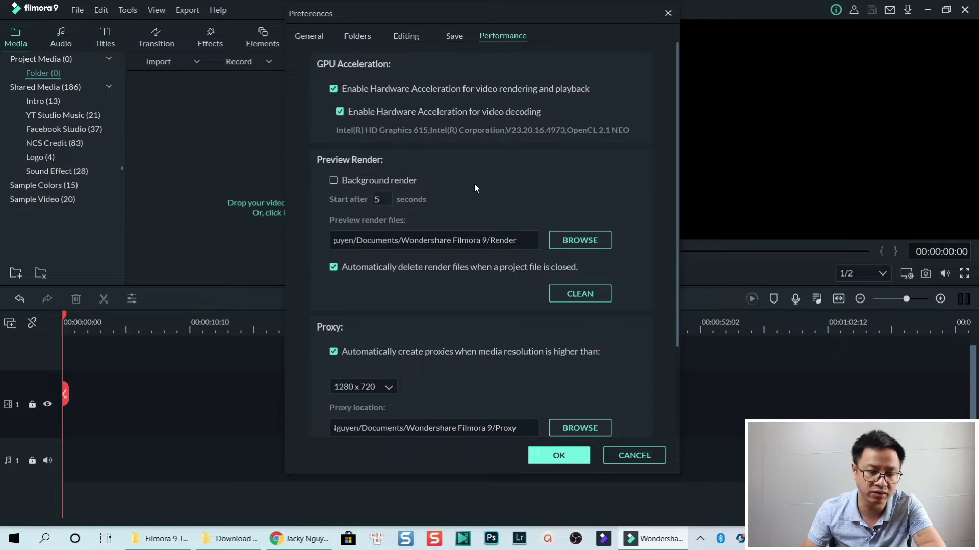
left_click(544, 459)
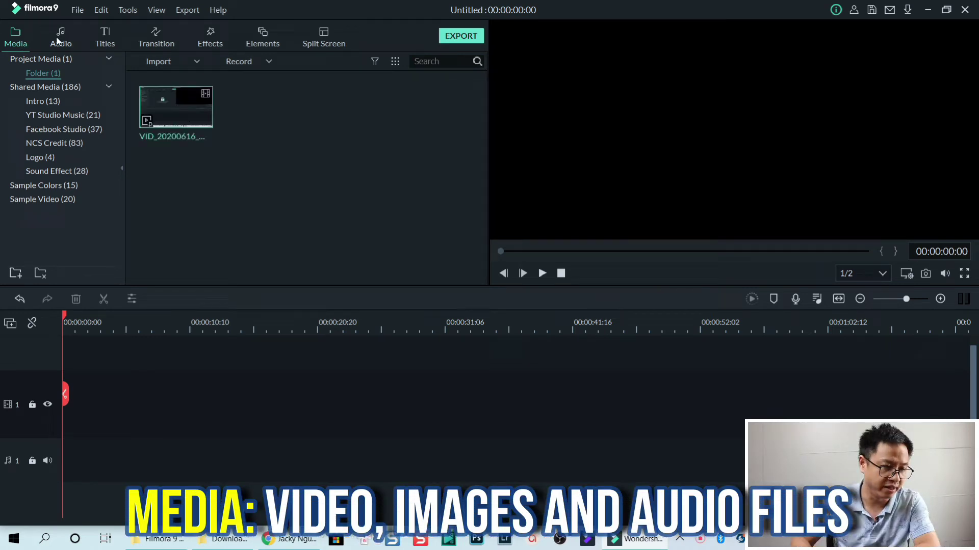
Browse the Sound Effect category in the included audio library.
left_click(61, 36)
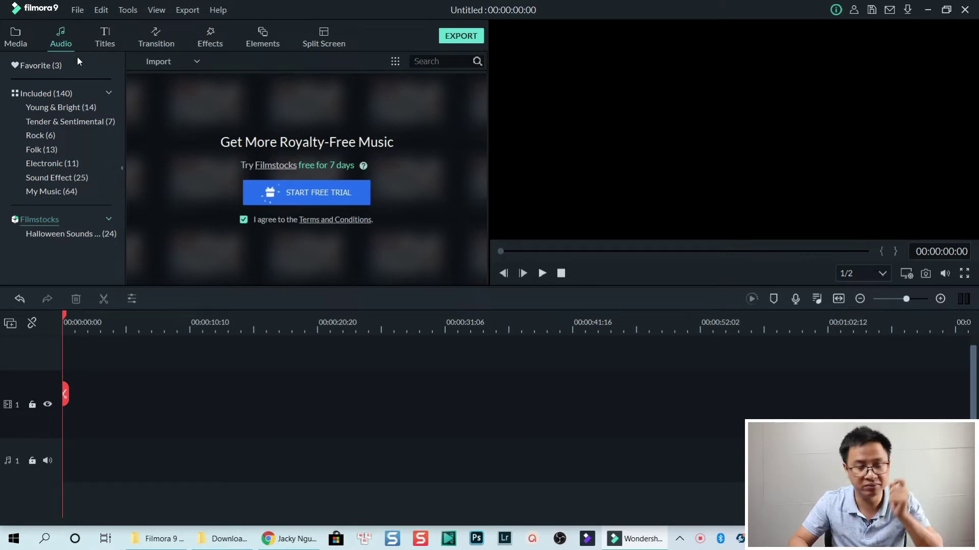
left_click(51, 177)
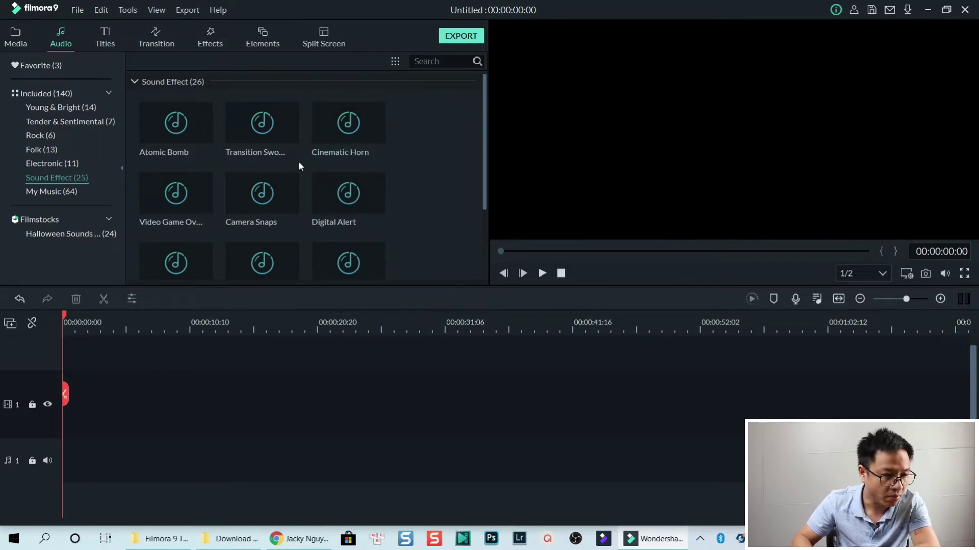
Browse the included title categories, from Openers through End Credits to the Titles and LowerThirds subcategories of the new collection.
left_click(105, 39)
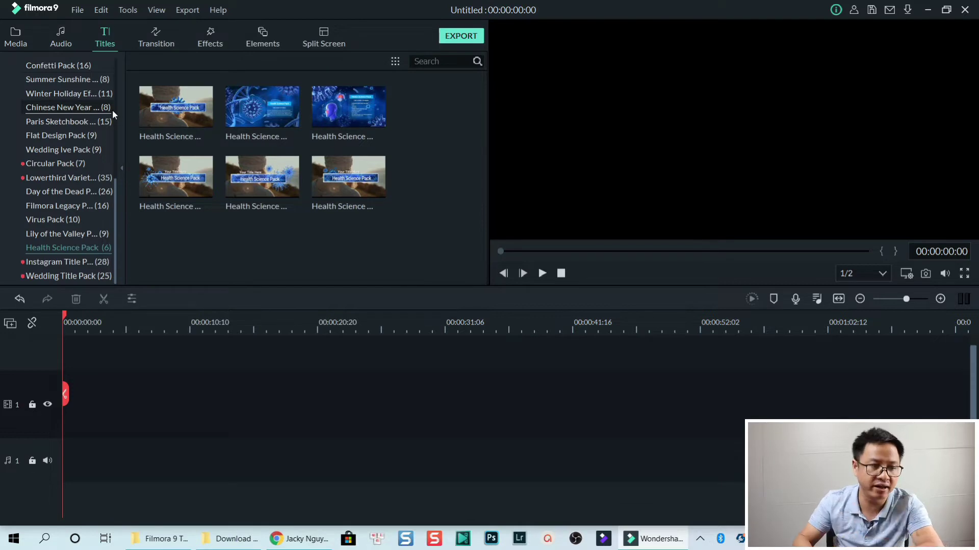
scroll(110, 139, "up", 10)
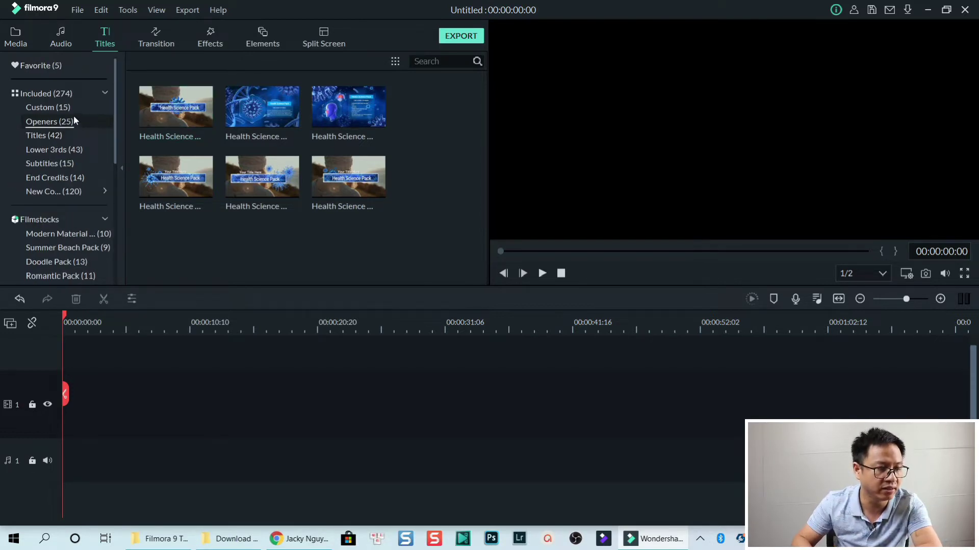
left_click(48, 121)
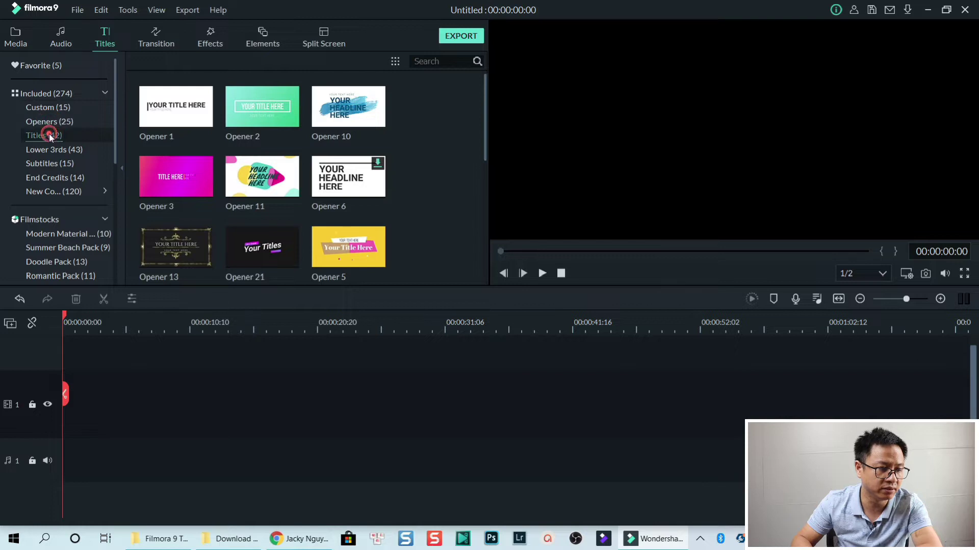
left_click(49, 149)
left_click(50, 165)
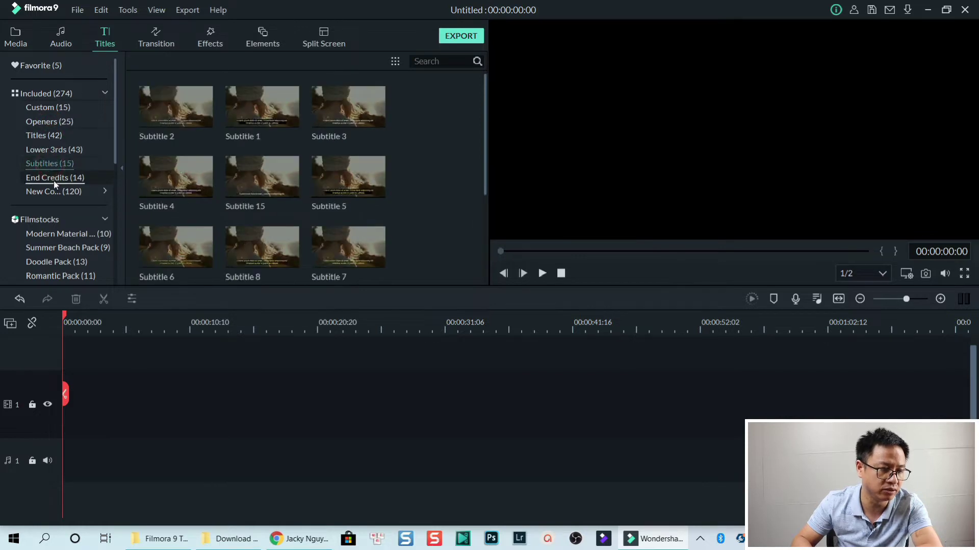
left_click(55, 182)
left_click(58, 192)
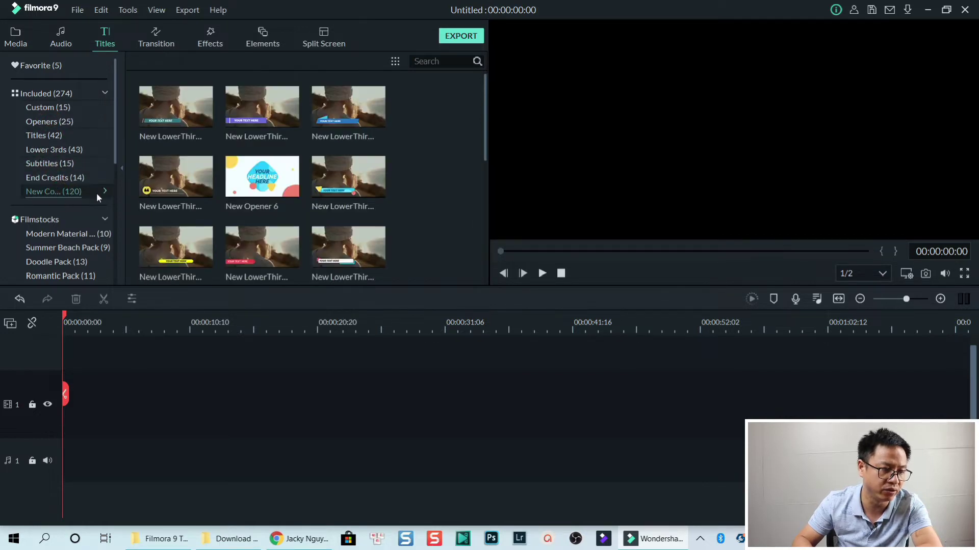
left_click(96, 191)
left_click(59, 205)
left_click(67, 219)
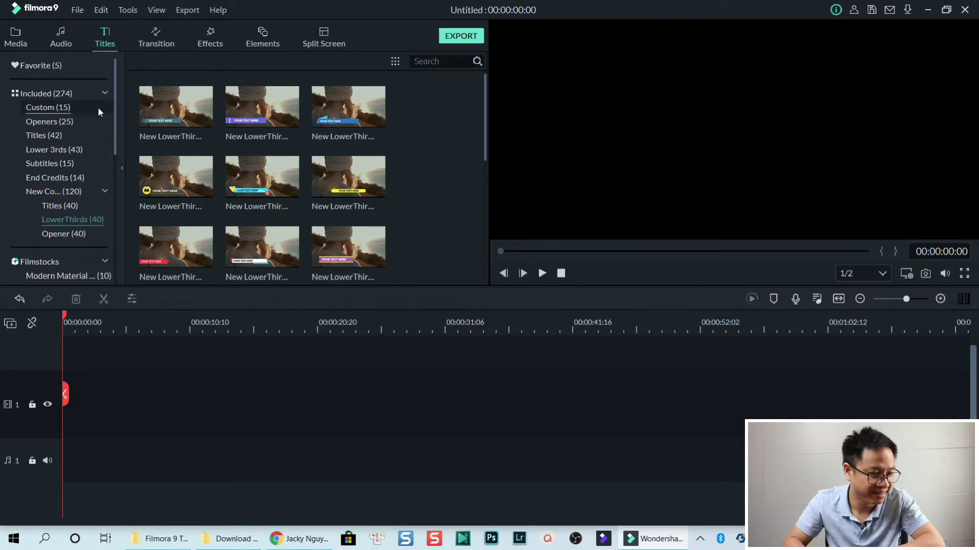
Examine the Filmstocks title packs, including the titles in the Summer Beach Pack.
scroll(60, 164, "down", 1)
left_click(52, 227)
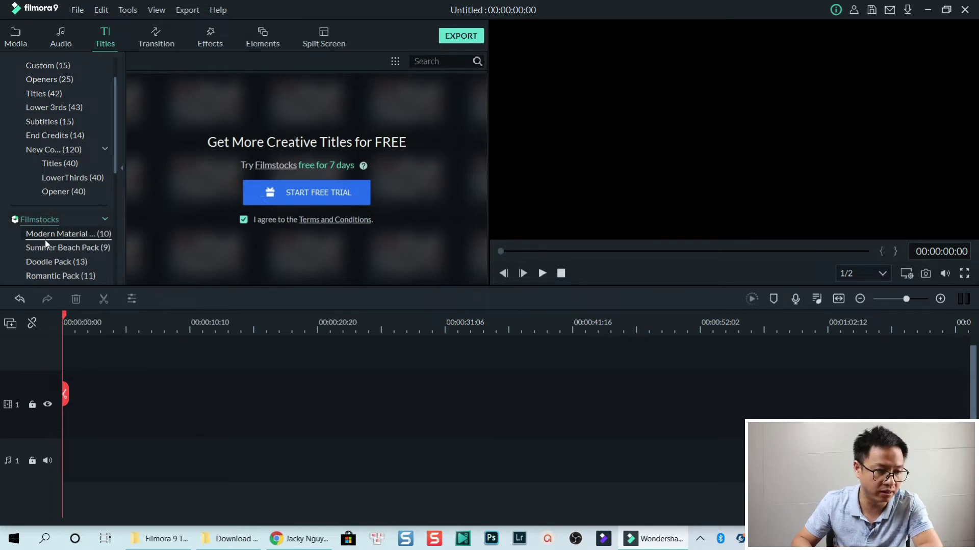
left_click(47, 245)
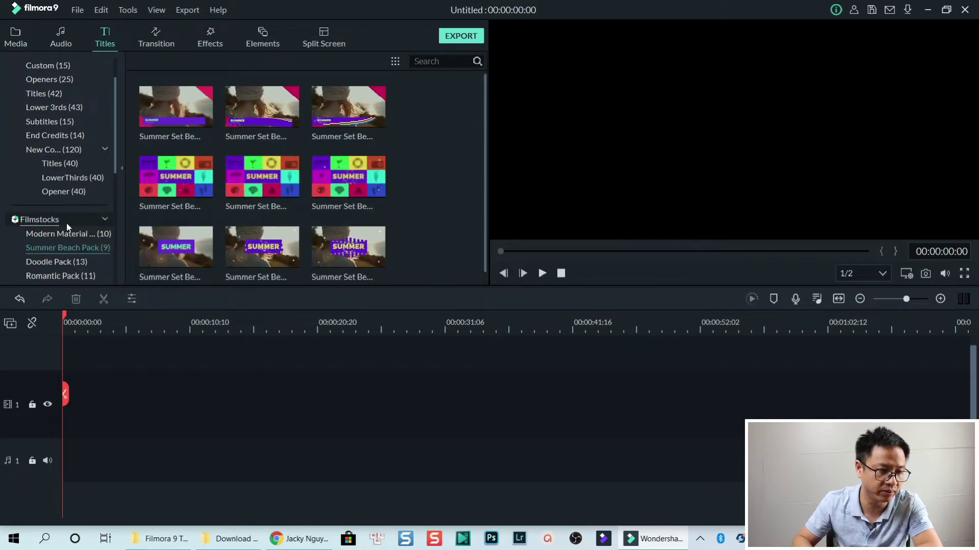
scroll(66, 224, "down", 3)
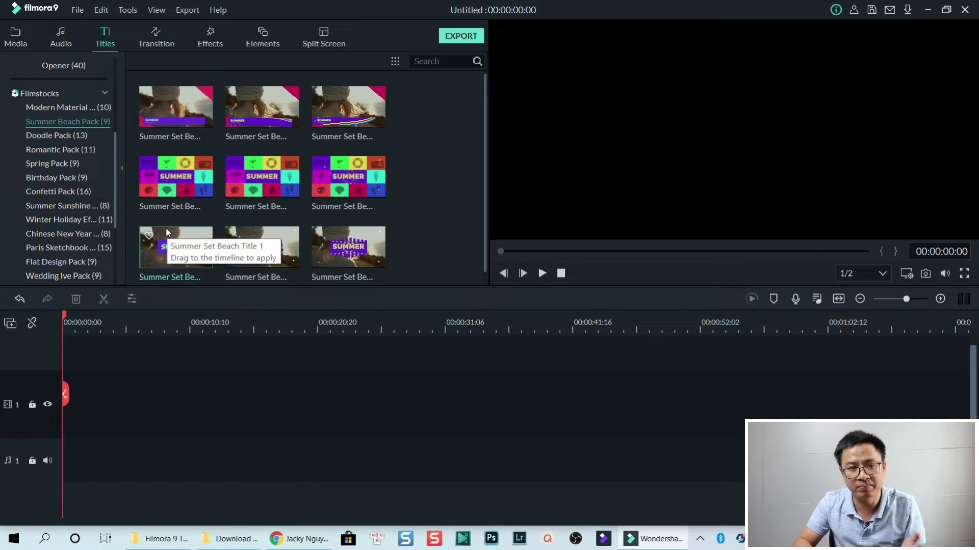
Preview the first SUMMER grid title from the Summer Beach Pack on the video track, and delete it from the timeline.
left_click_drag(176, 179, 130, 441)
left_click(154, 321)
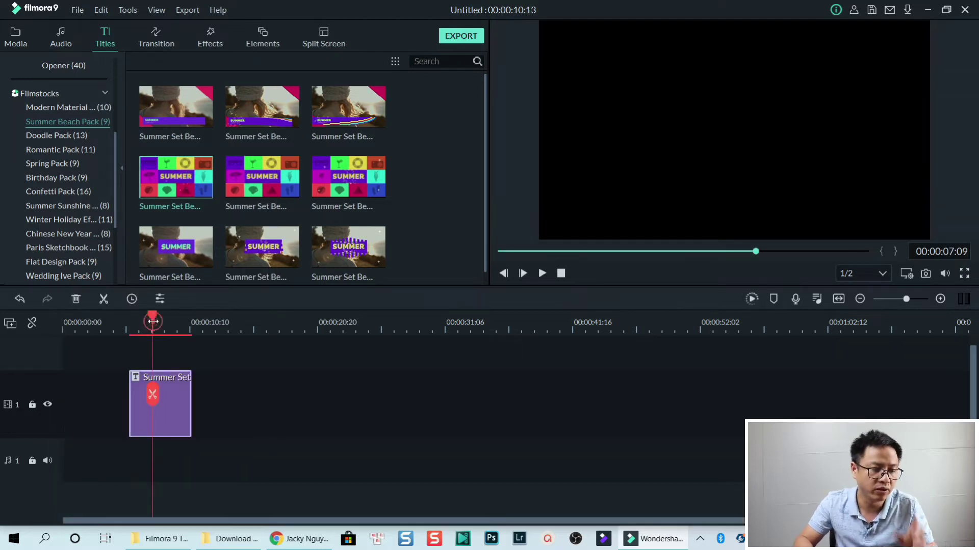
key("space")
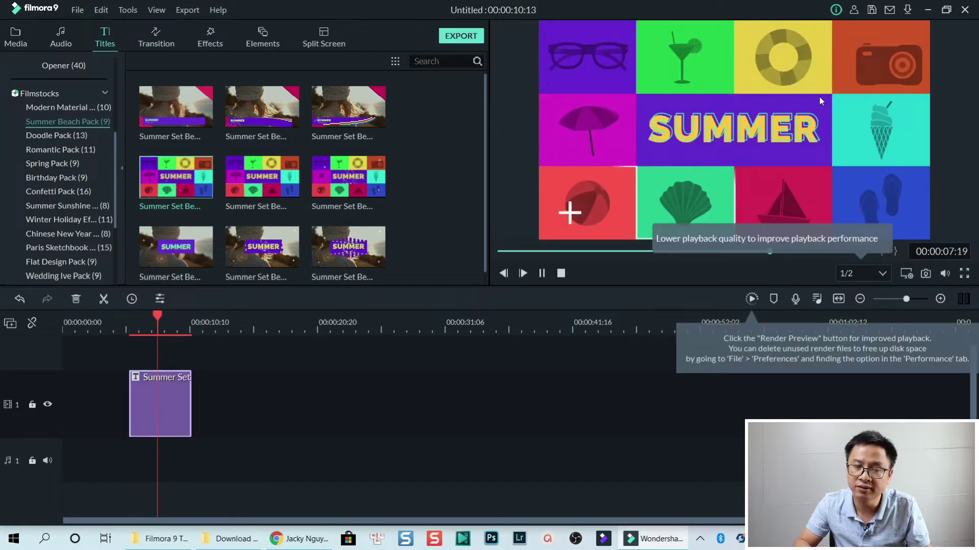
key("space")
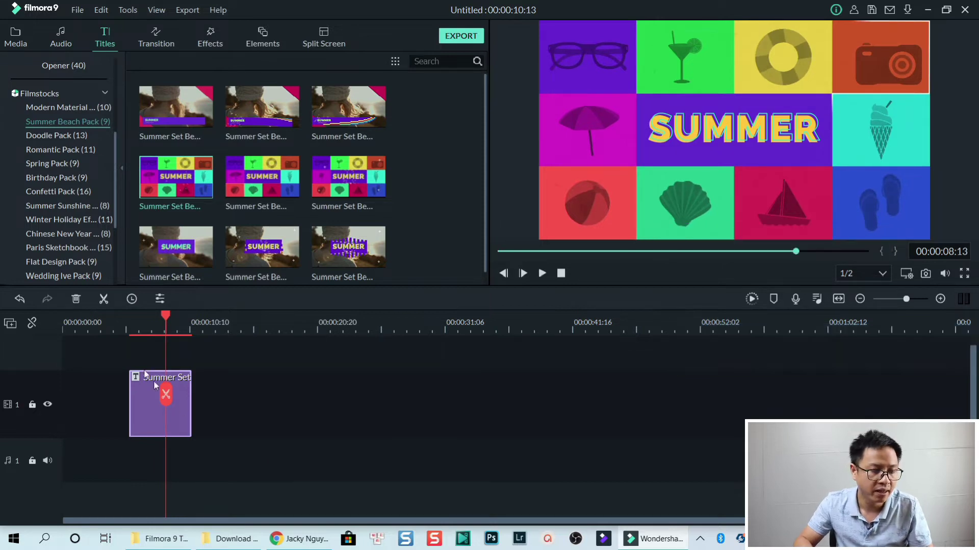
key("Delete")
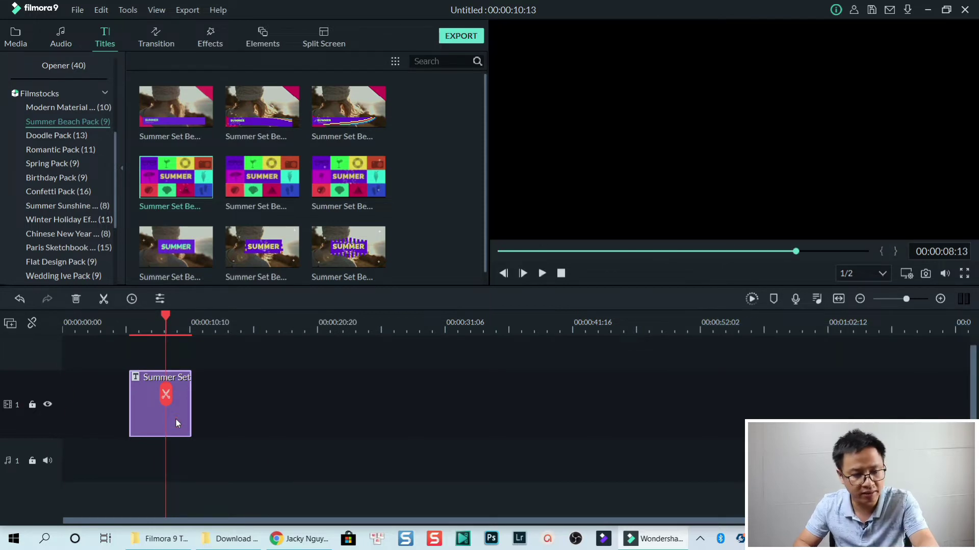
Browse the included transitions and the Filmstocks packs, including the Transitions Variety, Lily of the Valley and Circular packs.
left_click(162, 42)
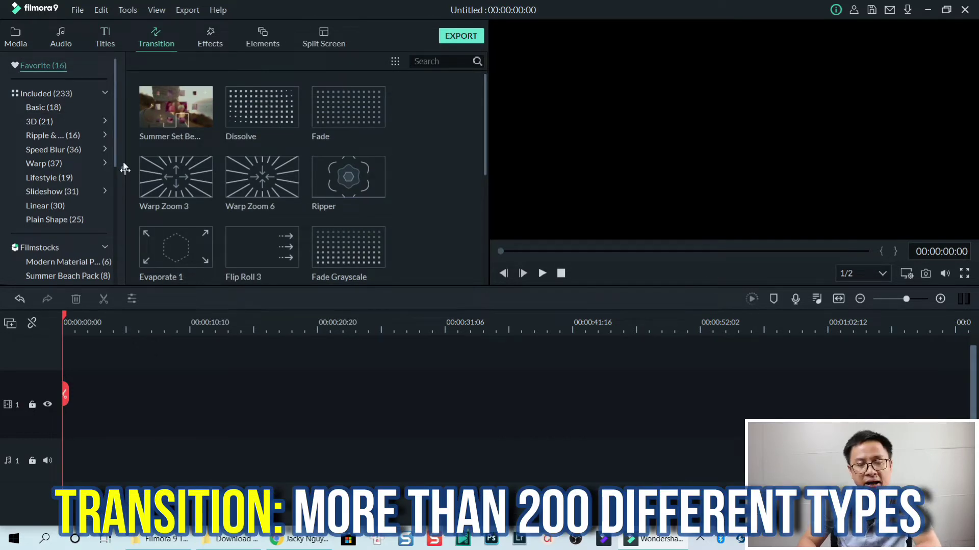
left_click(53, 93)
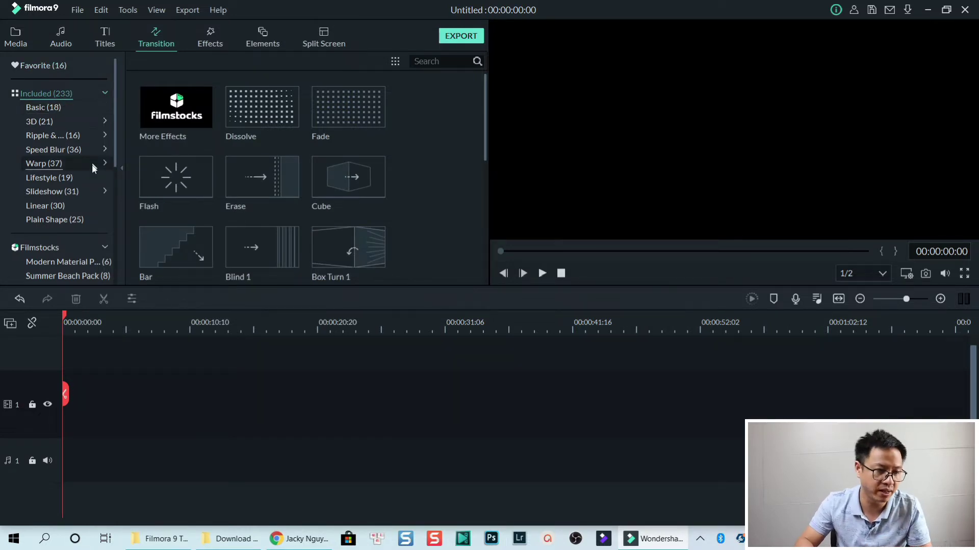
scroll(44, 191, "down", 1)
left_click(44, 203)
scroll(80, 202, "down", 3)
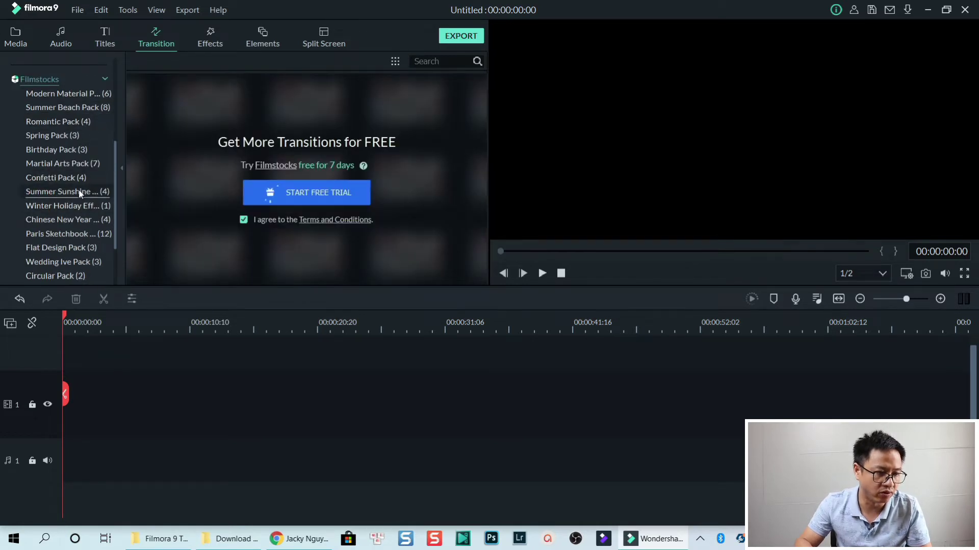
scroll(80, 197, "down", 3)
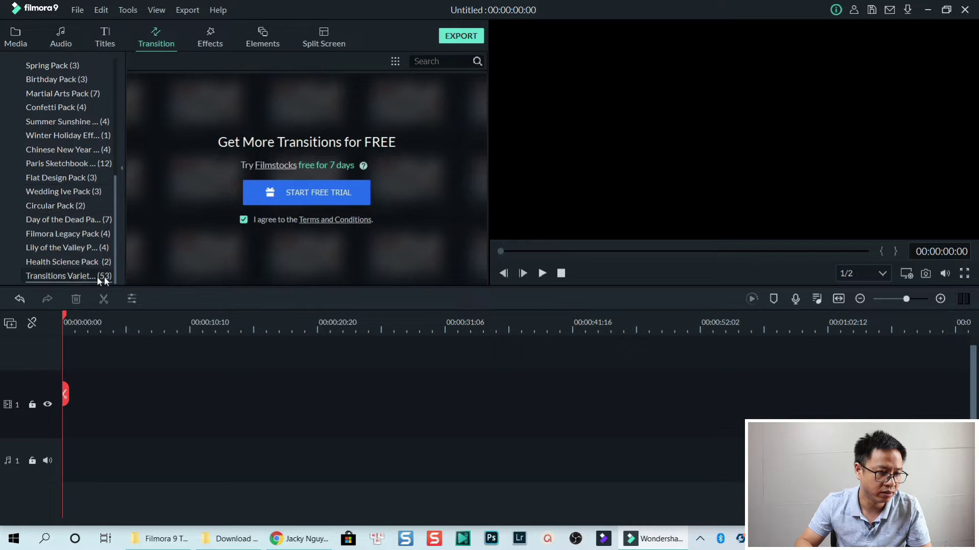
left_click(76, 277)
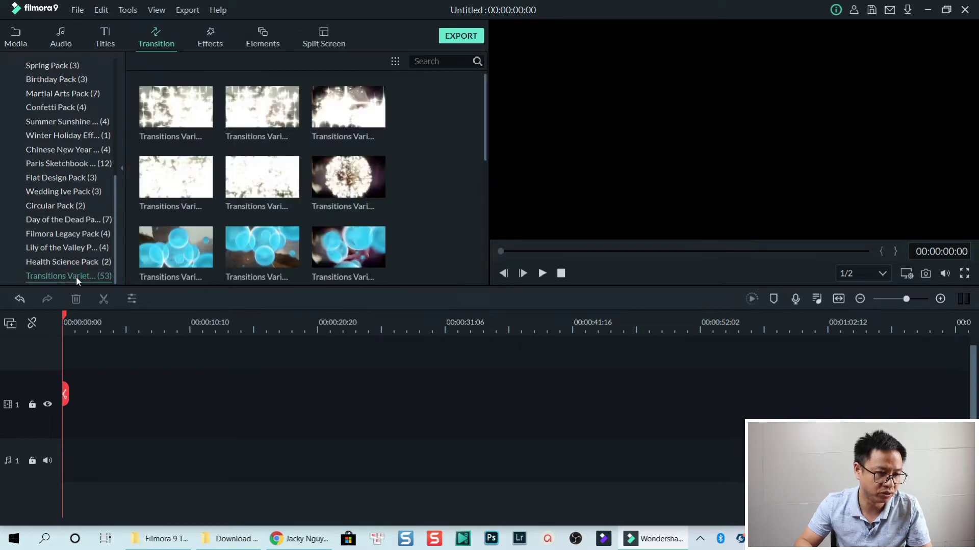
left_click(61, 248)
left_click(72, 204)
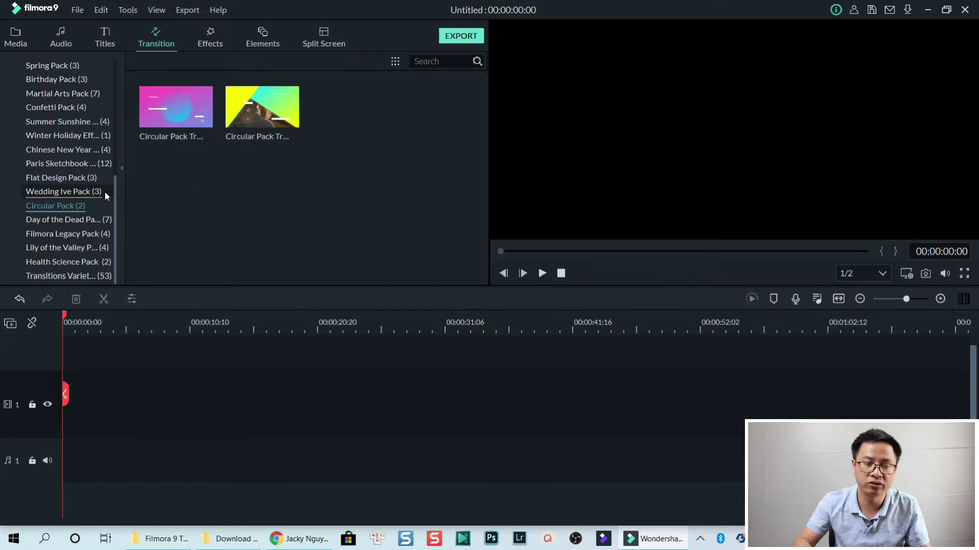
Browse the included filters and overlays and the Filmstocks section of the effects library.
left_click(210, 41)
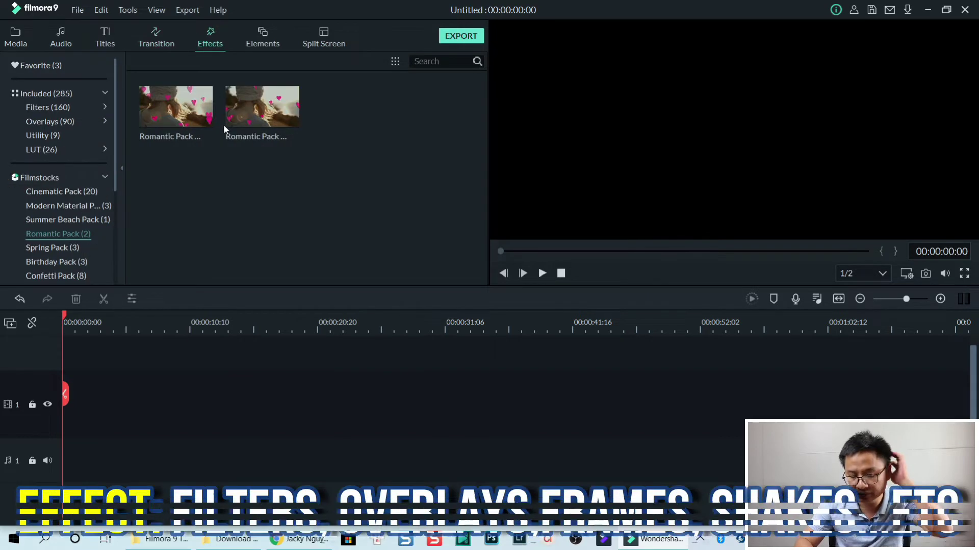
left_click(46, 93)
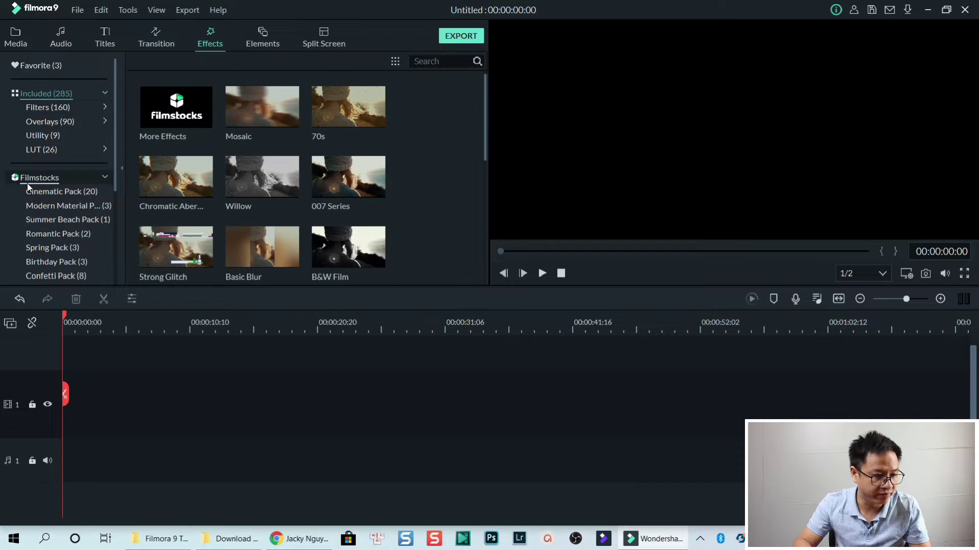
left_click(30, 178)
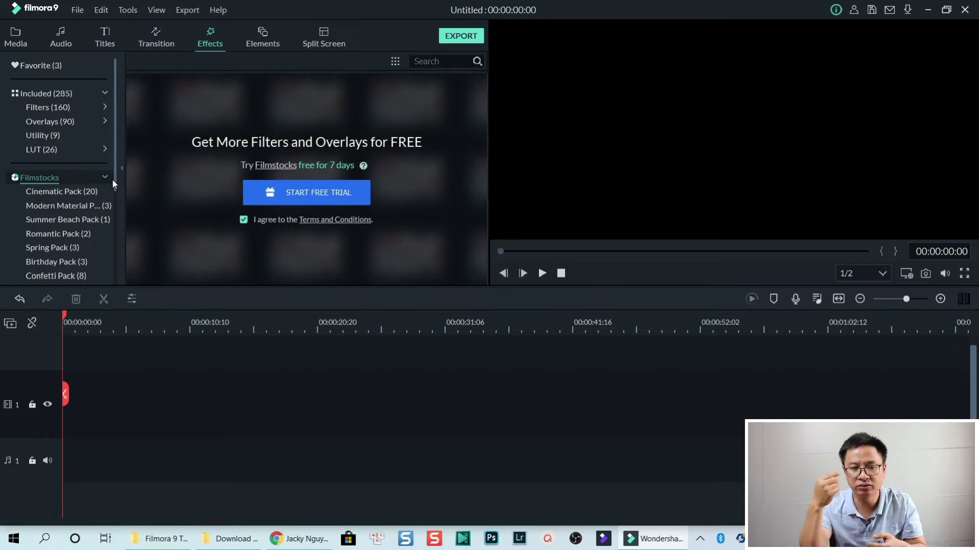
Check the plan details of the signed-in account and close the account window.
left_click(854, 10)
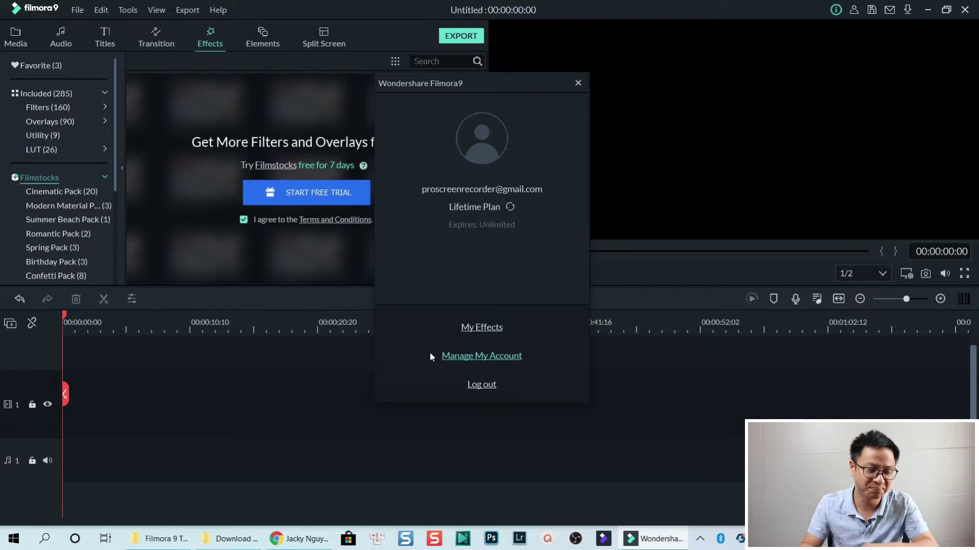
left_click(578, 82)
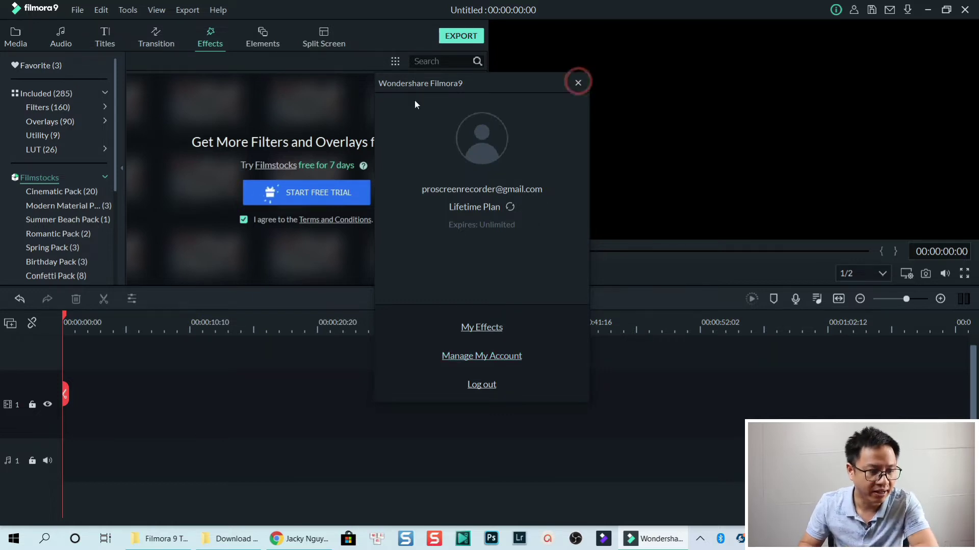
Browse the included animated elements and the Filmstocks section of the elements library.
left_click(264, 43)
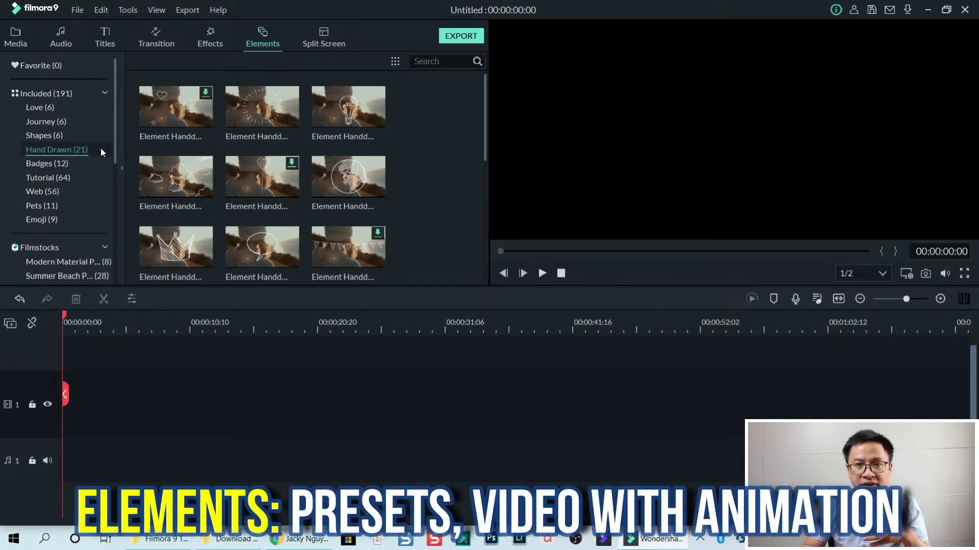
left_click(40, 94)
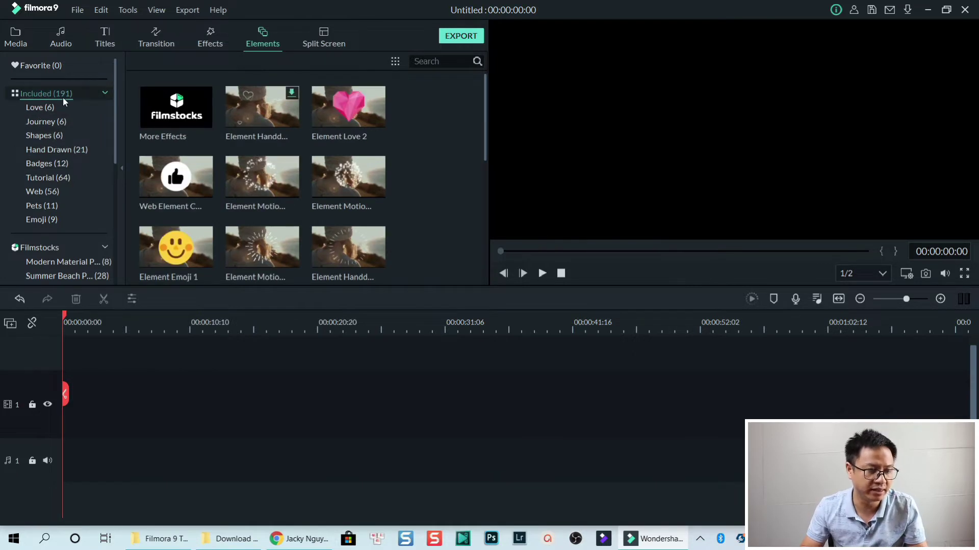
left_click(48, 246)
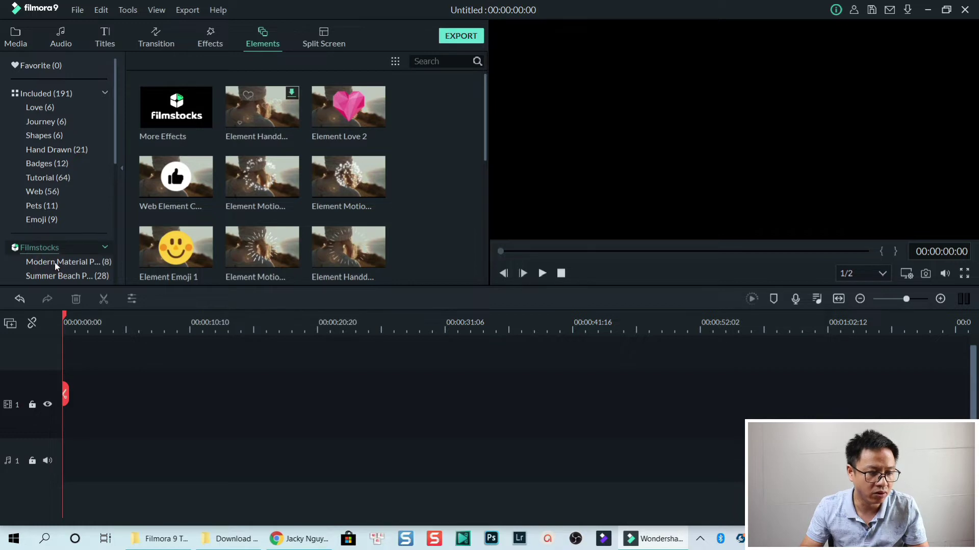
Browse the Filmstocks element packs, including Winter Holiday, Flat Design and Summer Sunshine.
scroll(79, 258, "down", 5)
left_click(61, 135)
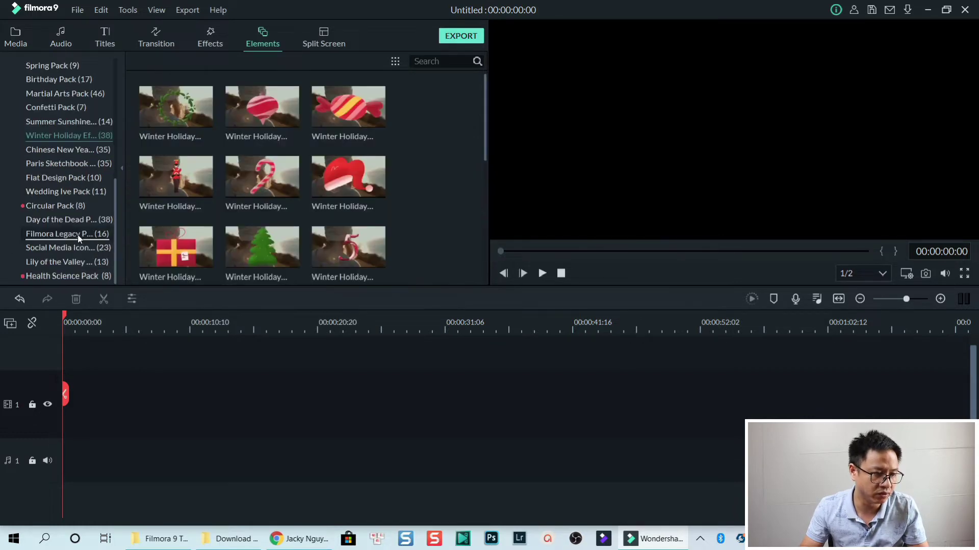
left_click(66, 191)
left_click(51, 177)
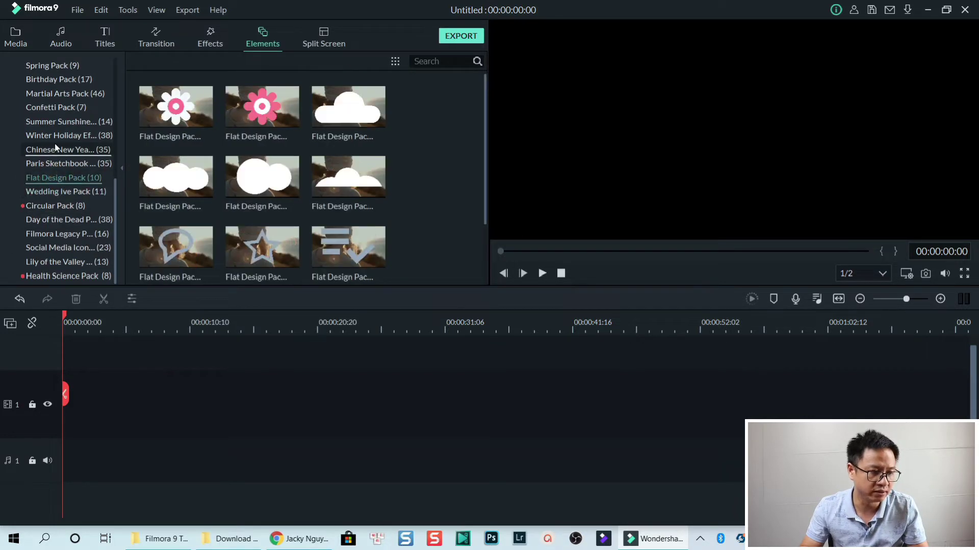
left_click(55, 148)
left_click(56, 136)
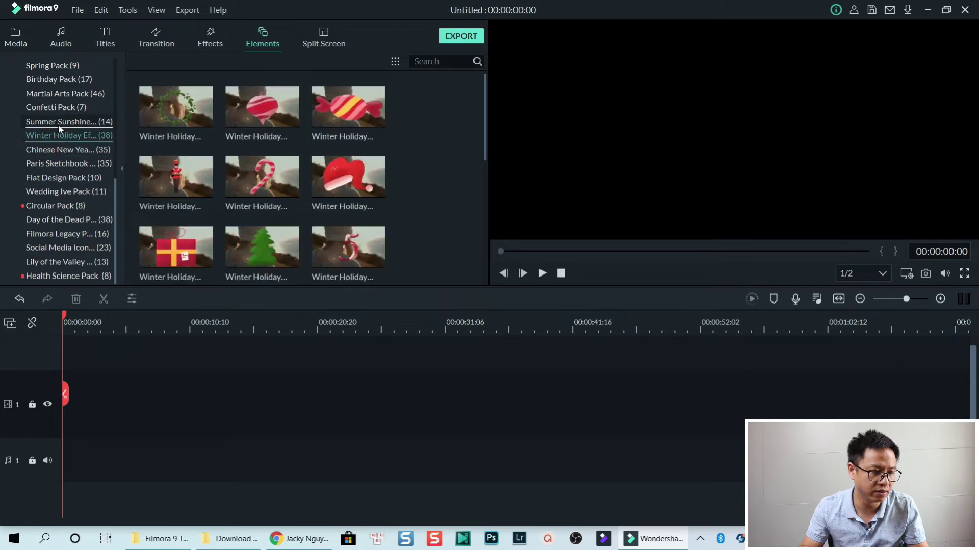
left_click(57, 121)
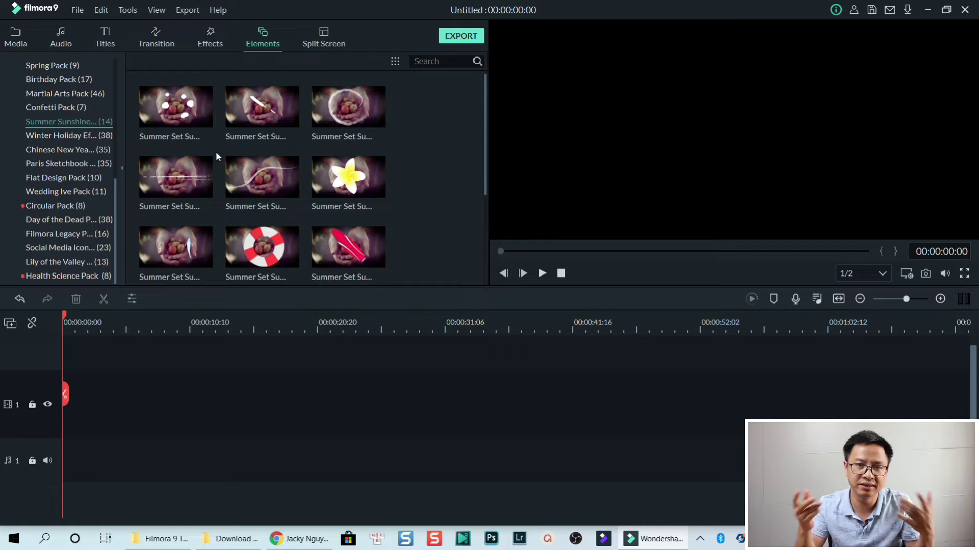
Look over the included split screen templates and preview the four-part grid layout.
left_click(330, 41)
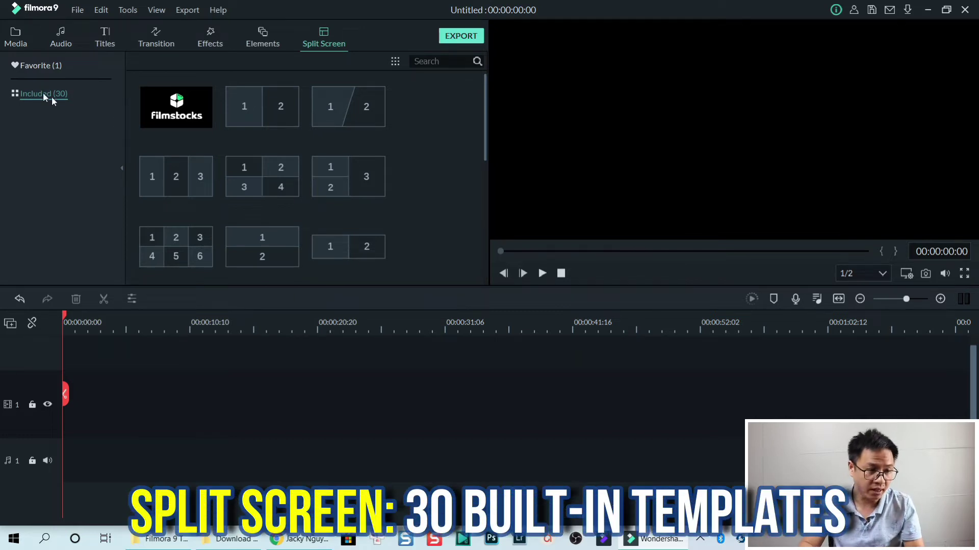
mouse_move(314, 164)
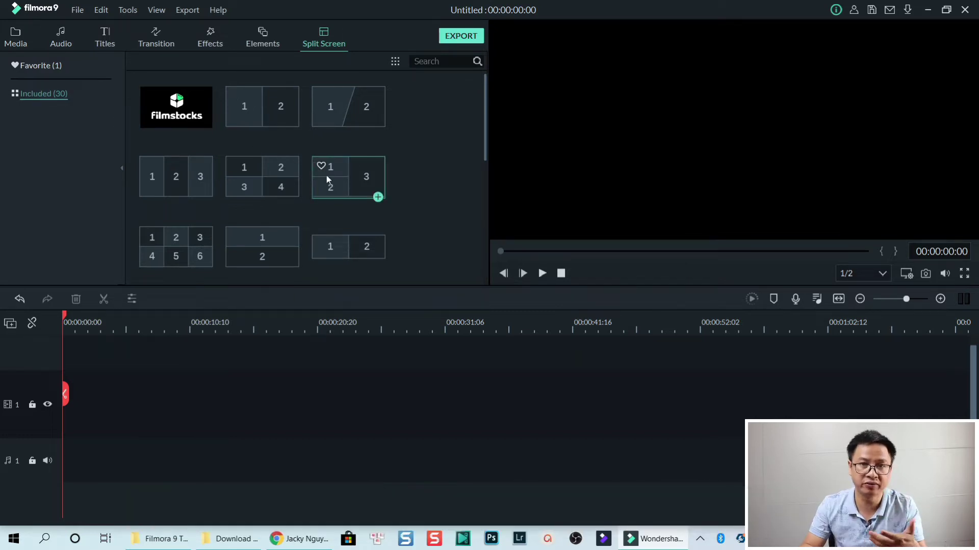
left_click(267, 192)
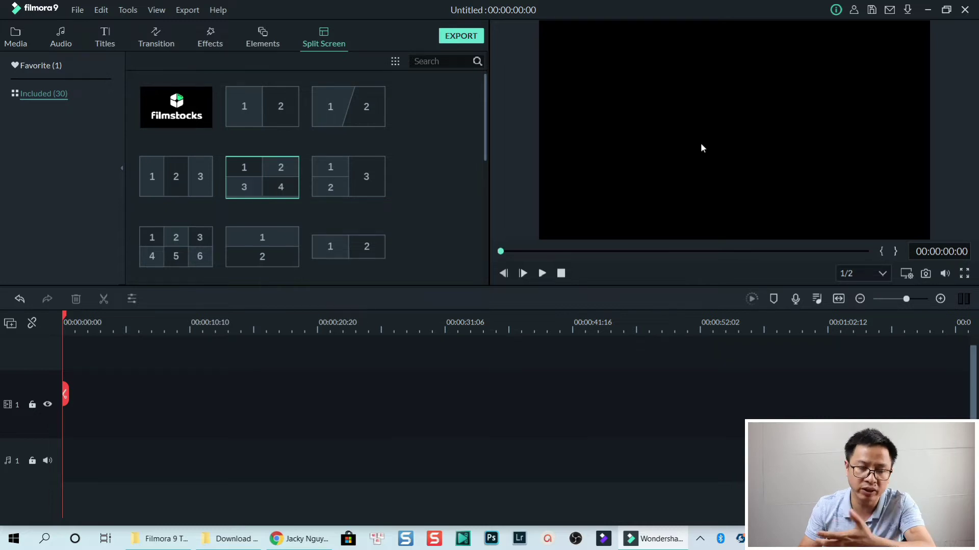
Load the sample video Travel 05 in the preview and mark its in point at the start and its out point at 00:00:01:01.
left_click(15, 38)
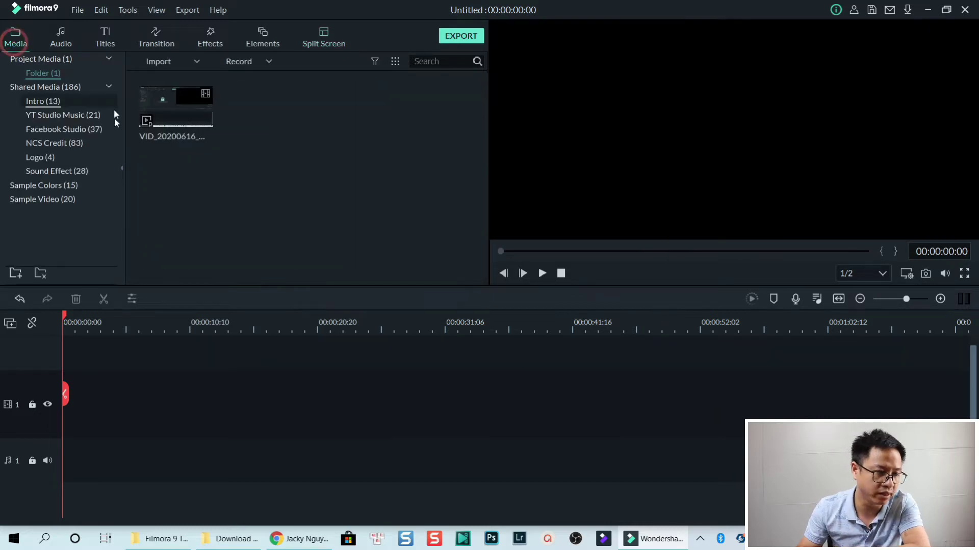
left_click(43, 198)
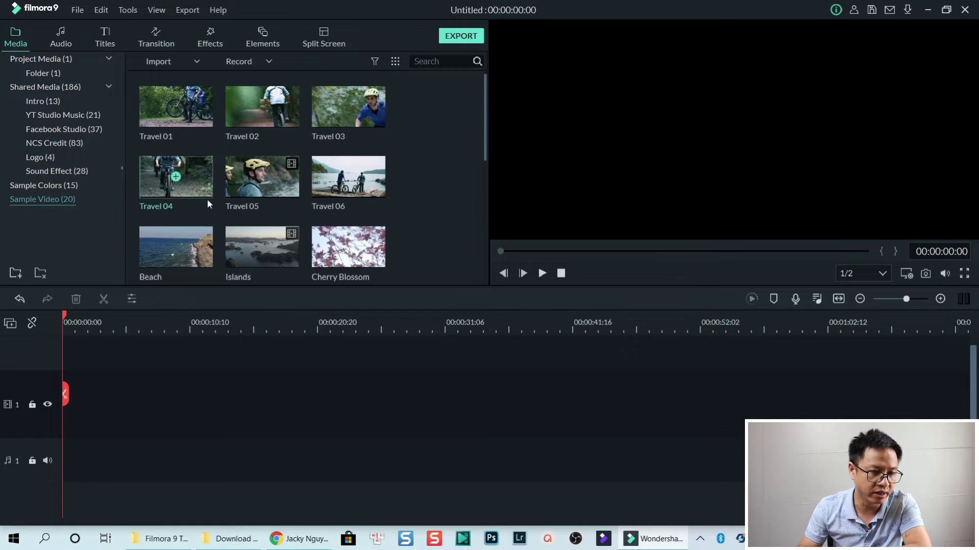
double_click(241, 181)
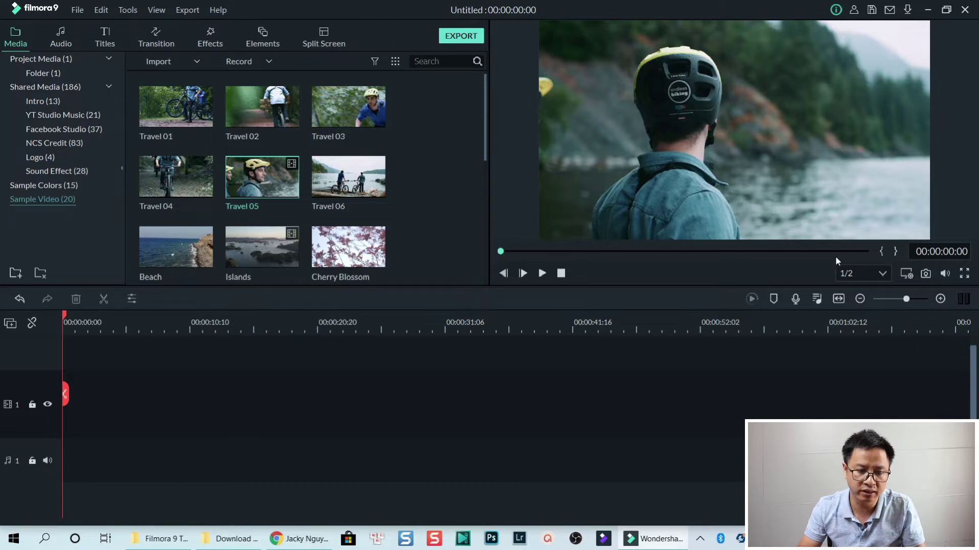
left_click(880, 253)
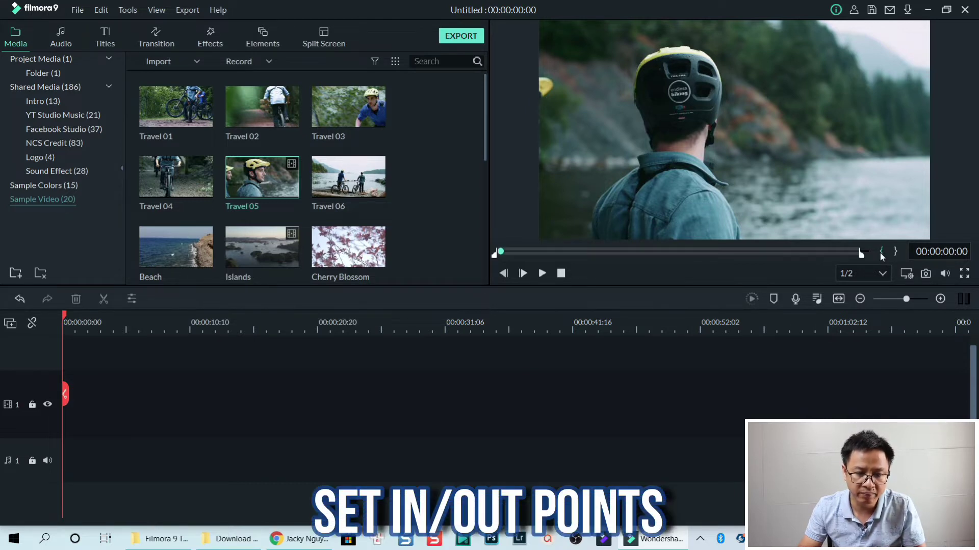
left_click(765, 251)
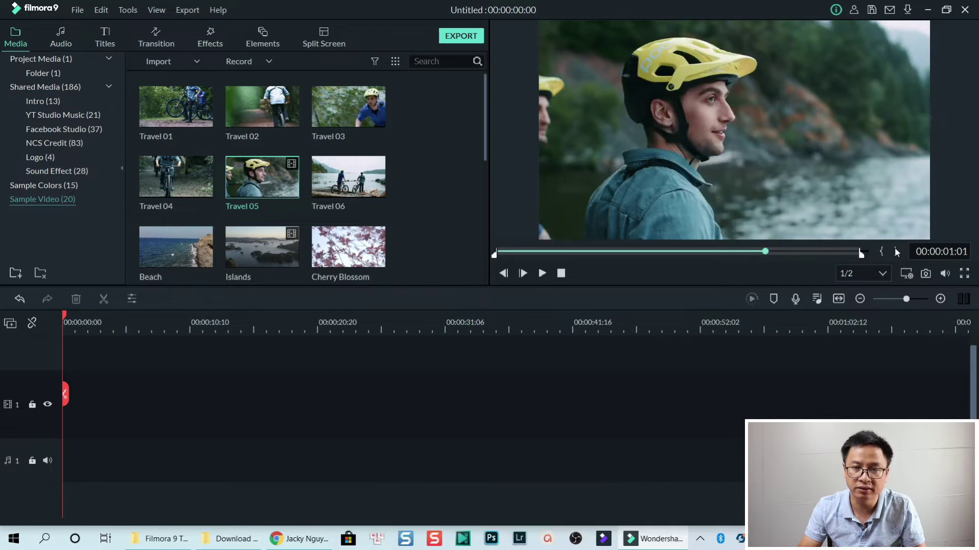
left_click(897, 251)
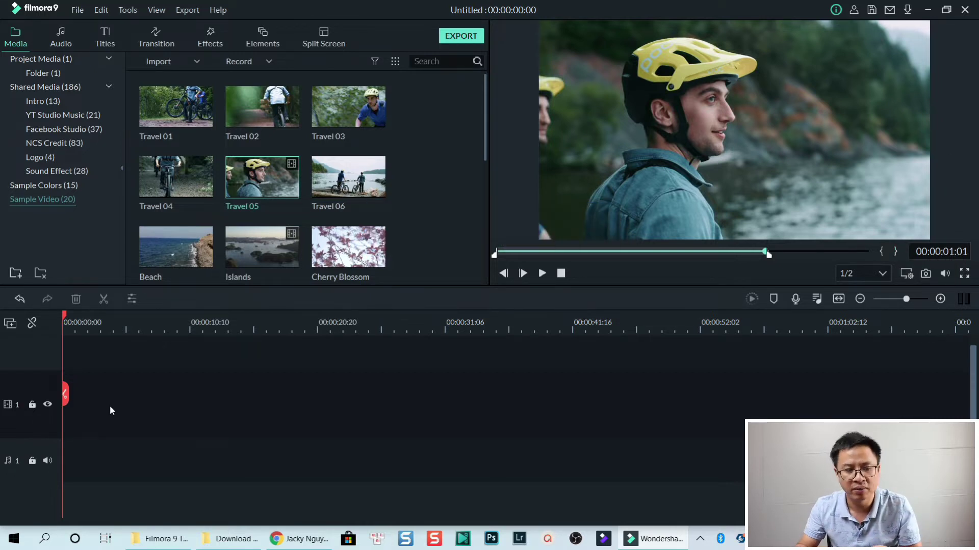
Step the Travel 05 preview forward frame by frame, and back again by a frame.
left_click(524, 274)
left_click(525, 275)
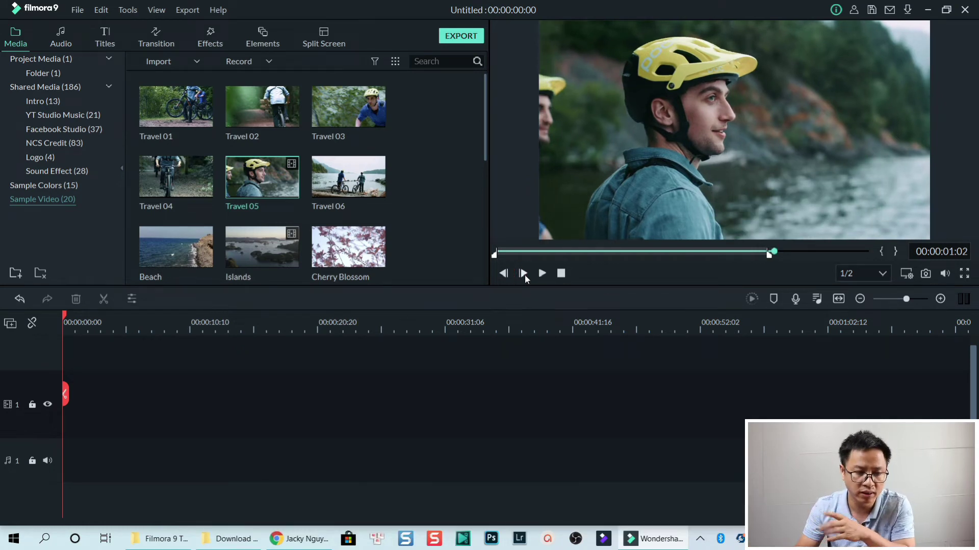
left_click(498, 274)
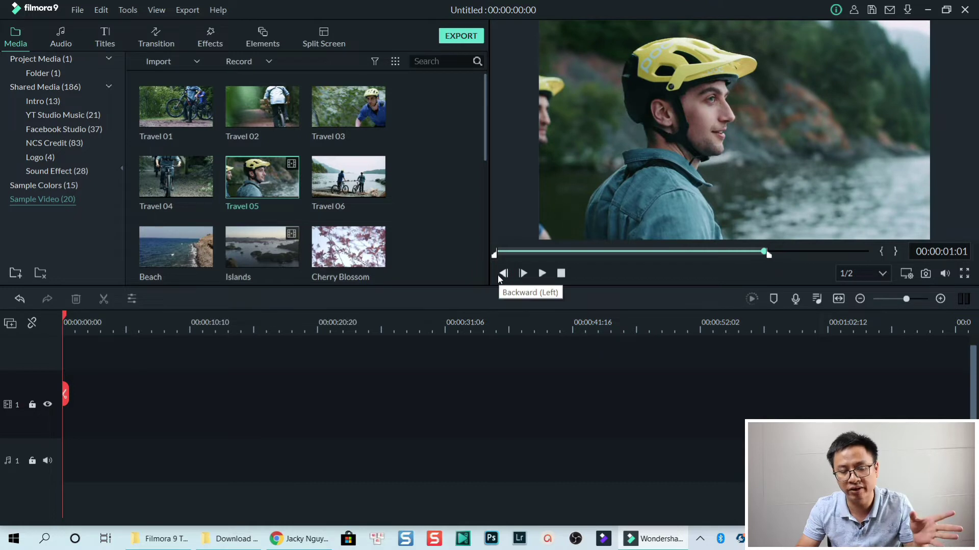
Review the playback quality choices, keeping 1/2, and look through the preview display options without changing any.
left_click(867, 276)
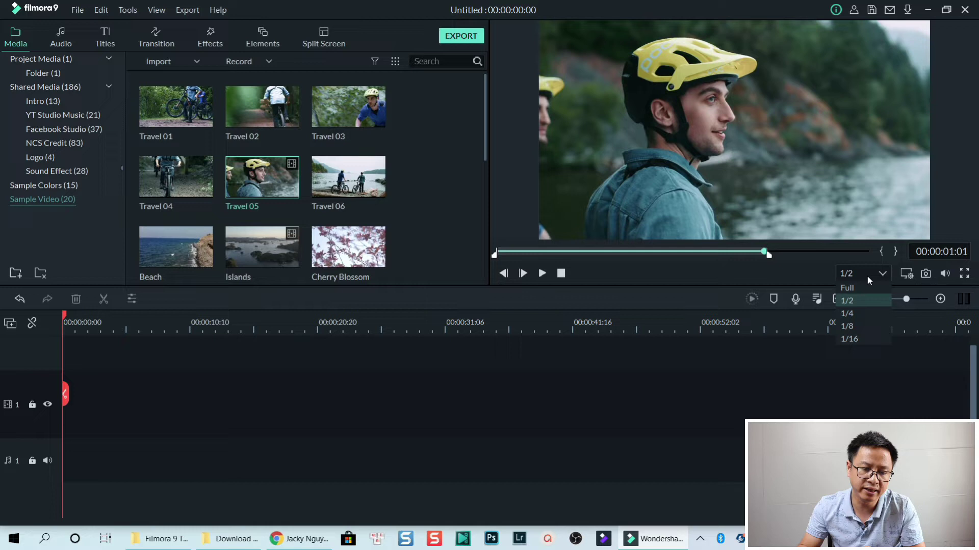
left_click(846, 298)
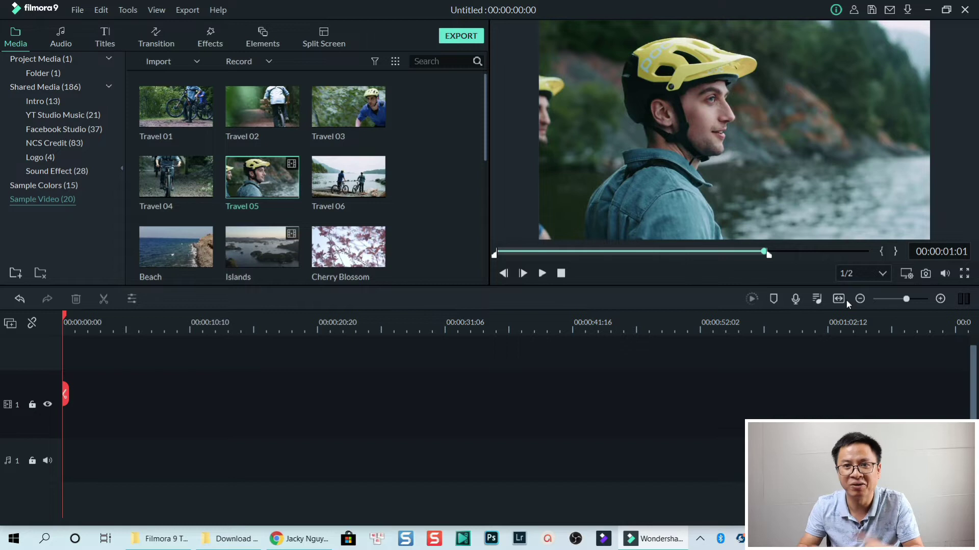
left_click(908, 275)
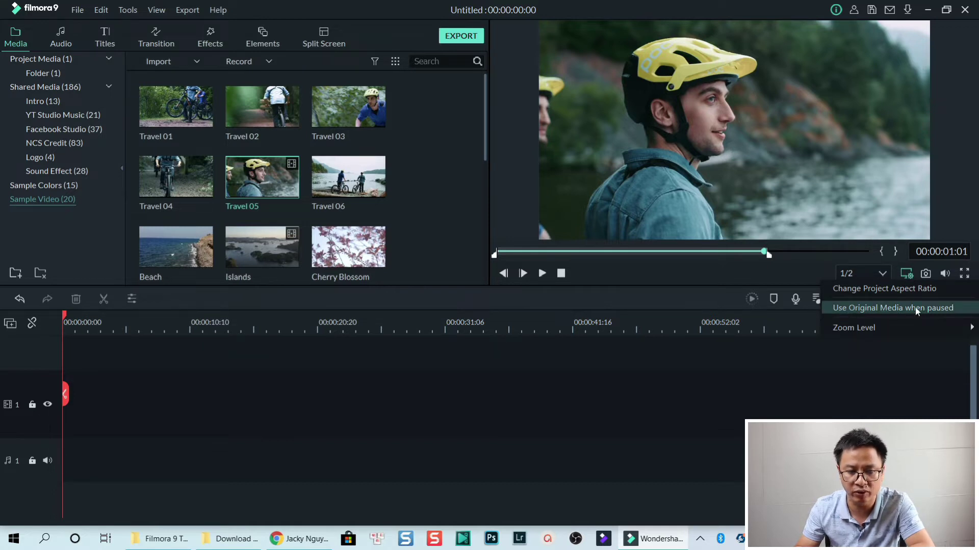
left_click(826, 307)
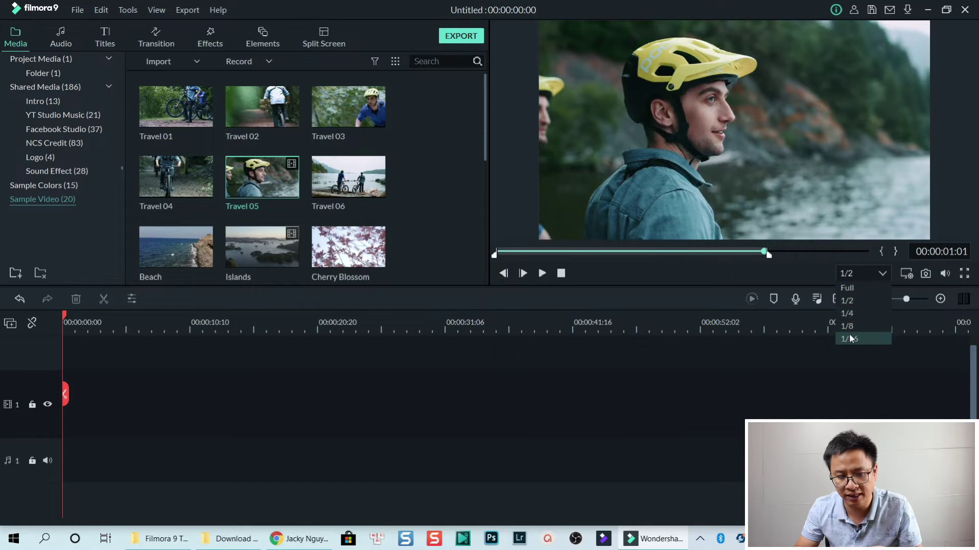
Set the playback quality to 1/16 and play Travel 05 twice, pausing to compare the moving and still image.
left_click(851, 339)
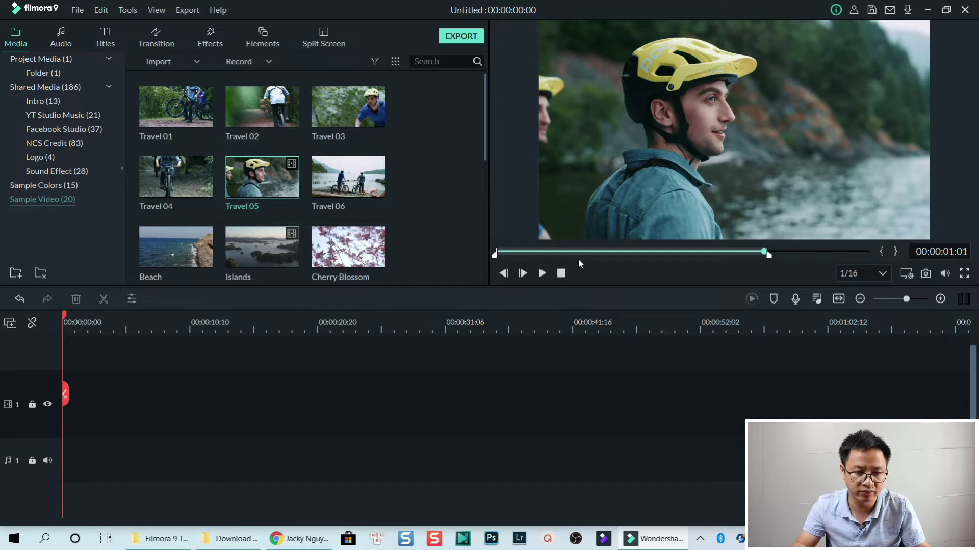
left_click(542, 274)
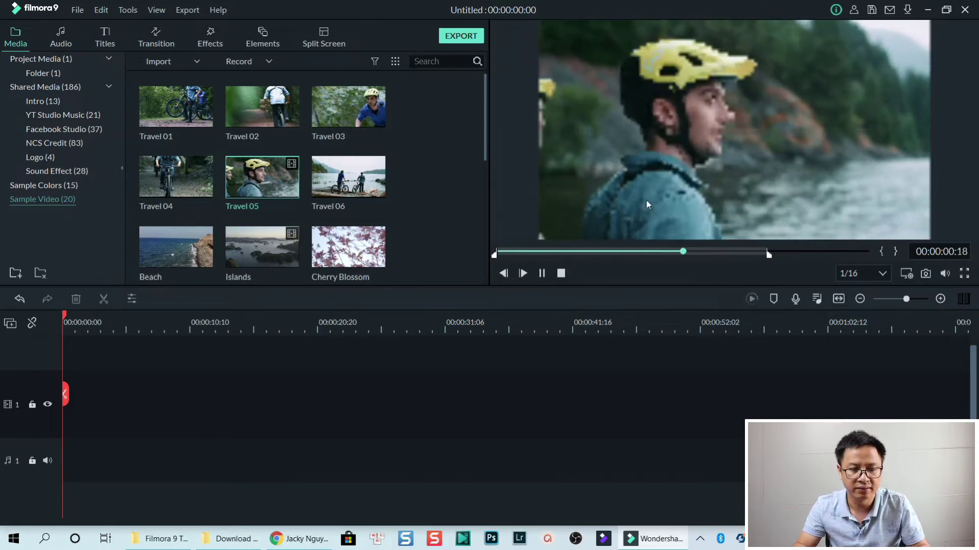
key("space")
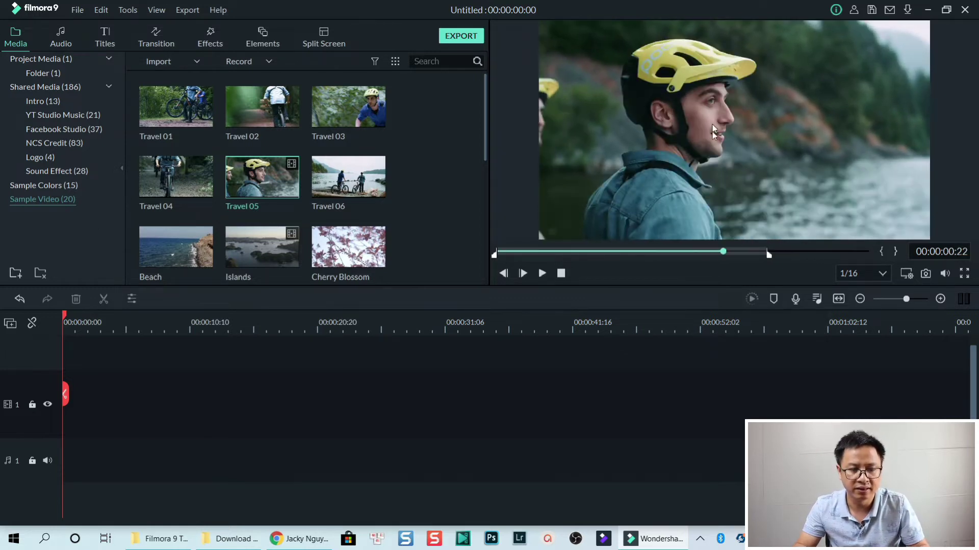
left_click(531, 252)
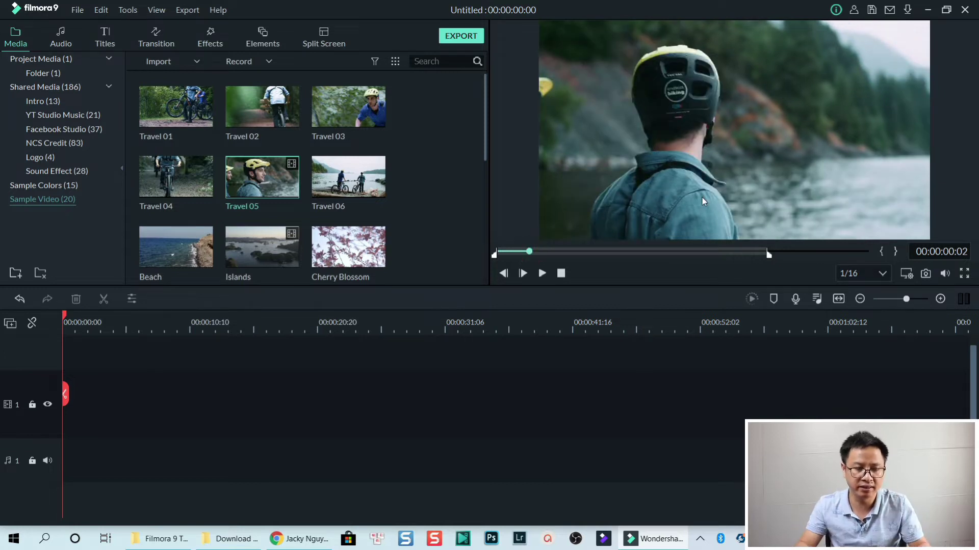
key("space")
key("space")
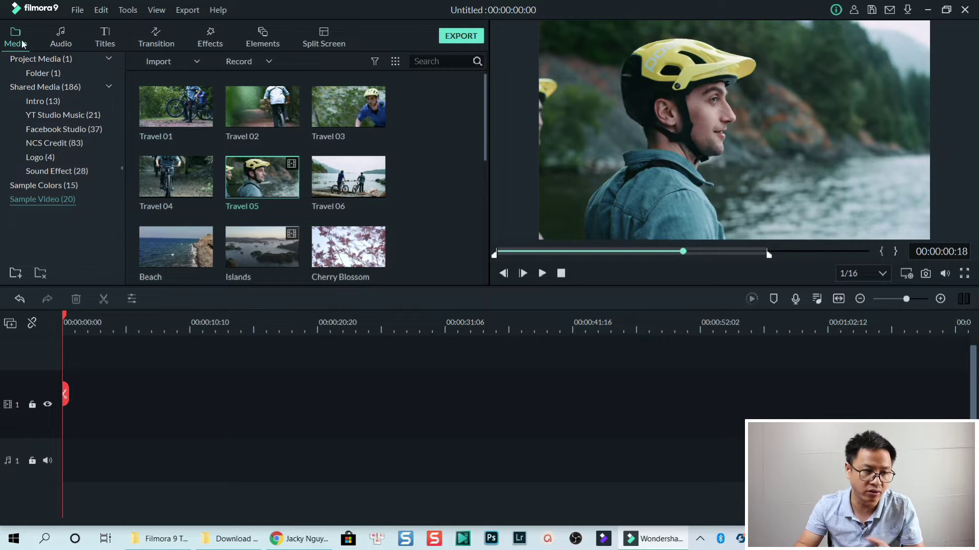
Take a snapshot of the Travel 05 frame at 00:00:00:18 and reveal the image from the project media in its disk folder.
left_click(927, 272)
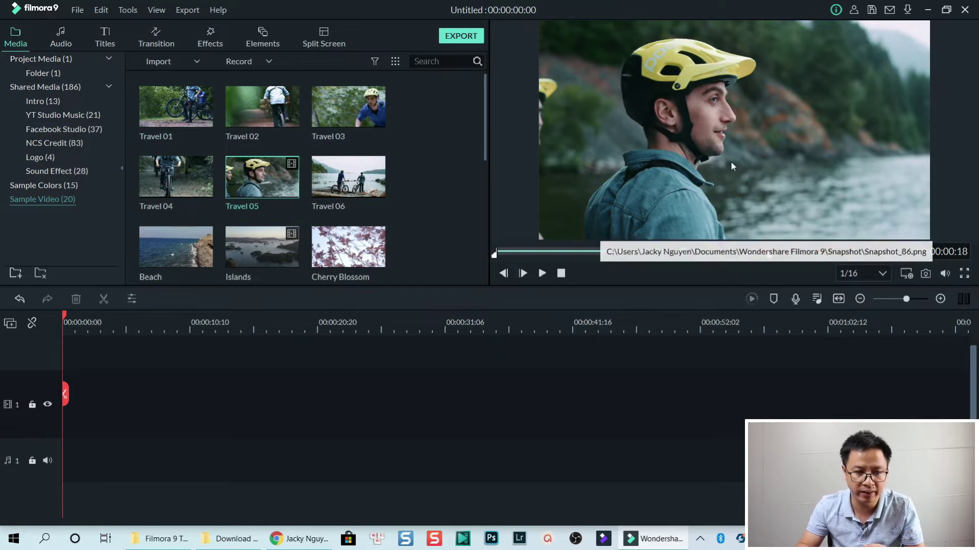
left_click(36, 73)
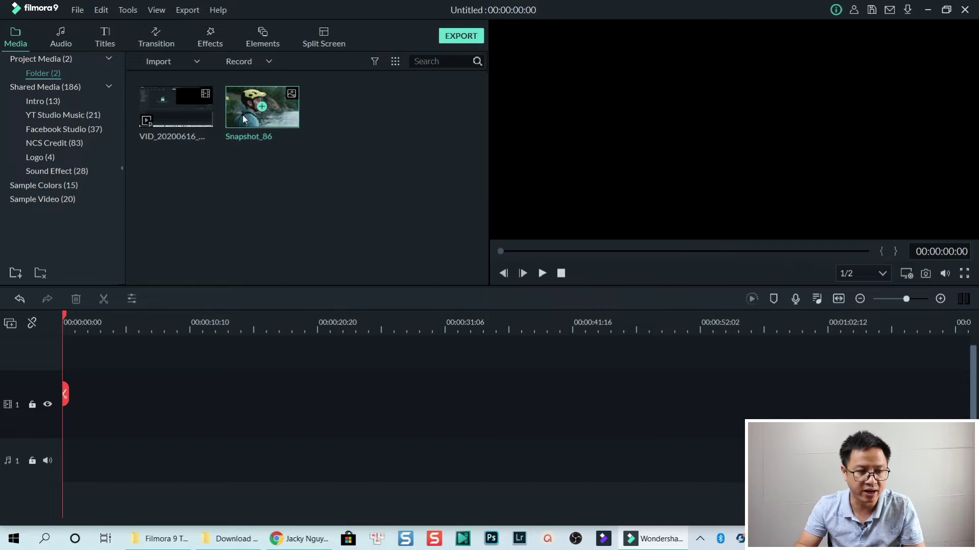
right_click(245, 119)
left_click(281, 289)
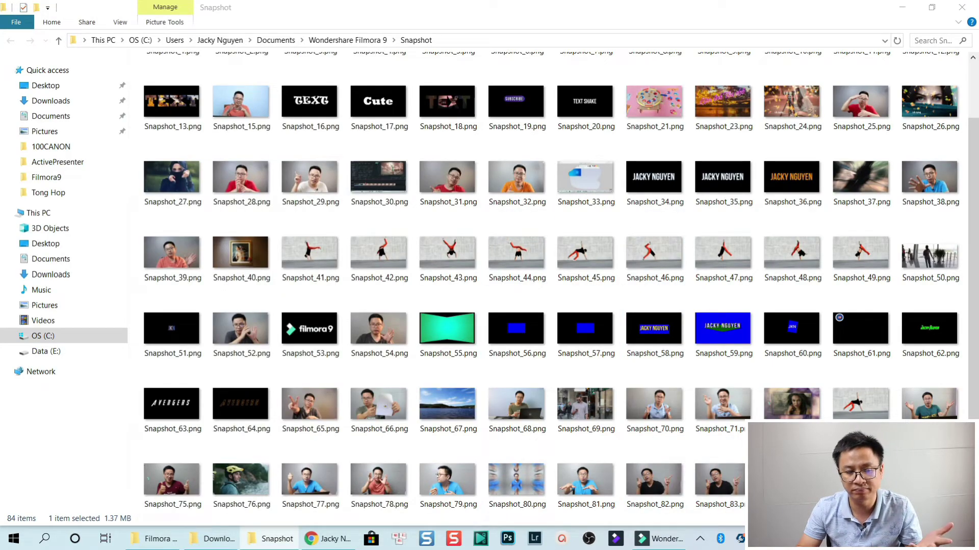
View the snapshot image in Photos, close it and switch back to Filmora 9.
key("Return")
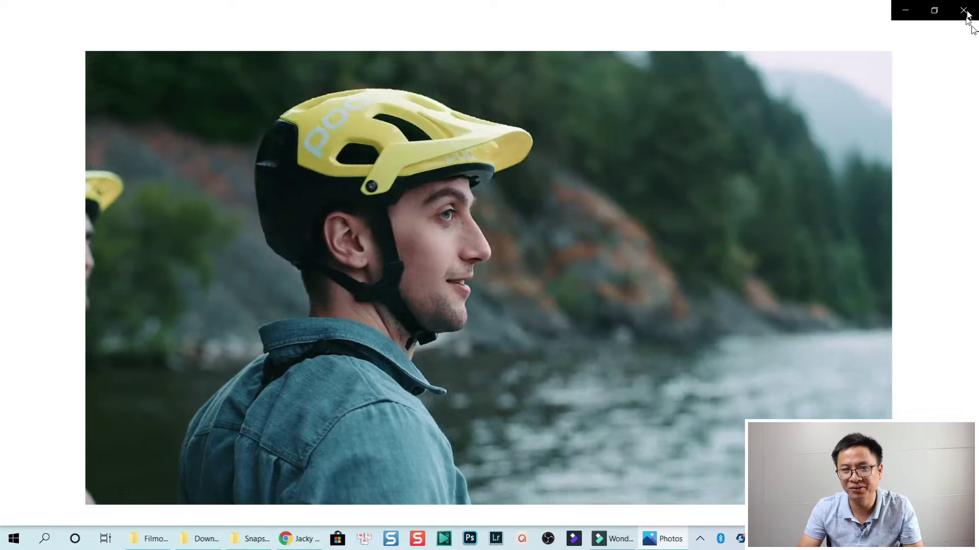
left_click(966, 20)
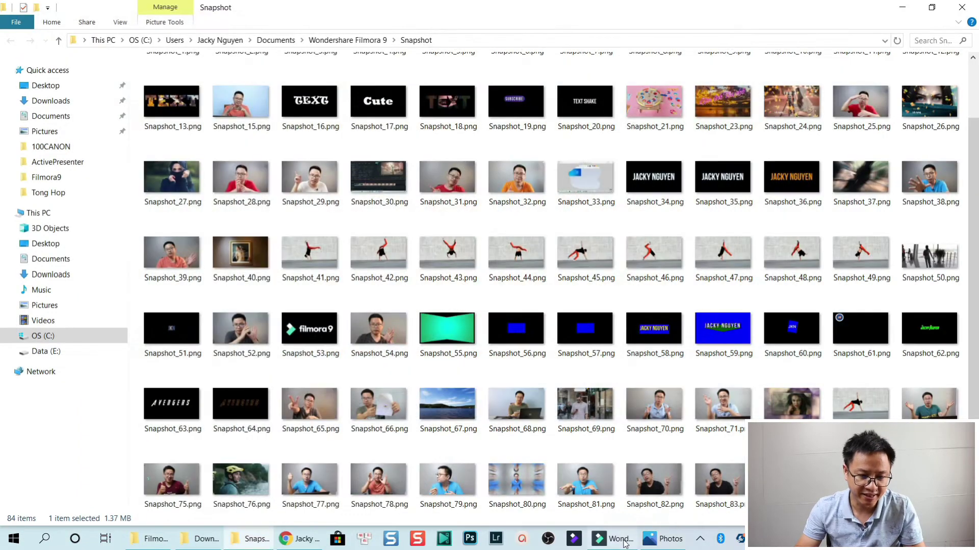
left_click(635, 539)
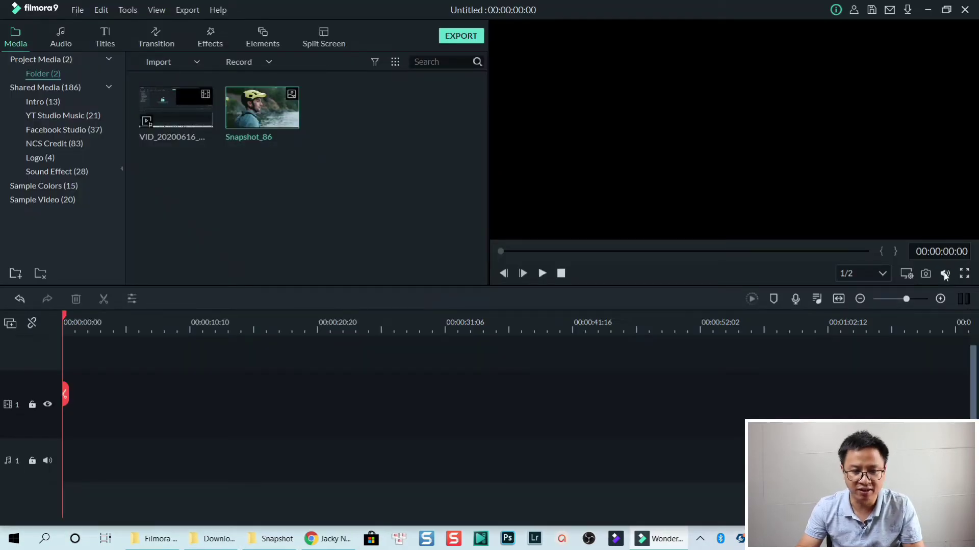
Try different preview volume levels and leave the volume slightly below maximum.
left_click(944, 275)
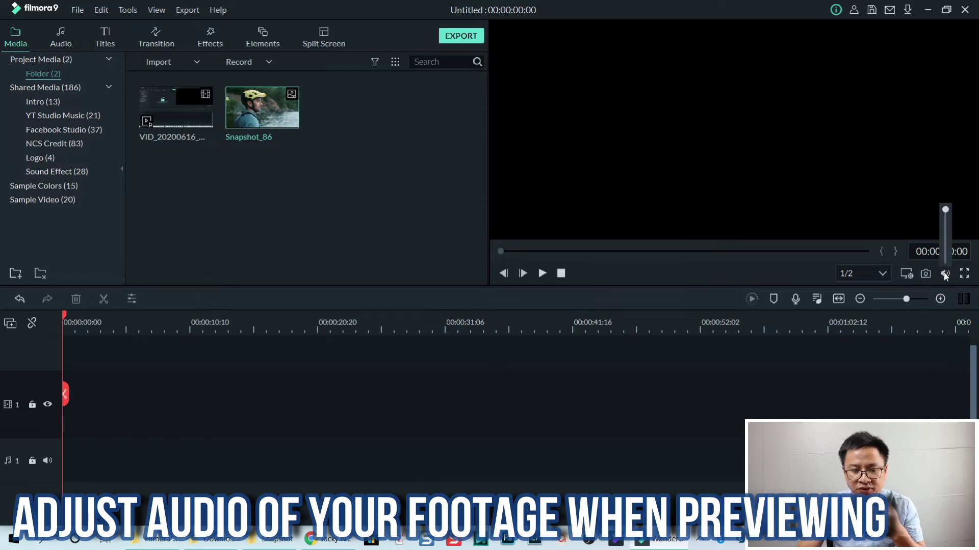
left_click_drag(945, 215, 953, 255)
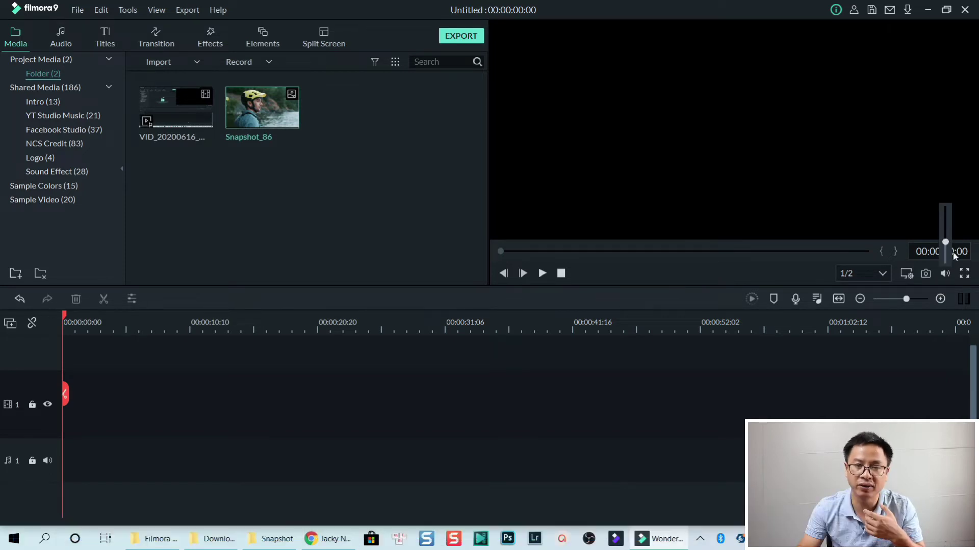
left_click(945, 229)
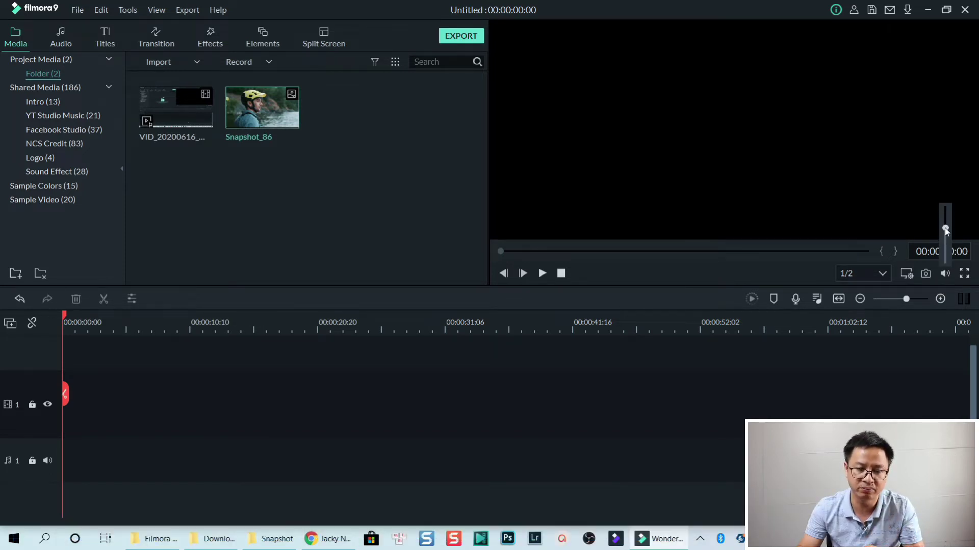
left_click(946, 232)
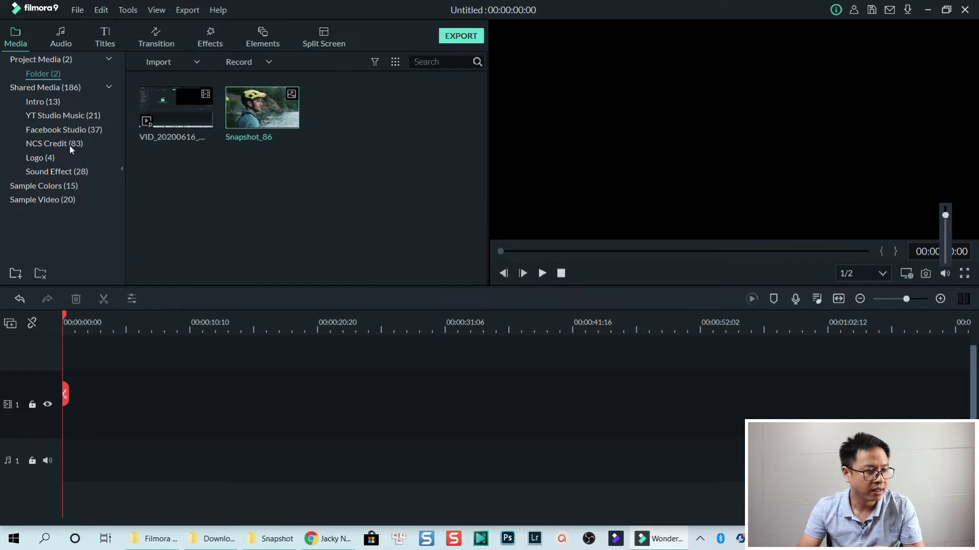
Play Travel 05 from the Sample Video collection, view it in full screen, and return to the normal layout.
left_click(38, 201)
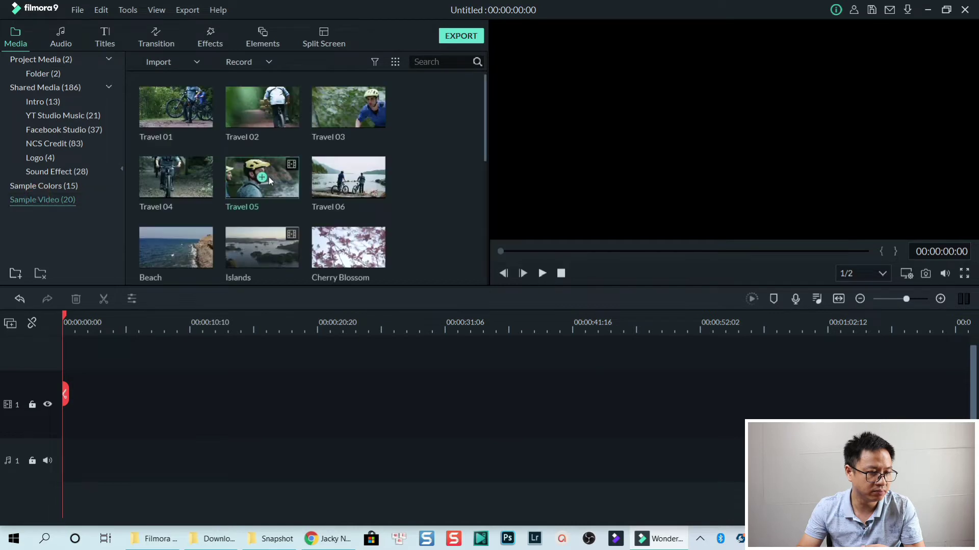
double_click(279, 194)
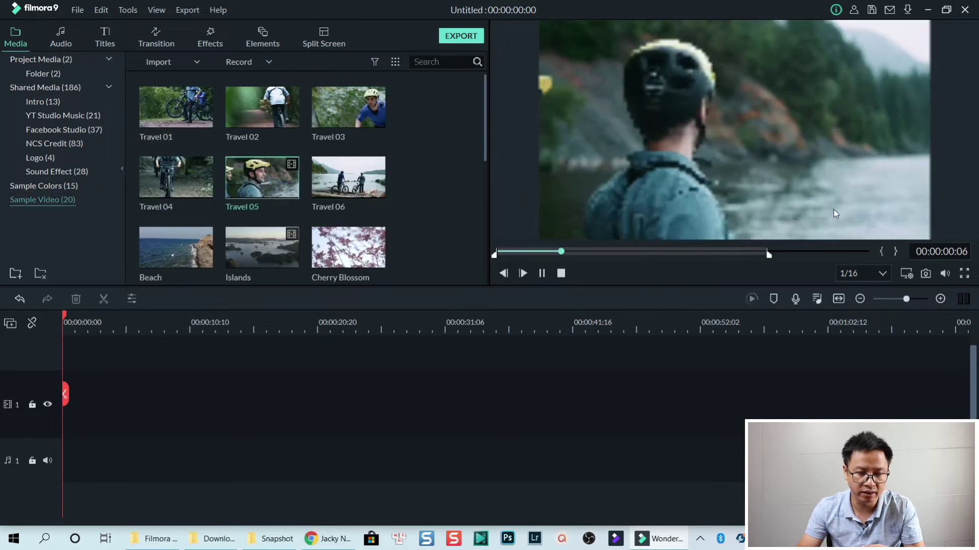
left_click(964, 274)
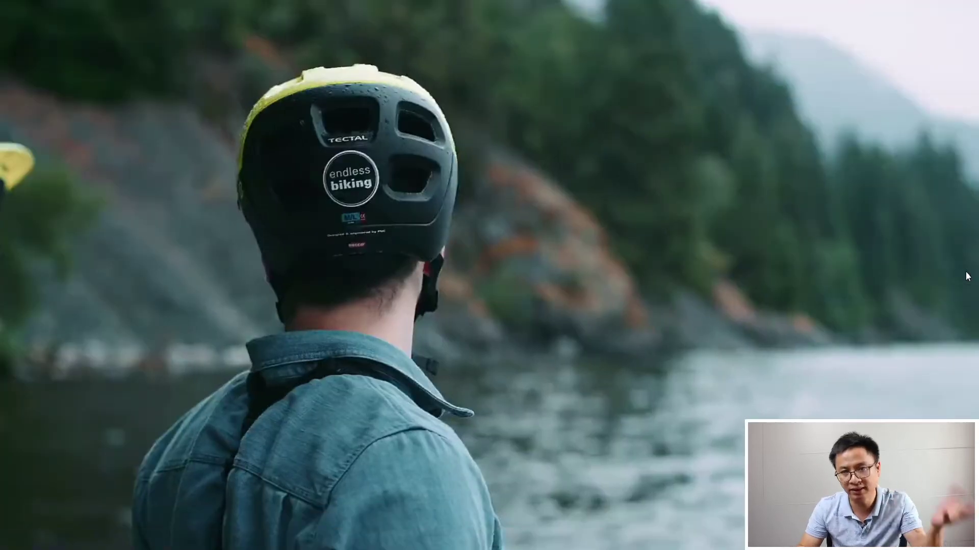
key("Escape")
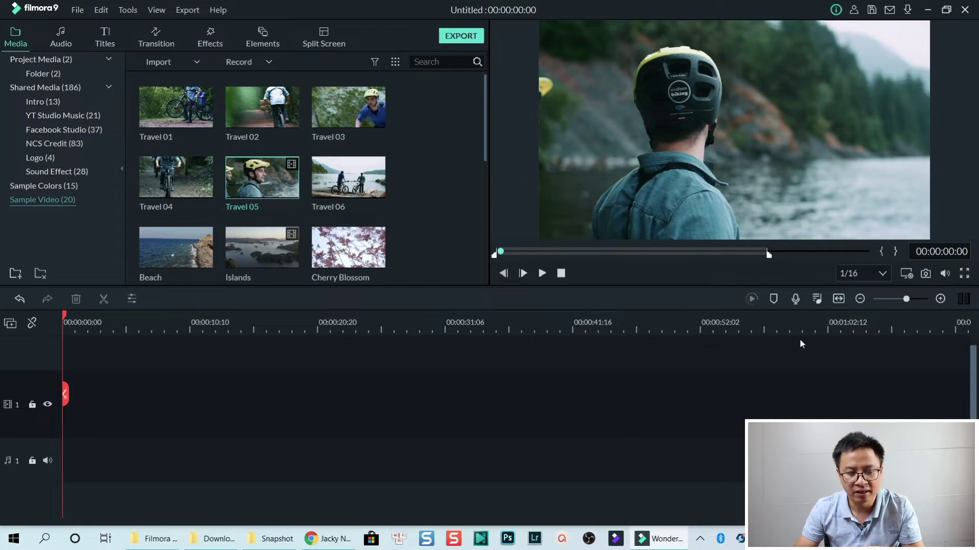
Use the Track Manager to add 99 video tracks and 99 audio tracks, both placed above Track 1.
left_click(14, 329)
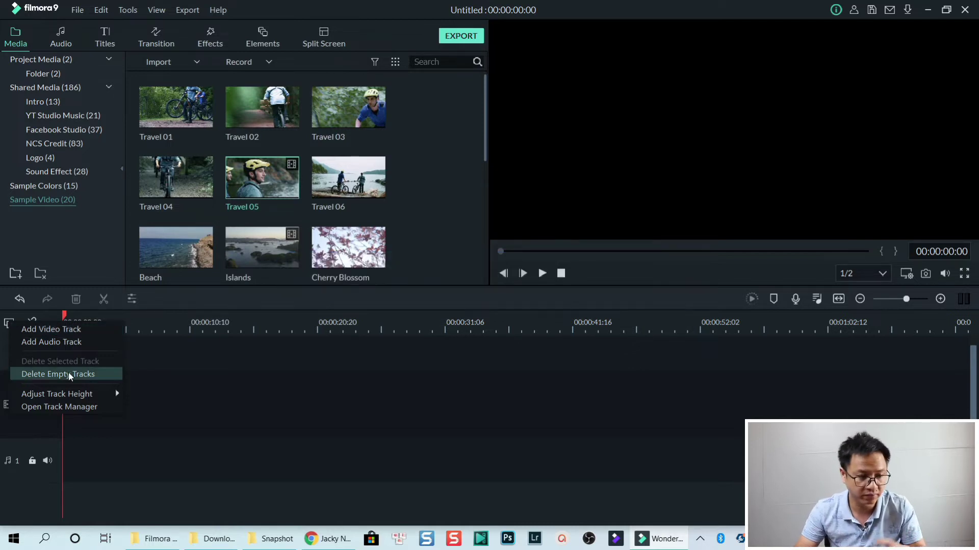
left_click(53, 406)
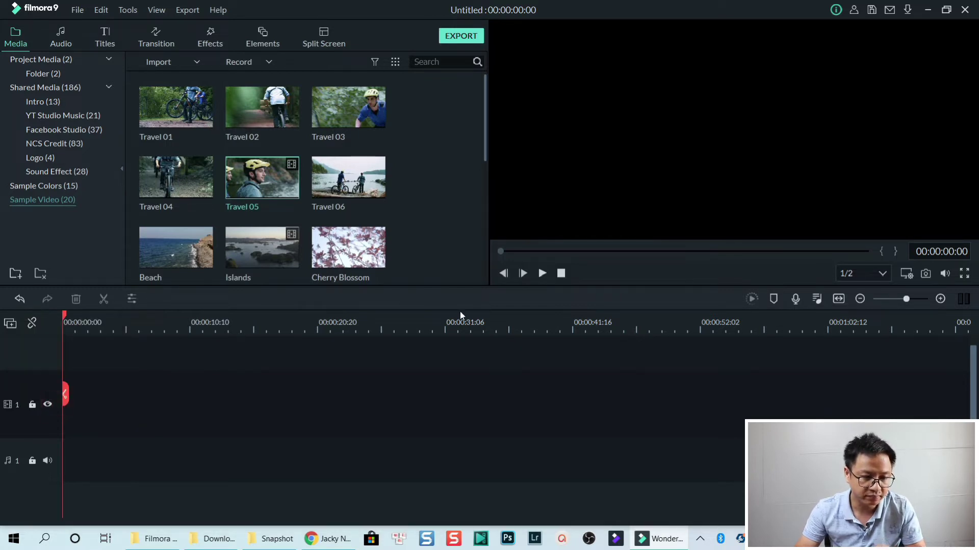
double_click(455, 176)
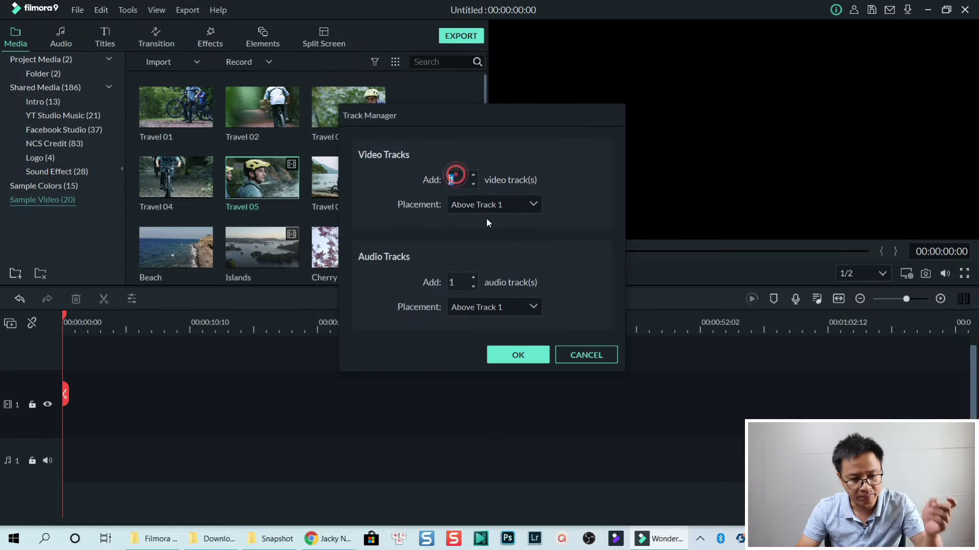
type("99")
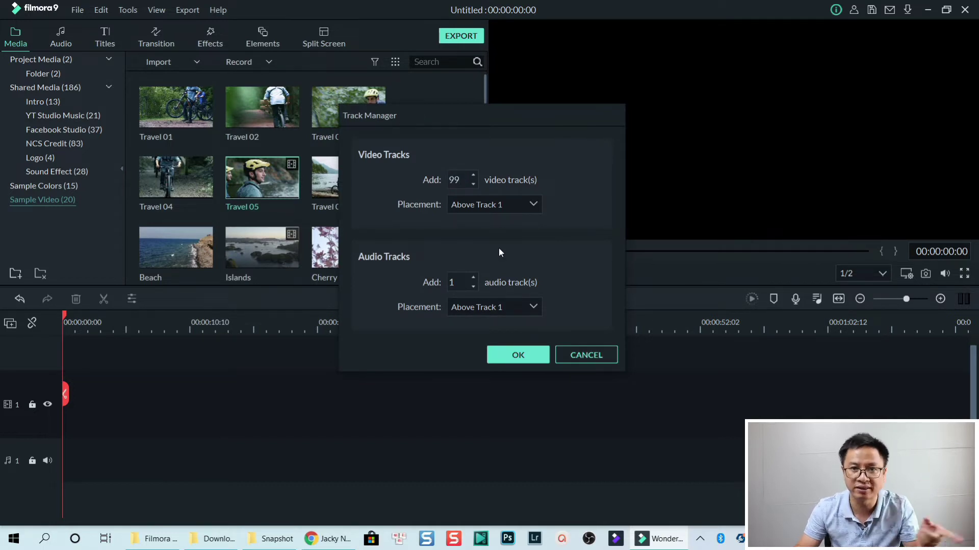
double_click(456, 282)
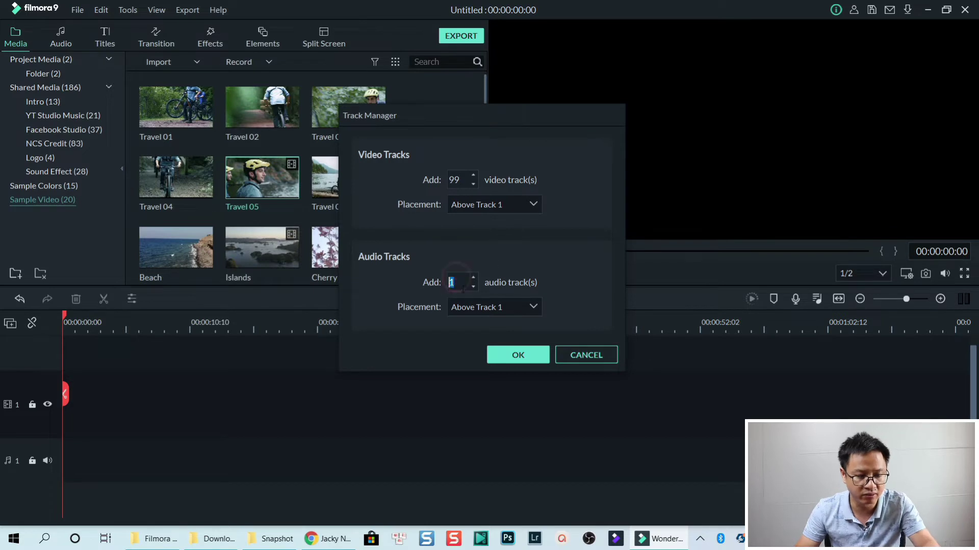
type("99")
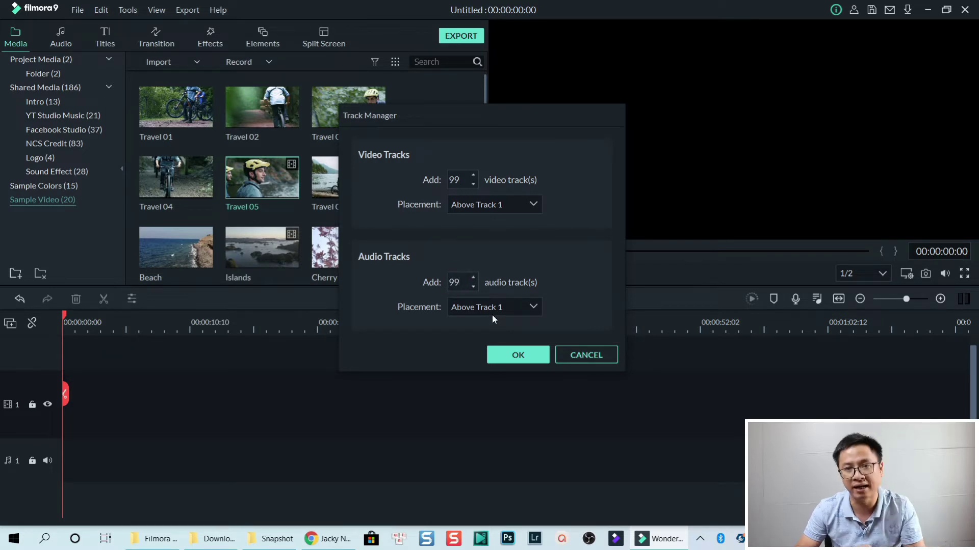
left_click(514, 355)
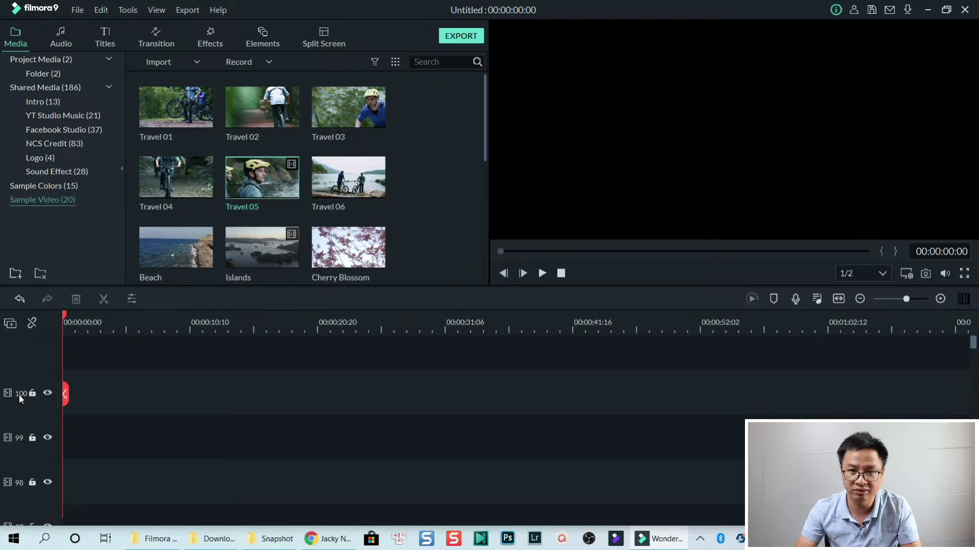
Delete all empty tracks from the timeline.
right_click(30, 411)
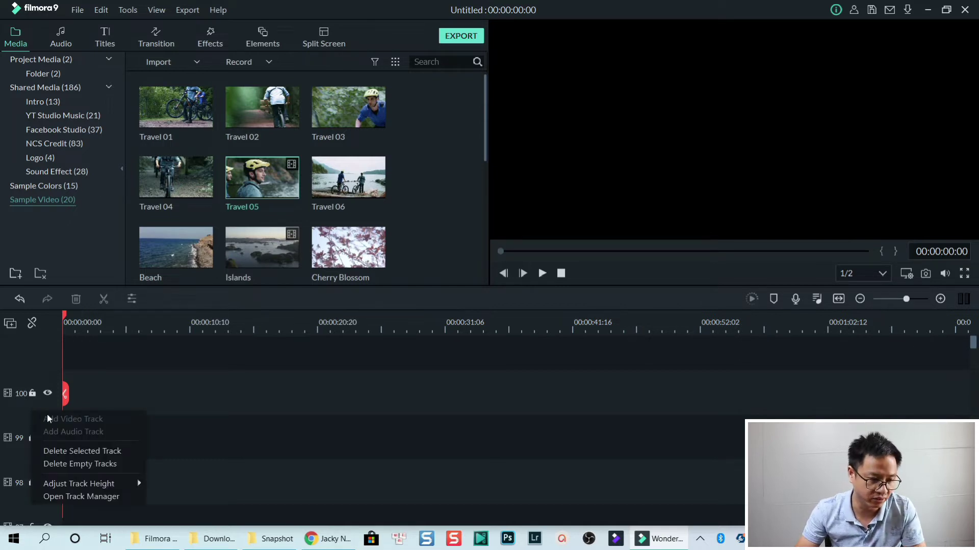
left_click(65, 464)
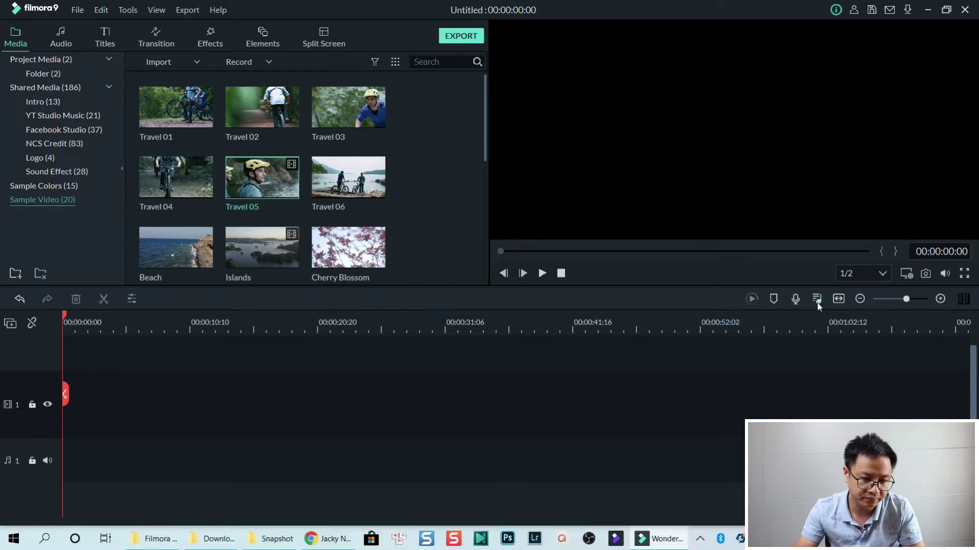
Open the Audio Mixer, lower the Audio1 level to about -9 dB and check the channel mode options, keeping Stereo.
left_click(818, 300)
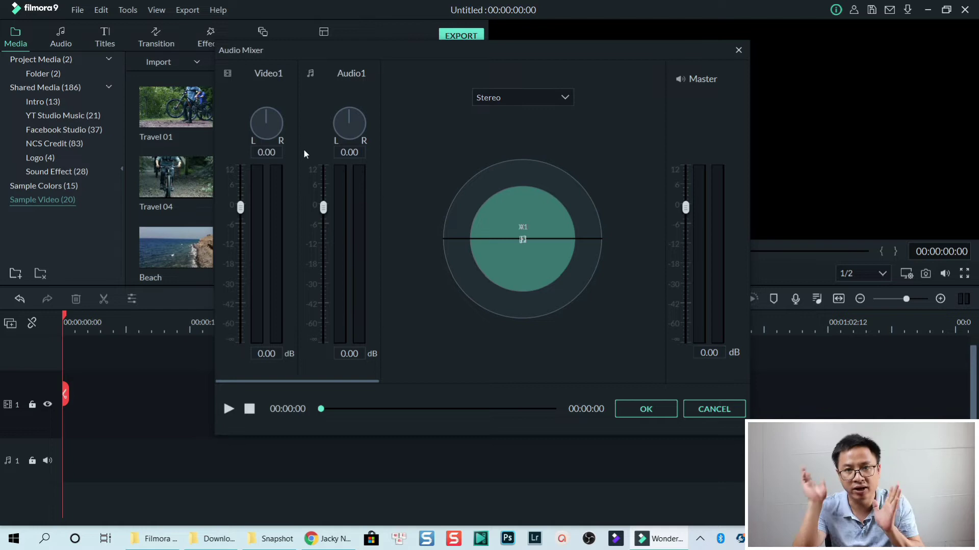
left_click_drag(323, 210, 324, 235)
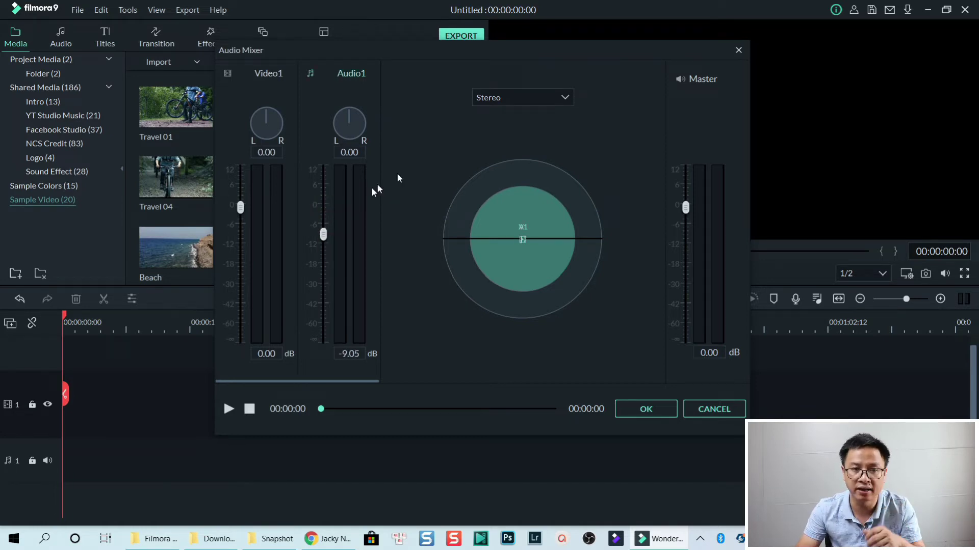
left_click(546, 97)
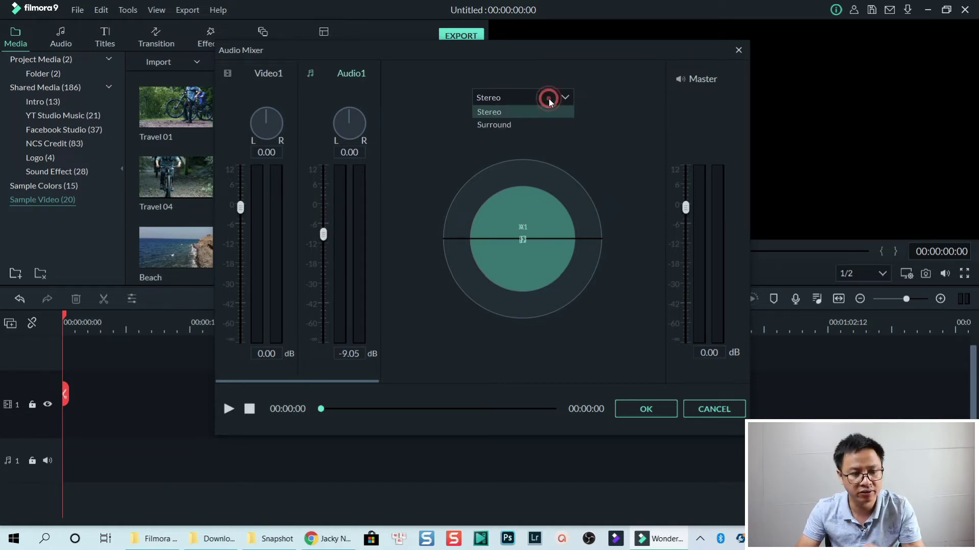
left_click(702, 134)
Raise the Master level to about 1.4 dB, pan Video1 to the right by about 60, and apply the mixer settings.
left_click_drag(685, 207, 686, 203)
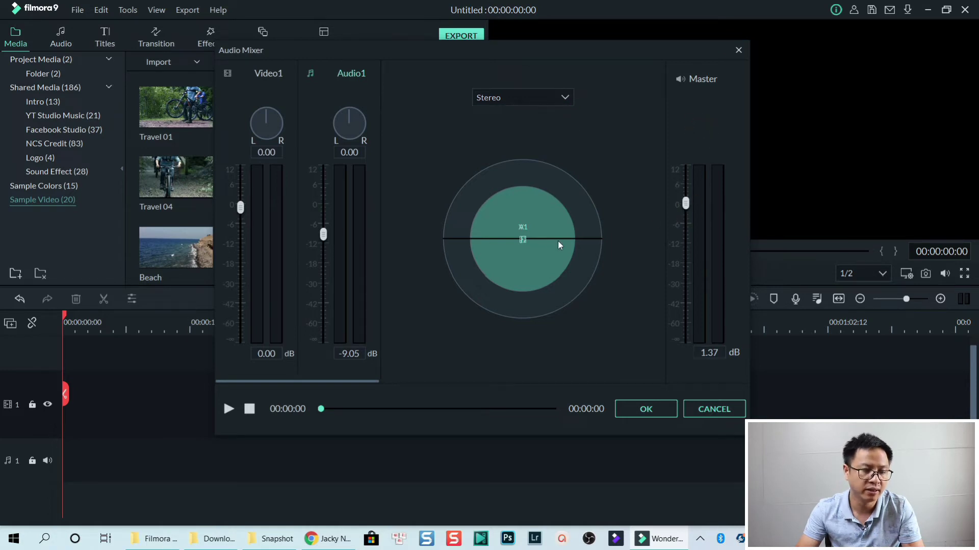
left_click_drag(530, 240, 571, 242)
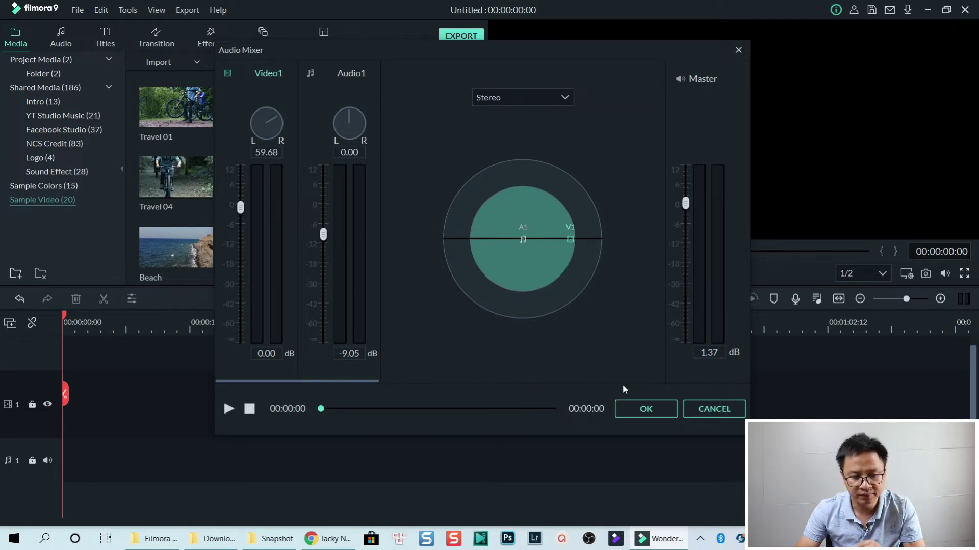
left_click(643, 408)
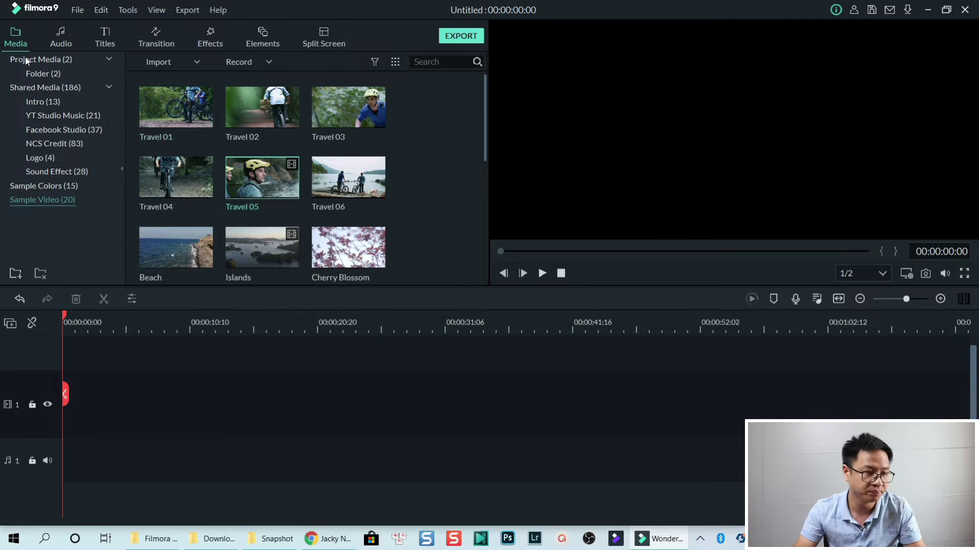
Import all the files in the Filmora 9 Training disk folder into the project media Folder.
left_click(38, 73)
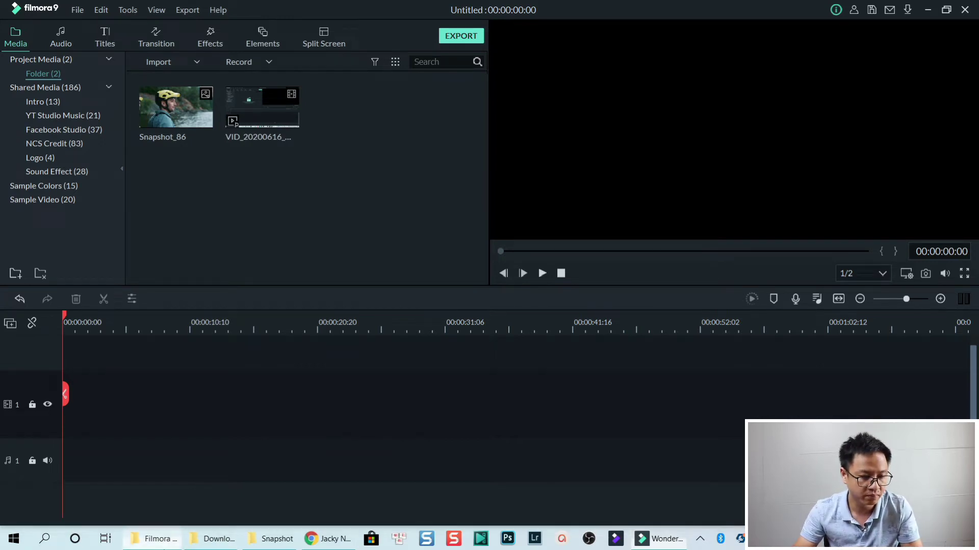
left_click(173, 536)
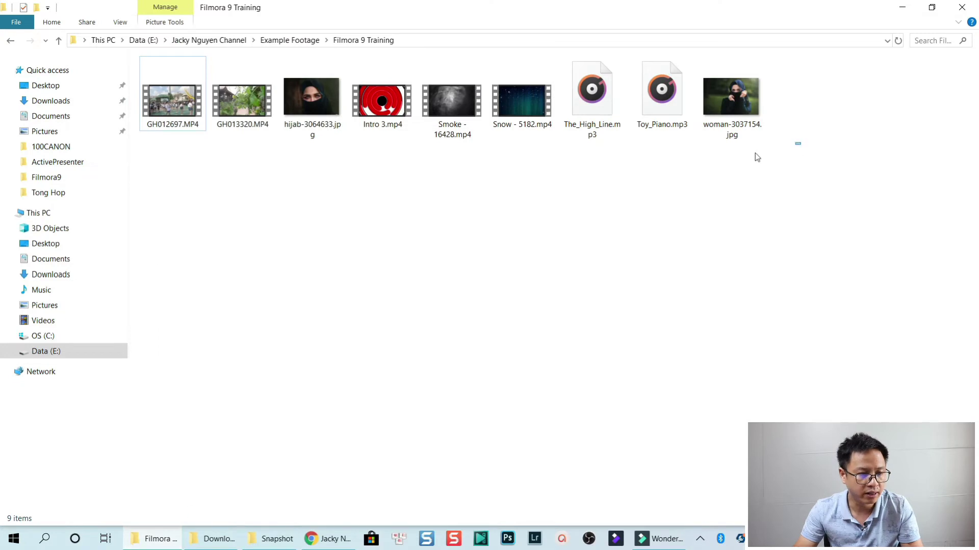
left_click_drag(757, 157, 182, 79)
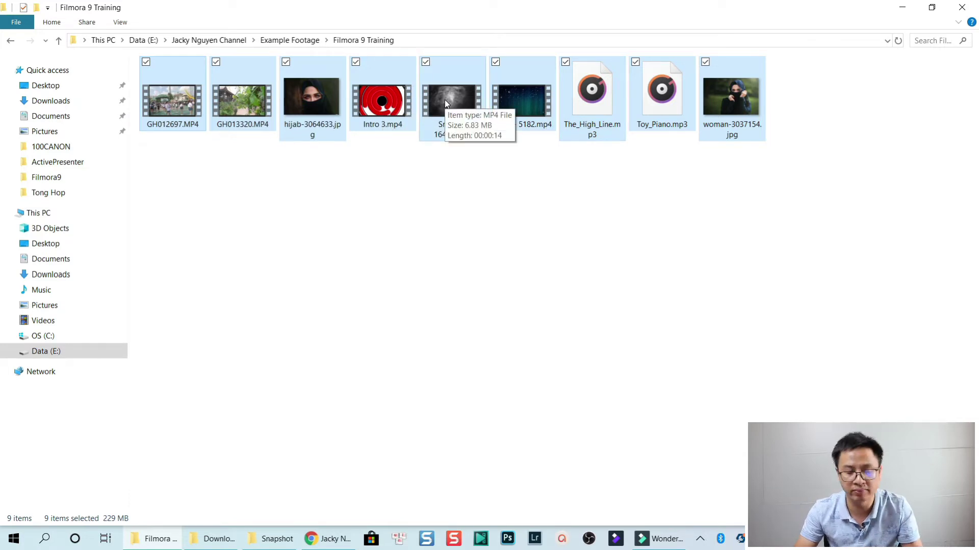
left_click_drag(445, 103, 261, 206)
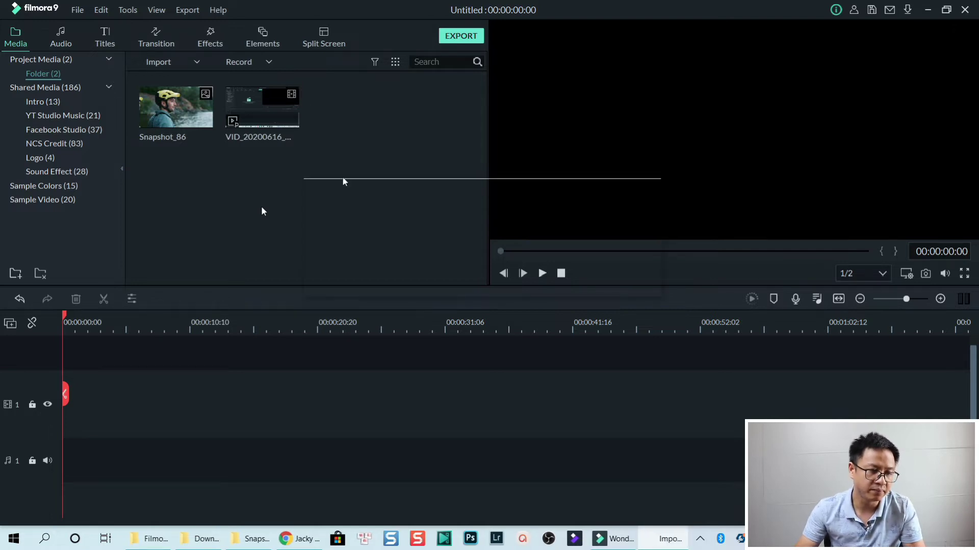
scroll(322, 191, "down", 2)
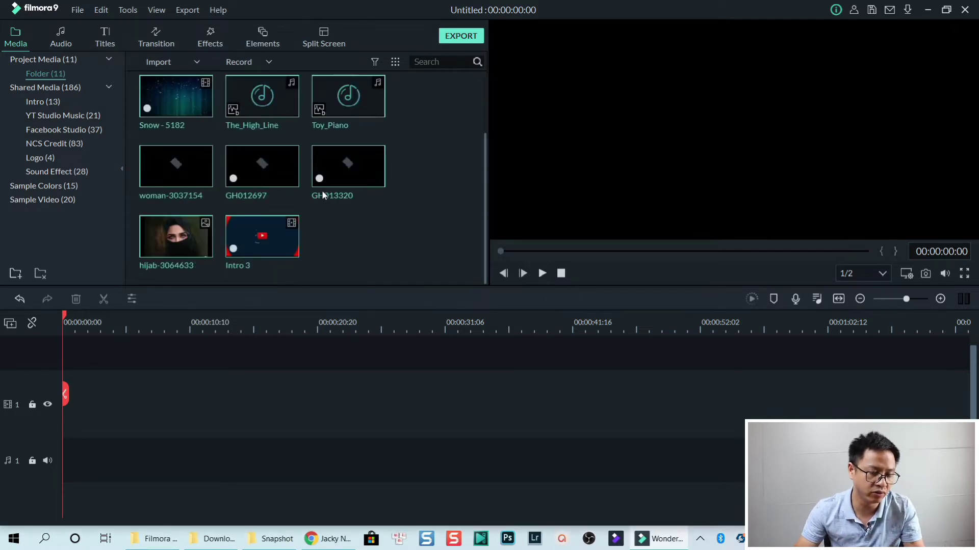
scroll(326, 196, "up", 2)
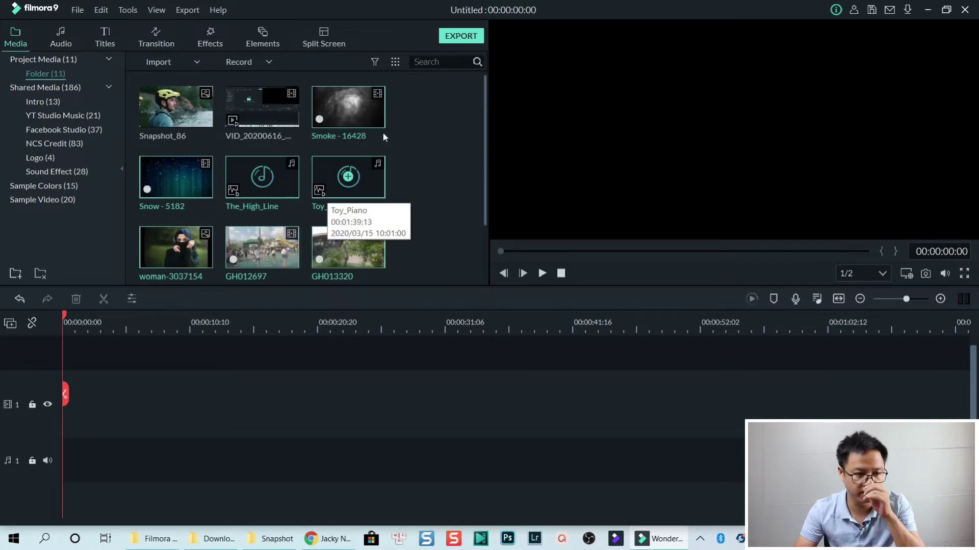
Switch the project media to List View and back to Middle Thumbnail View.
left_click(395, 62)
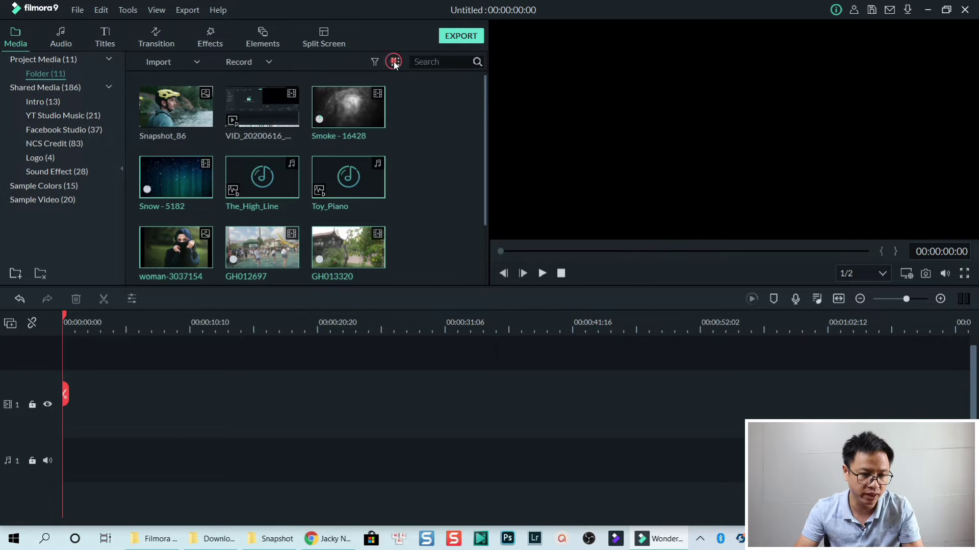
mouse_move(408, 81)
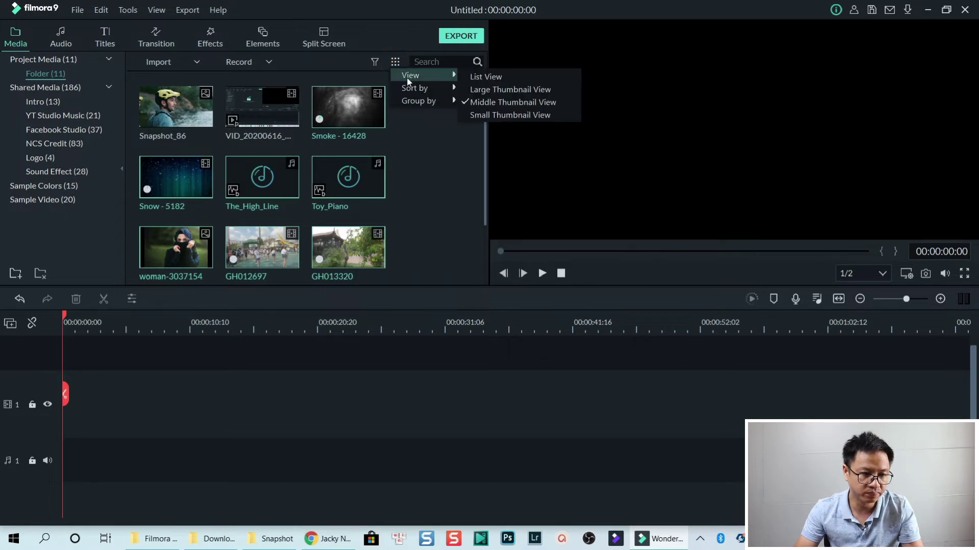
left_click(476, 77)
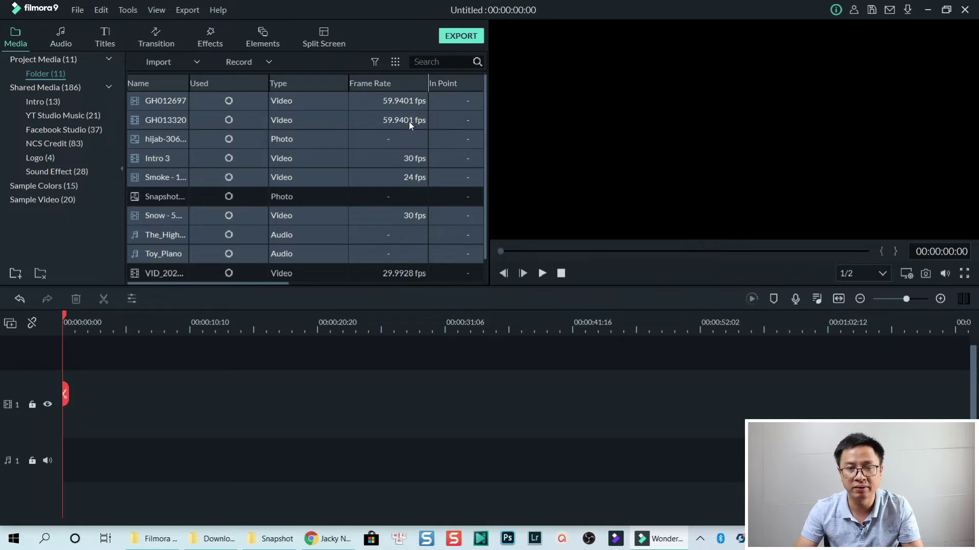
left_click(395, 63)
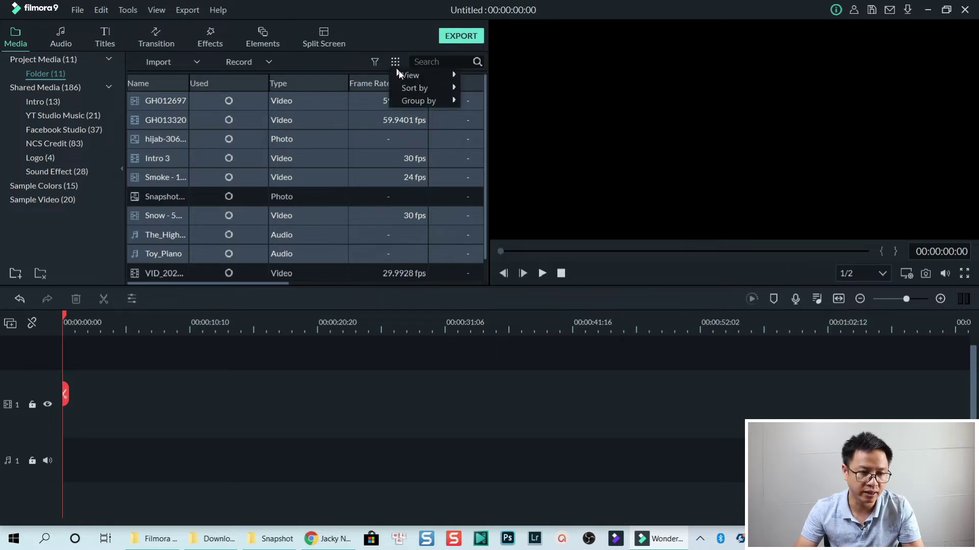
mouse_move(423, 75)
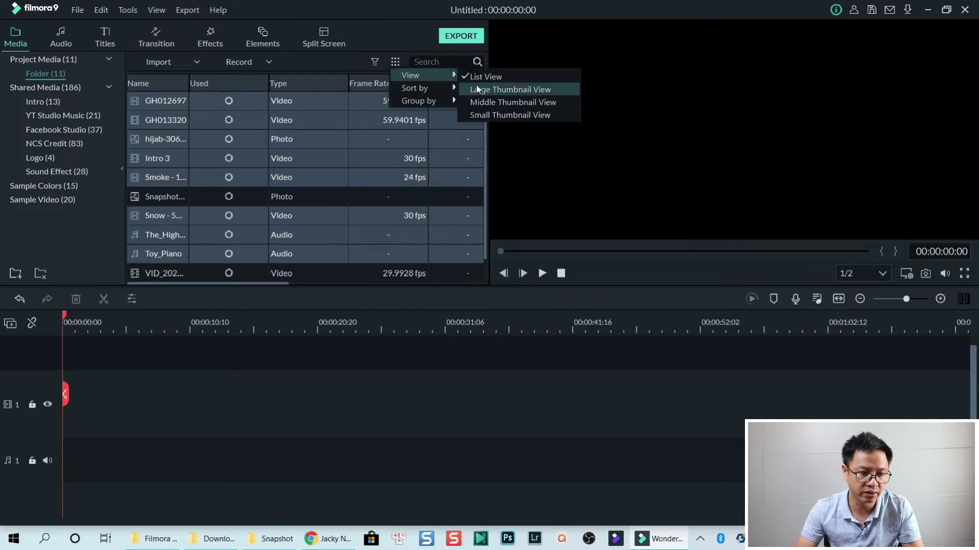
left_click(518, 103)
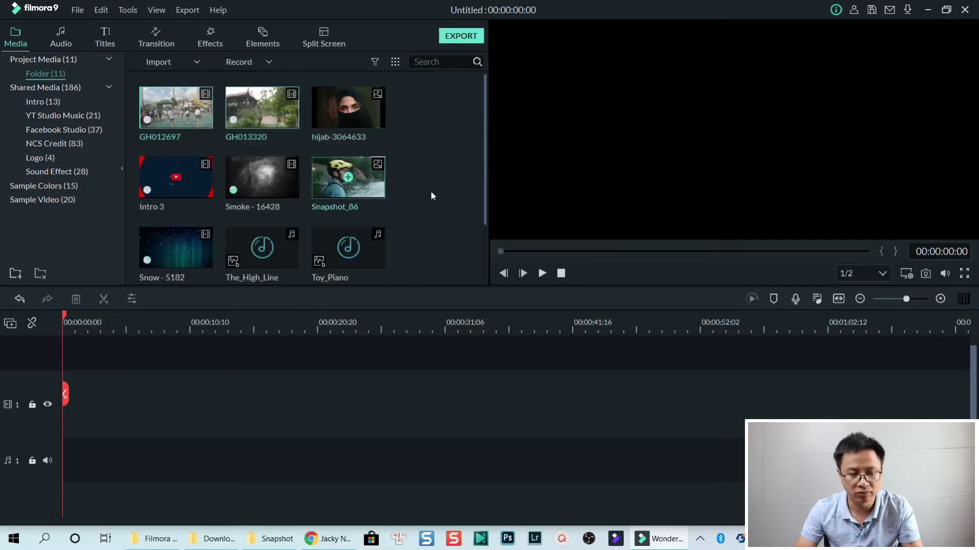
Sort the project media by Name and open the Smoke - 16428 clip in the preview.
left_click(396, 62)
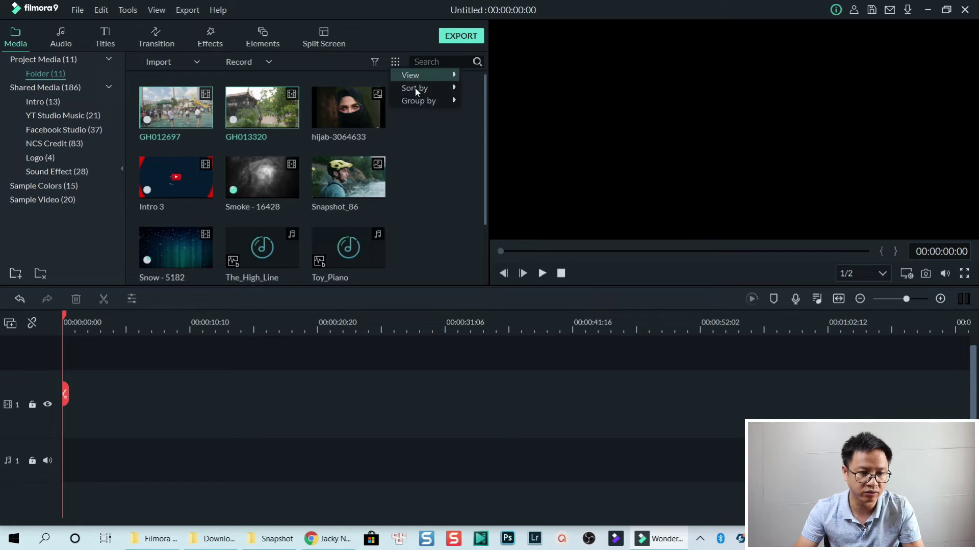
mouse_move(420, 88)
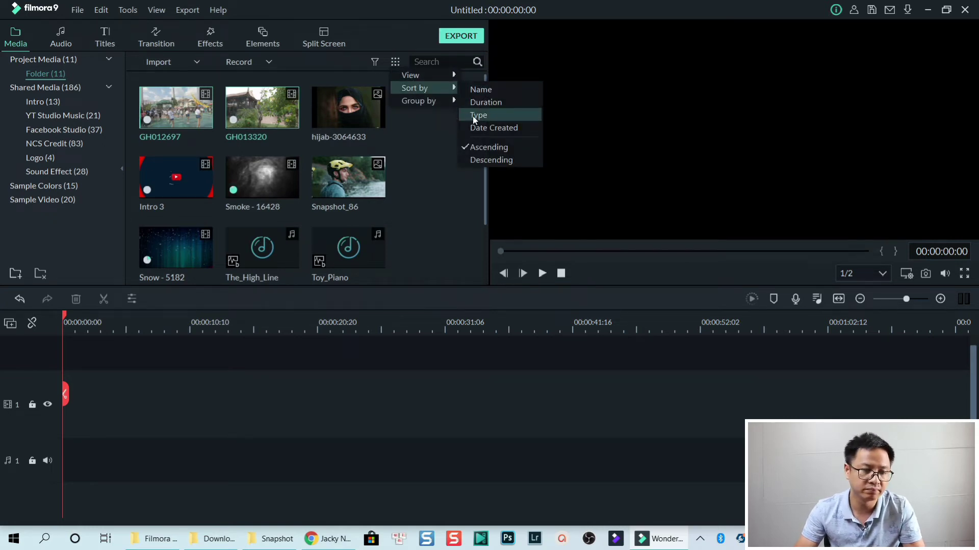
left_click(473, 87)
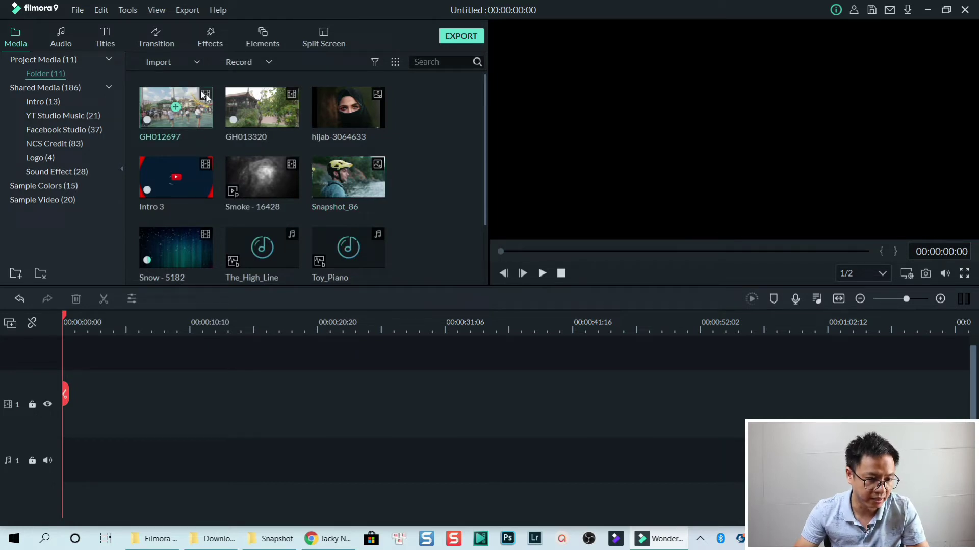
double_click(257, 191)
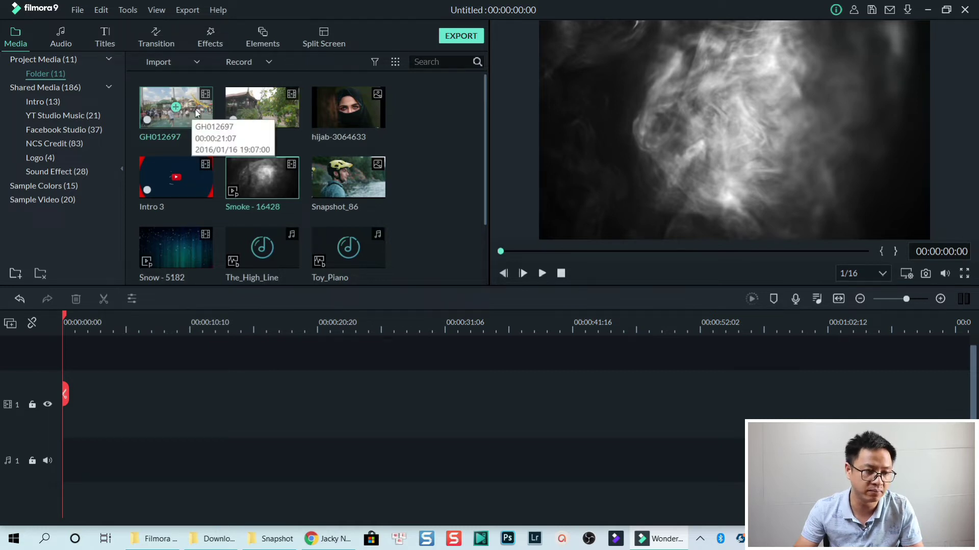
Add the GH012697 clip at the start of video track 1, keeping the 1920 x 1080 24fps project settings, and render its preview.
left_click_drag(197, 113, 77, 402)
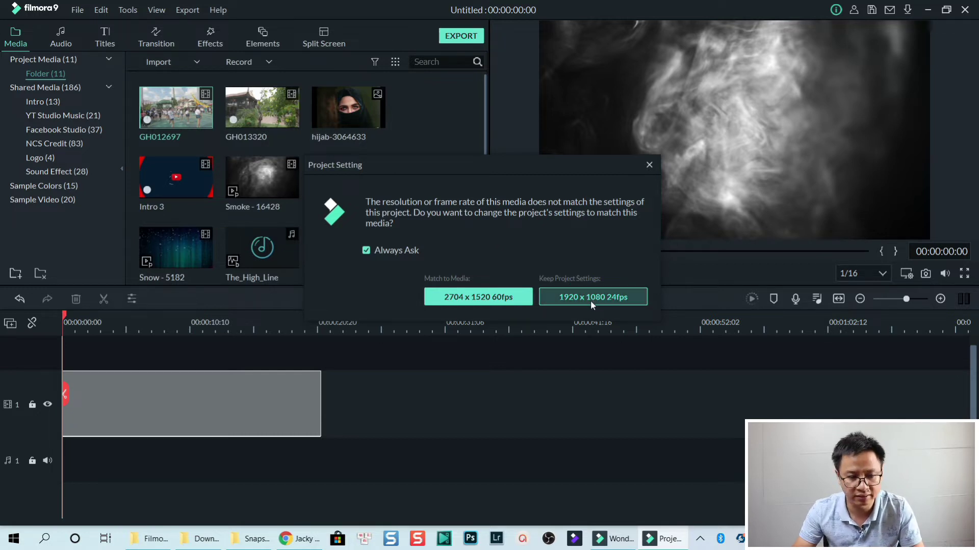
left_click(605, 299)
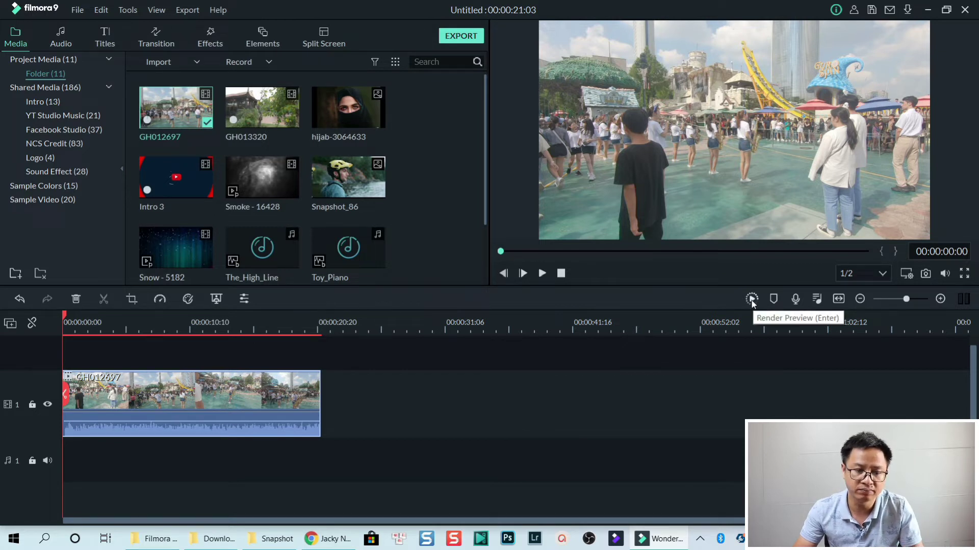
key("Return")
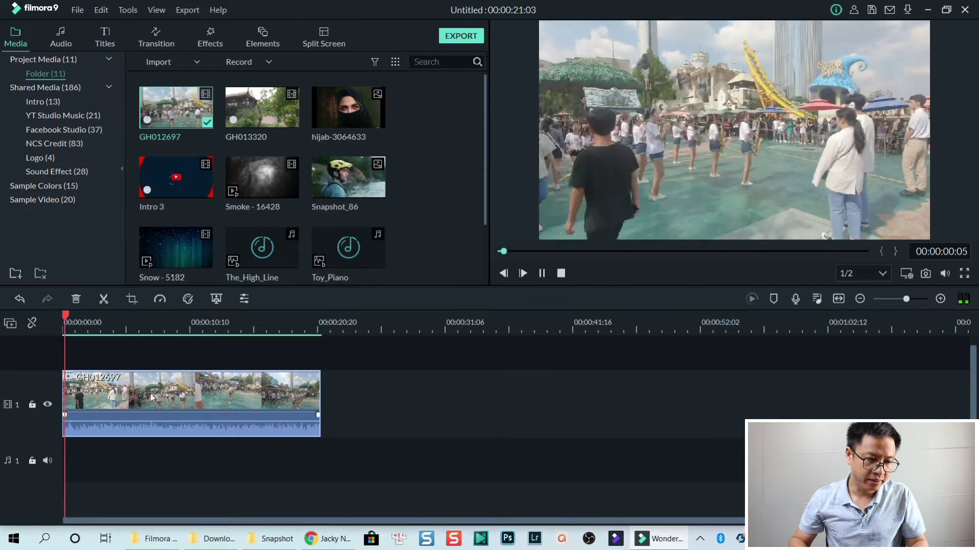
key("space")
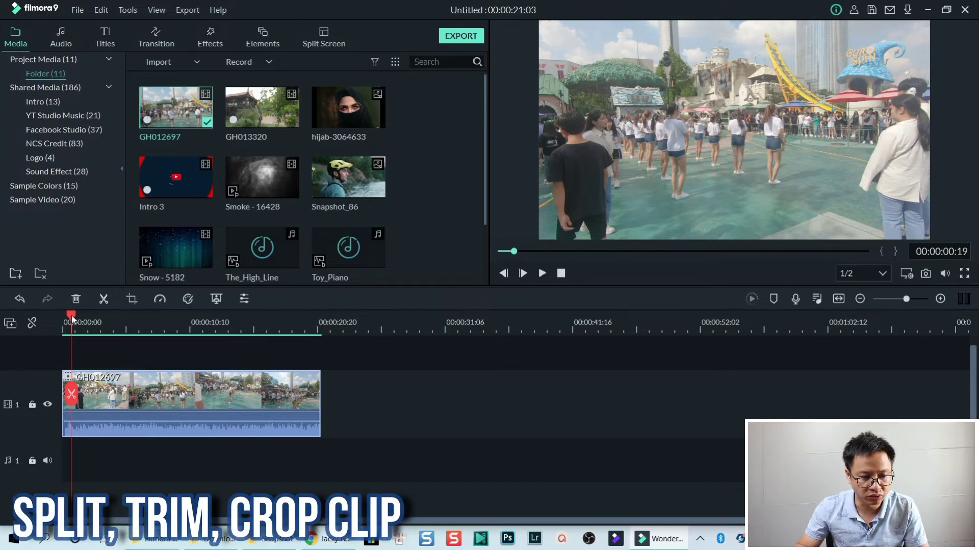
Split the GH012697 clip on the timeline at 00:00:05:06.
left_click_drag(71, 317, 121, 317)
left_click(108, 319)
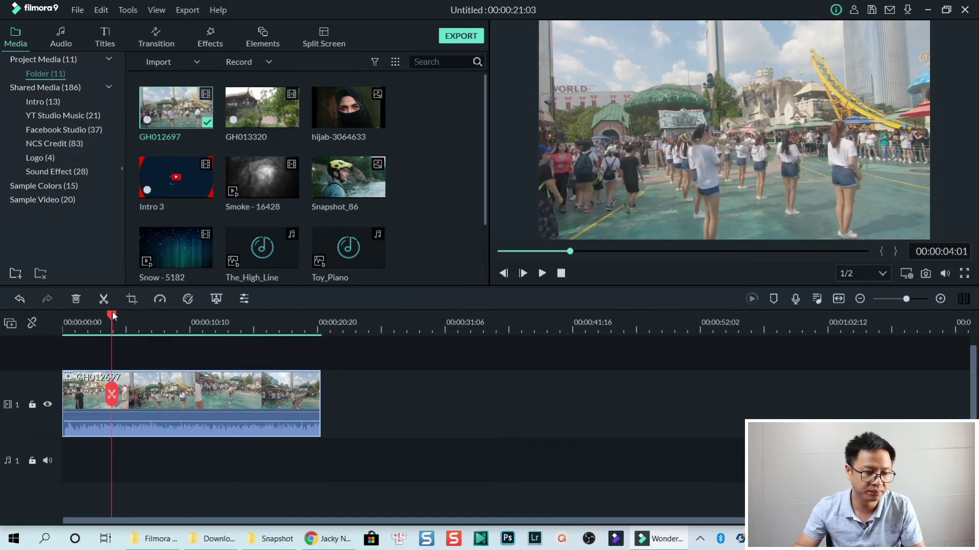
left_click_drag(112, 316, 127, 340)
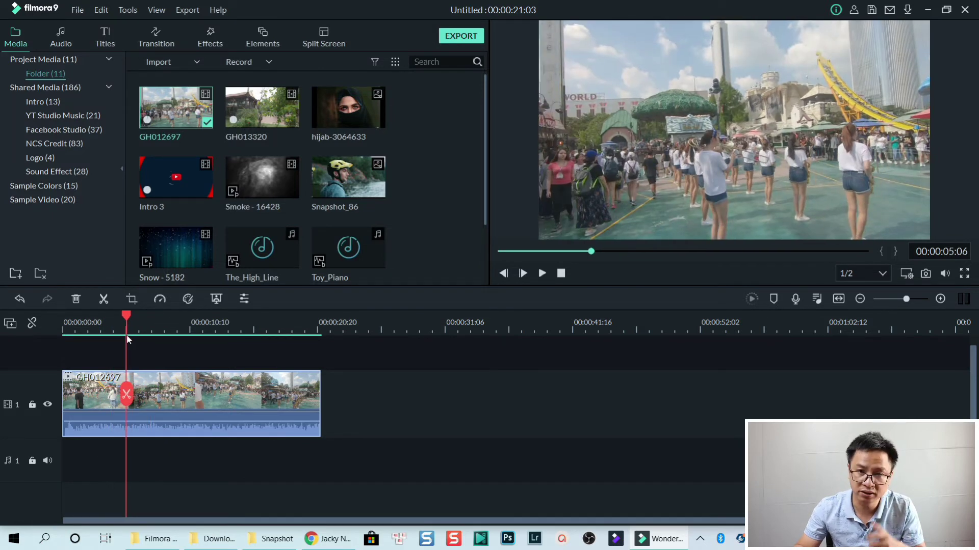
left_click(128, 394)
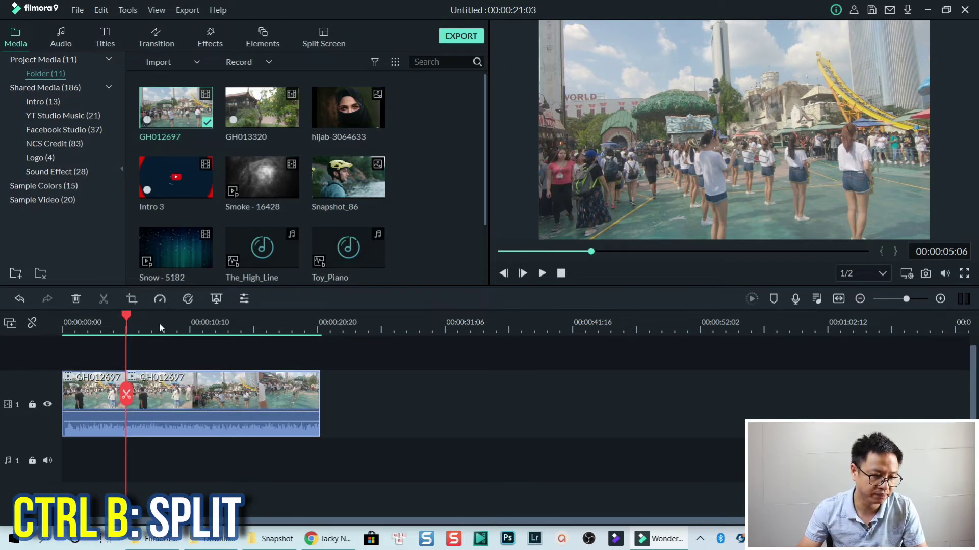
Move the second GH012697 segment away from the first to leave a gap, and close the gap with Ripple Delete.
left_click(176, 322)
left_click(200, 396)
left_click_drag(200, 396, 292, 417)
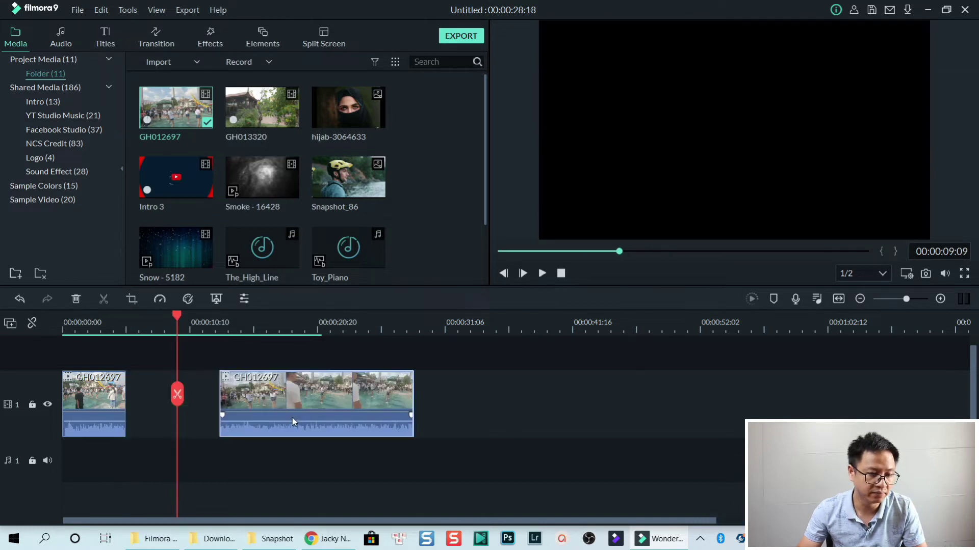
left_click(154, 401)
right_click(154, 402)
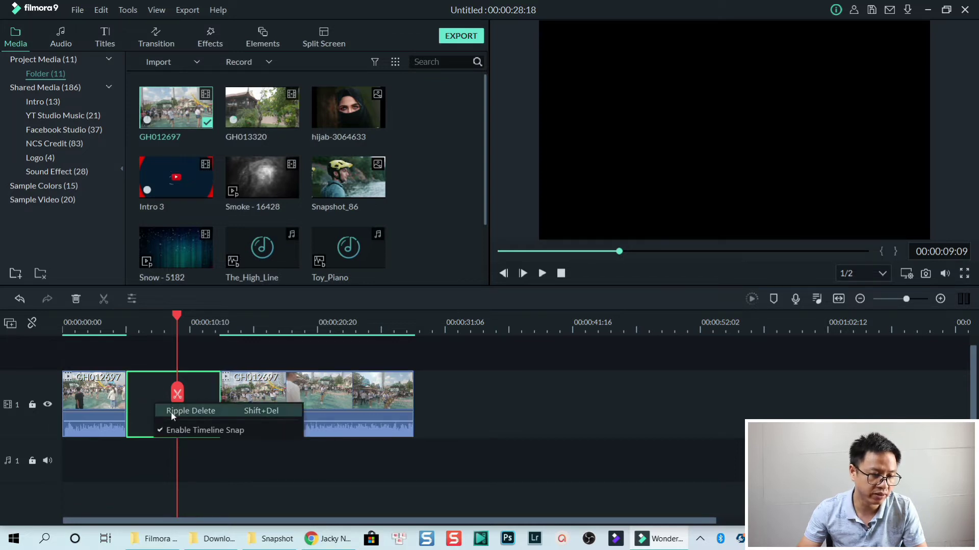
left_click(170, 412)
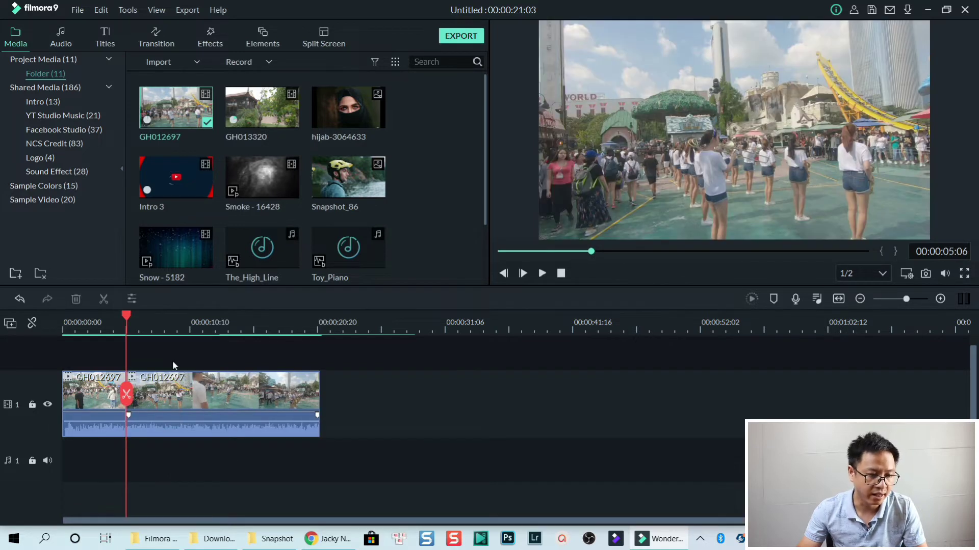
Split the second GH012697 segment at 00:00:09:12.
left_click(179, 392)
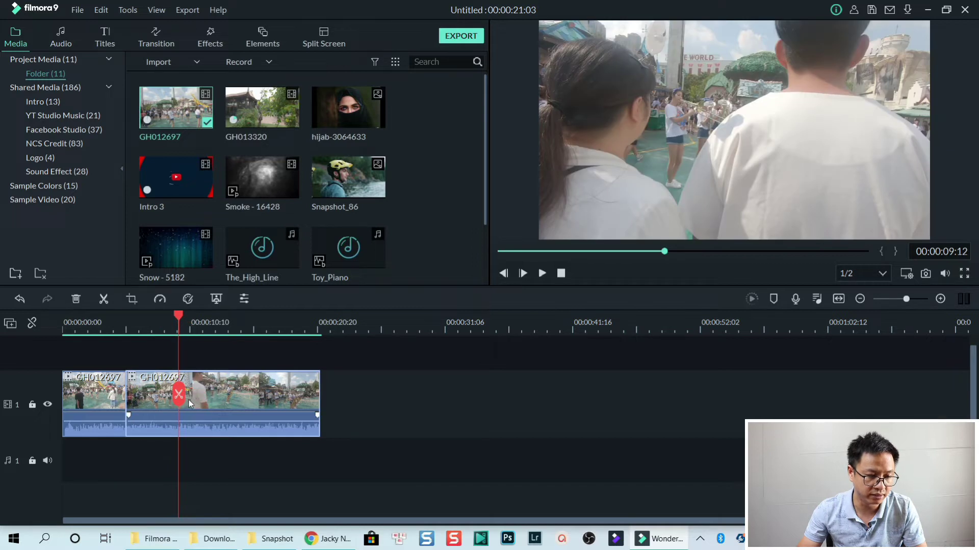
left_click(103, 301)
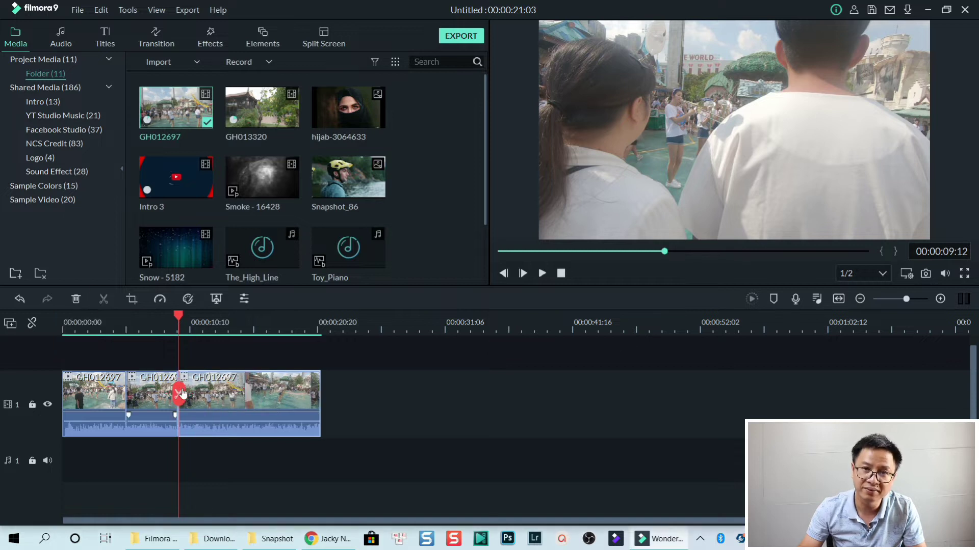
Trim the end of the last GH012697 segment back to about 00:00:12:21, and extend it again to its full length.
left_click(209, 404)
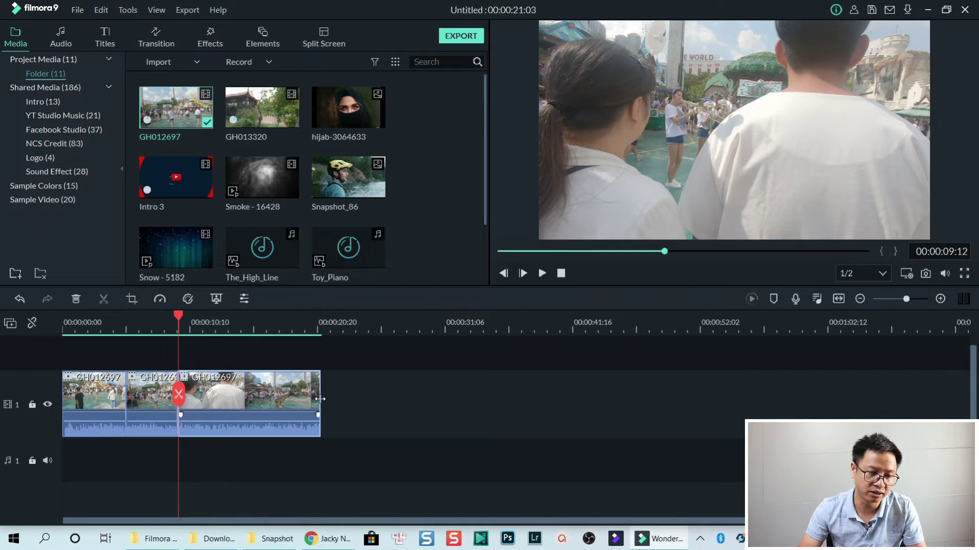
left_click_drag(320, 399, 219, 414)
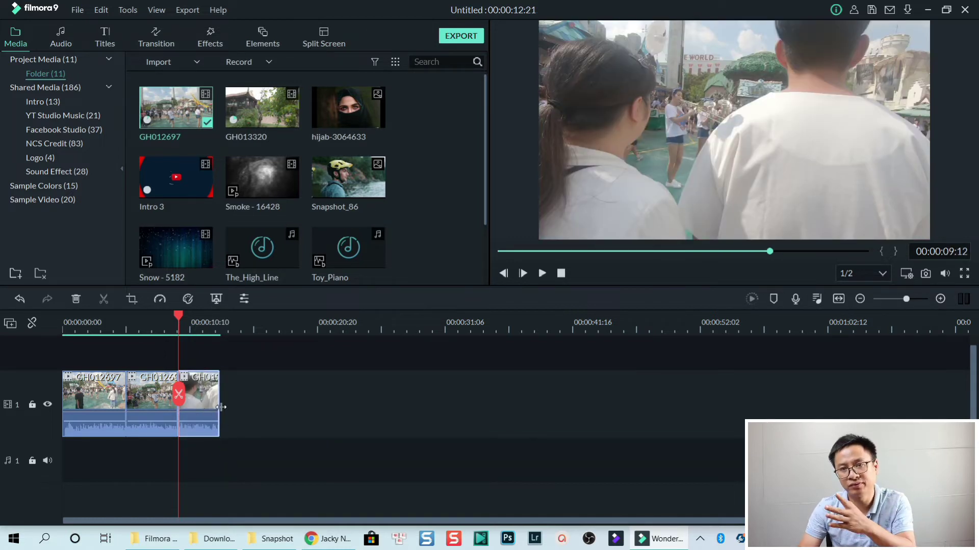
left_click_drag(221, 407, 306, 413)
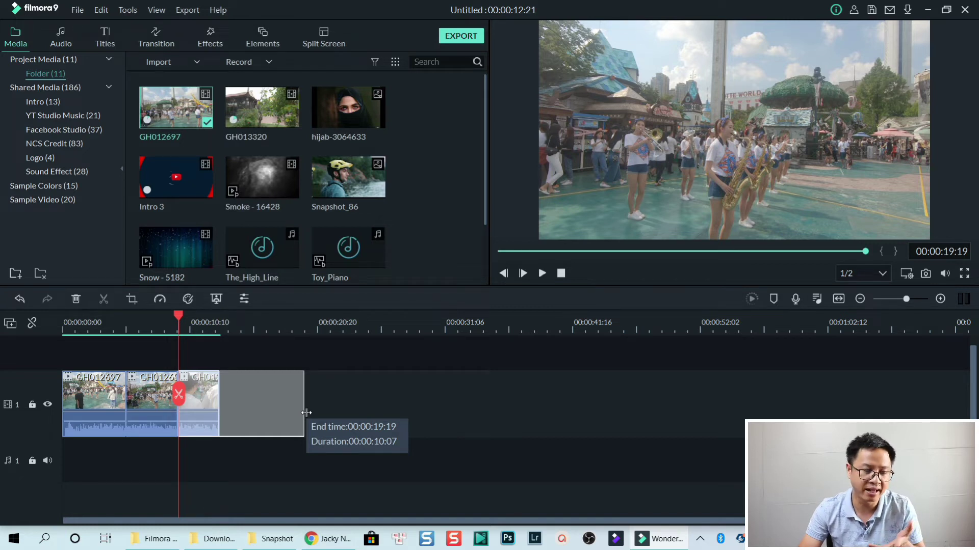
left_click_drag(307, 413, 387, 423)
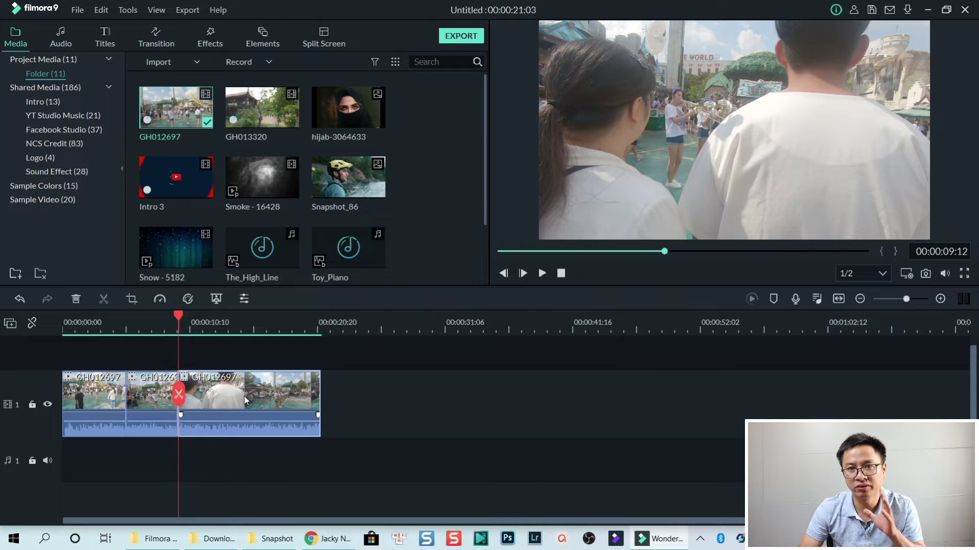
Crop the last GH012697 segment at a 16:9 ratio to a 1554 x 874 area near the middle of the frame.
left_click(231, 330)
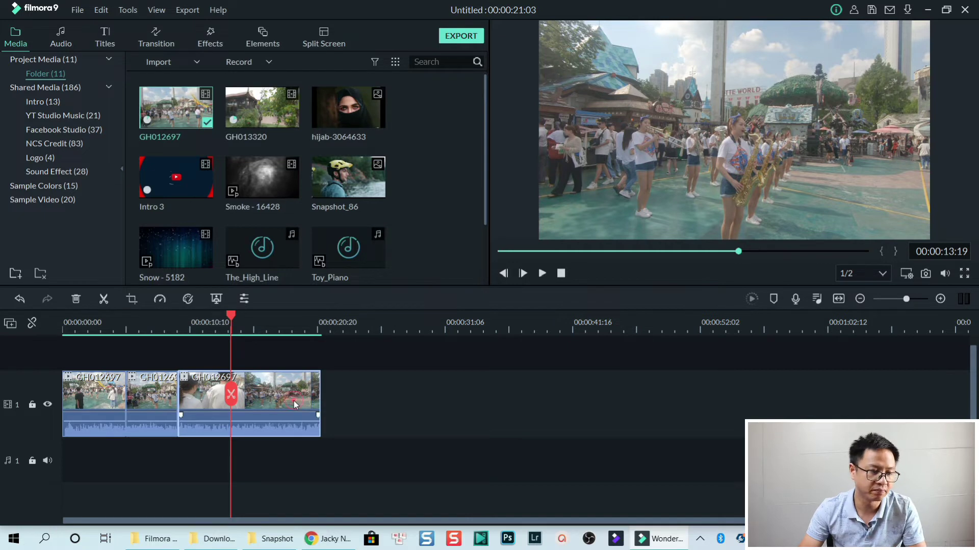
left_click(132, 303)
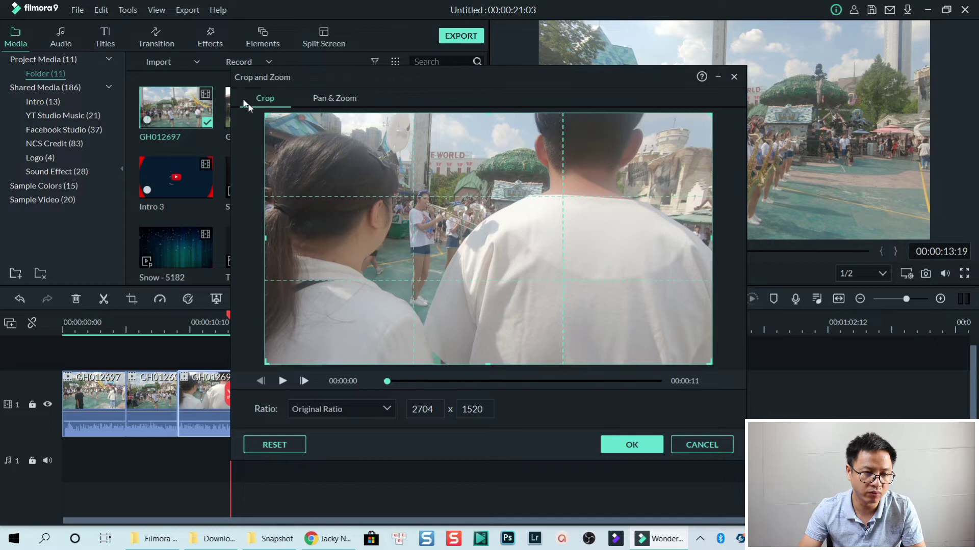
left_click(331, 409)
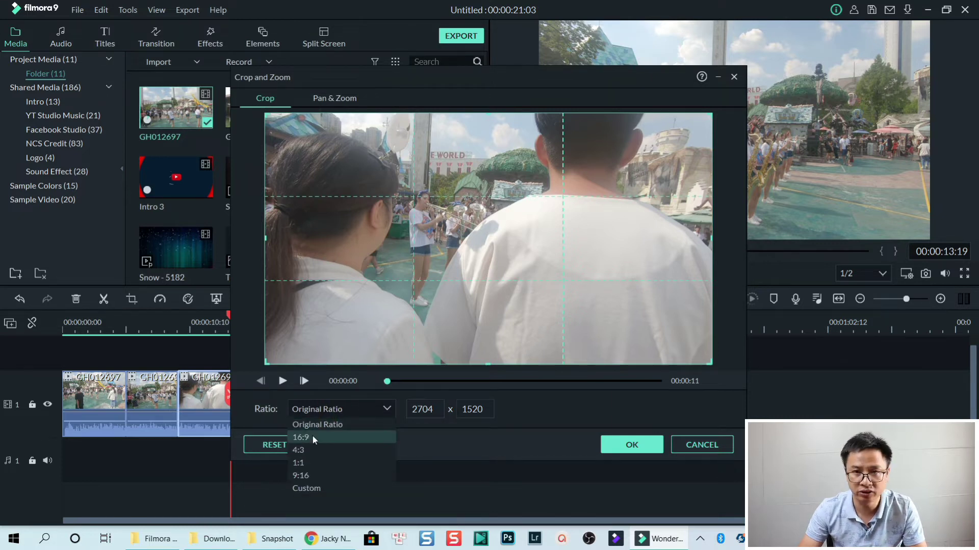
left_click(312, 437)
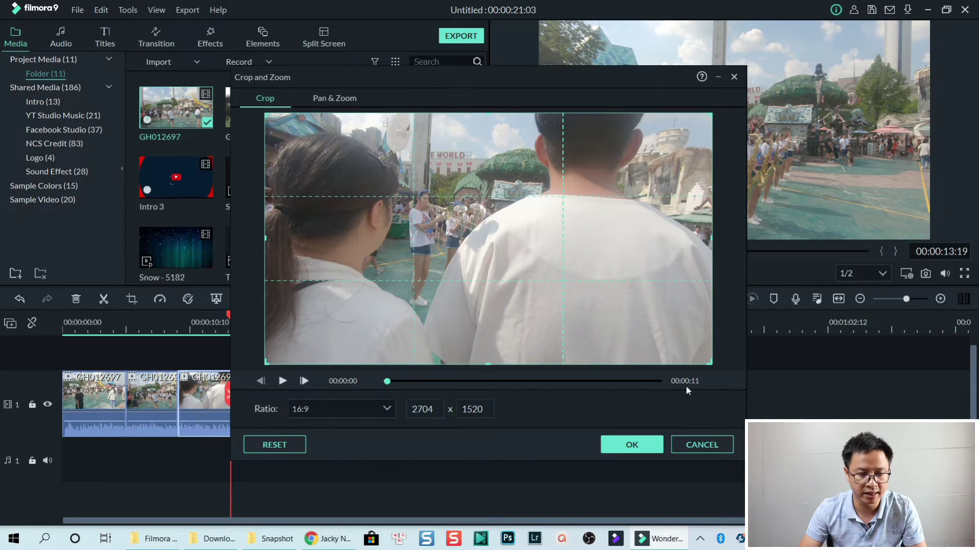
left_click_drag(707, 363, 488, 284)
left_click_drag(440, 227, 528, 263)
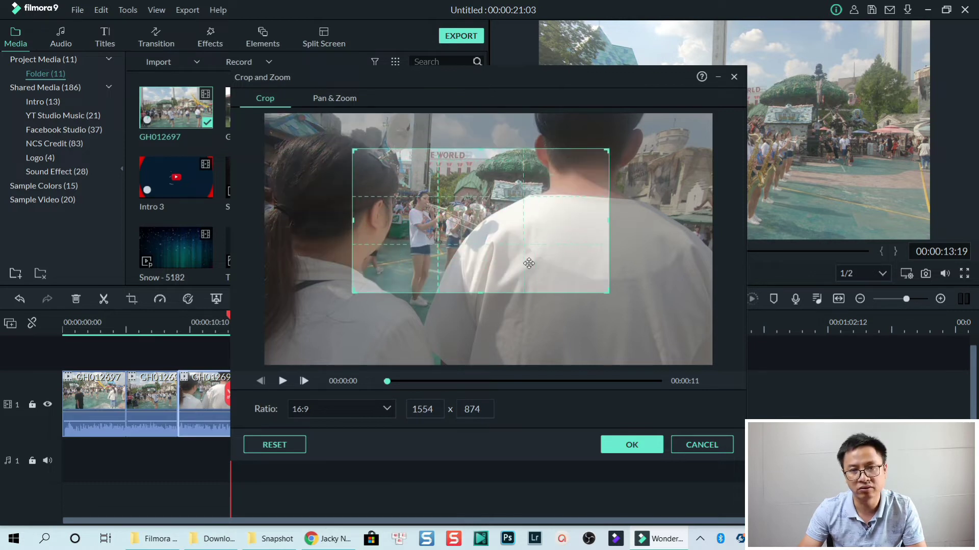
left_click(620, 452)
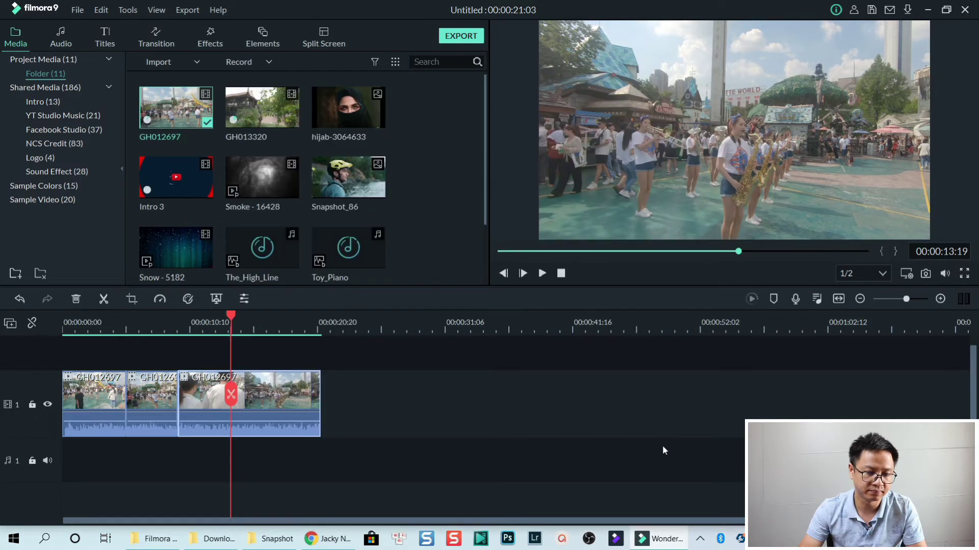
Play the timeline from 00:00:07:13 into the cropped last segment, and remove the crop from that segment.
left_click(154, 321)
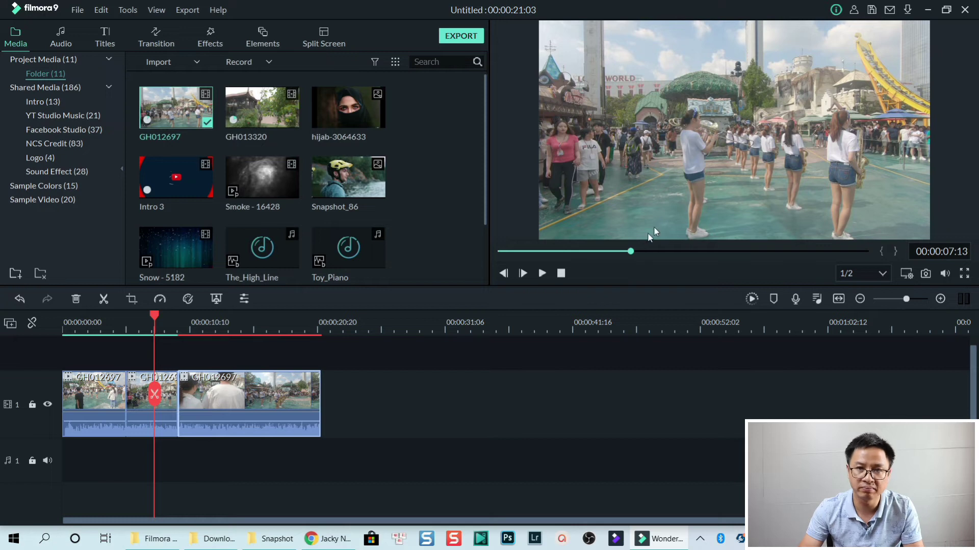
key("space")
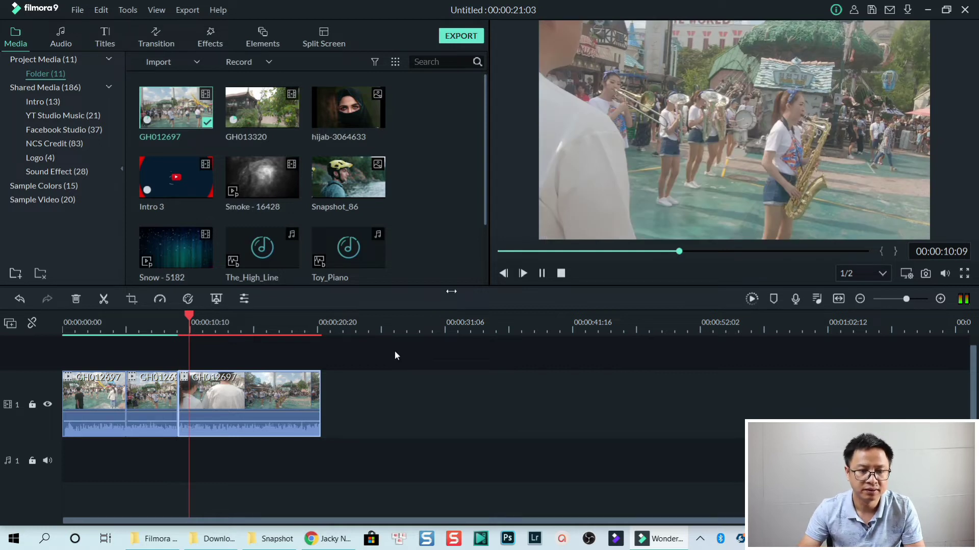
key("space")
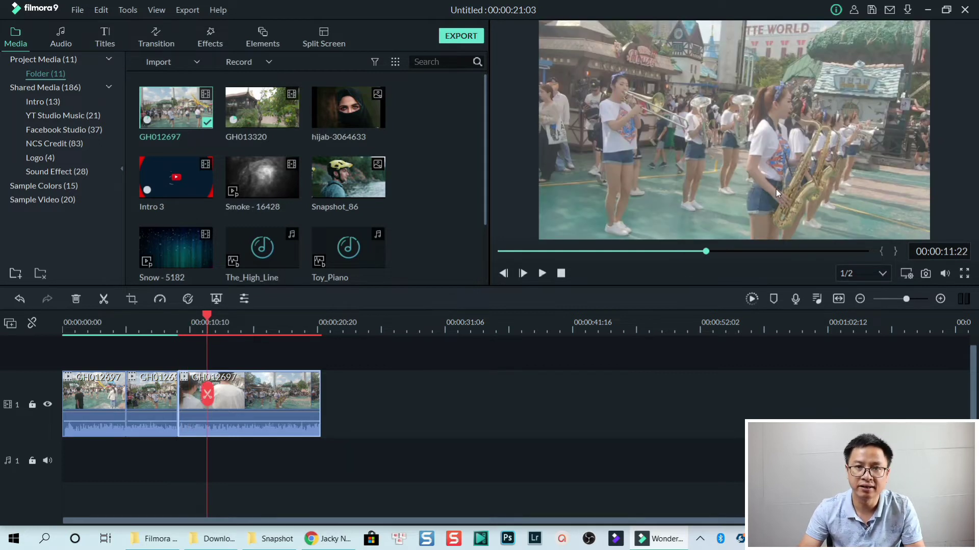
right_click(261, 393)
left_click(296, 361)
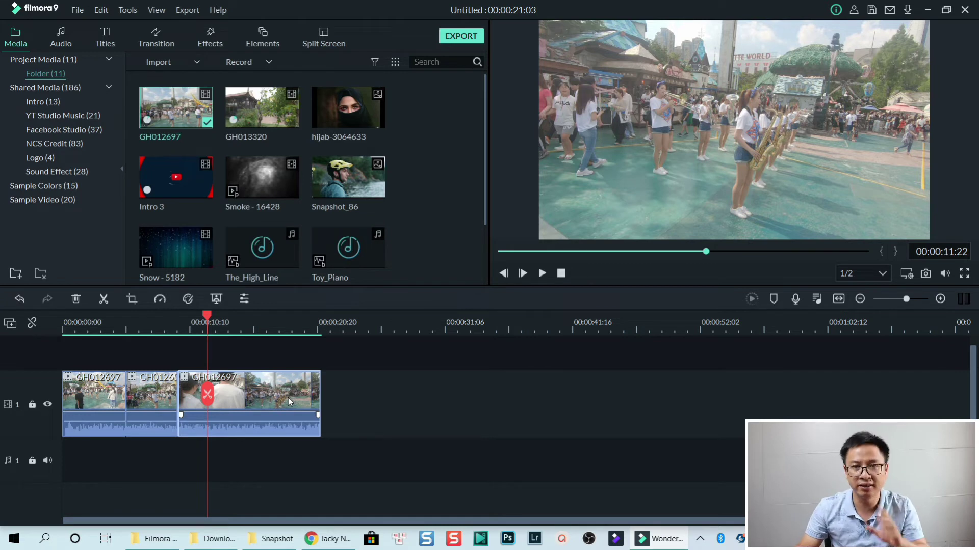
Open the Pan & Zoom settings for the middle GH012697 segment with the playhead at 00:00:07:00.
left_click(148, 383)
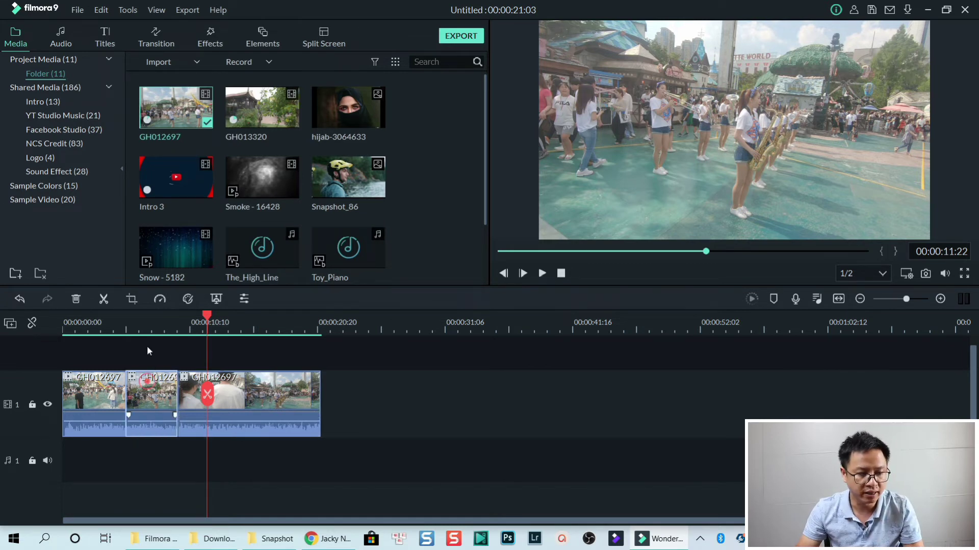
left_click(147, 327)
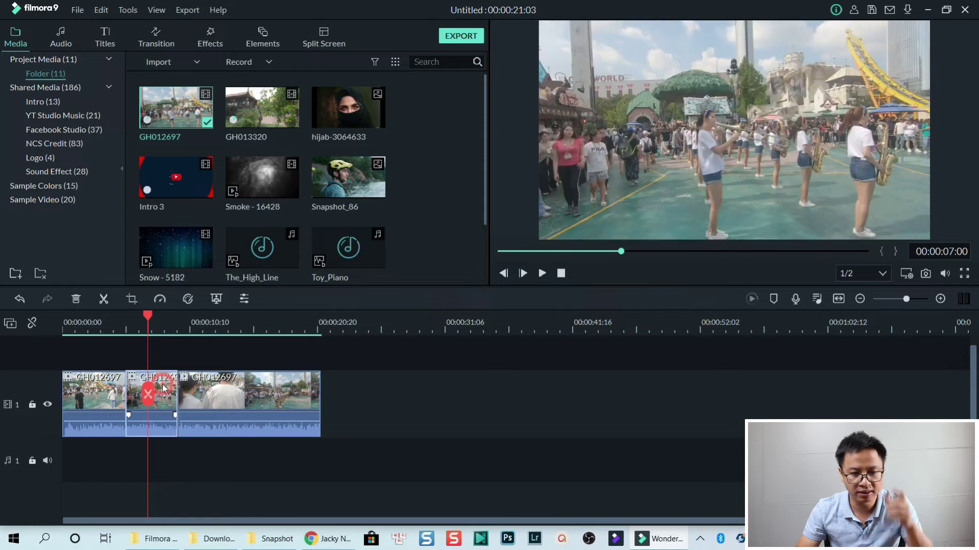
left_click(188, 389)
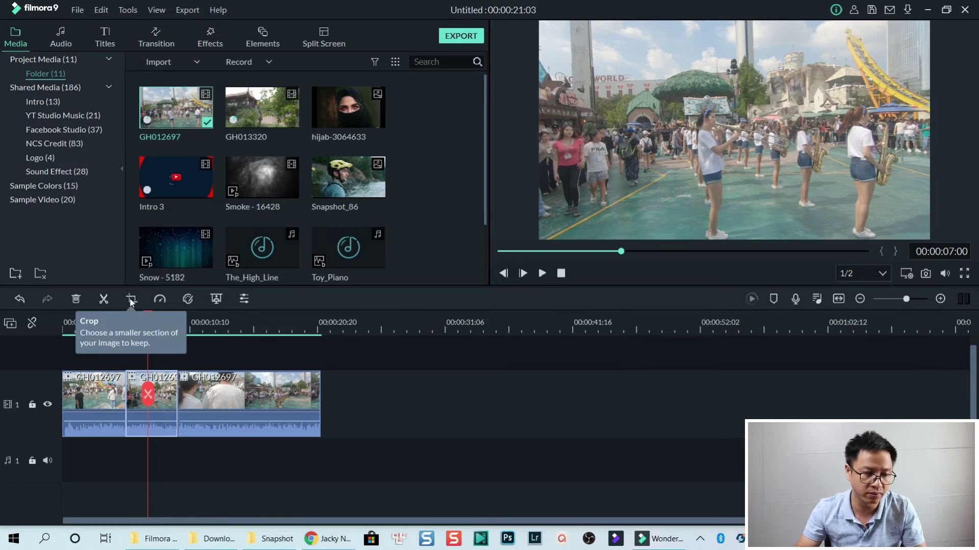
key("alt+c")
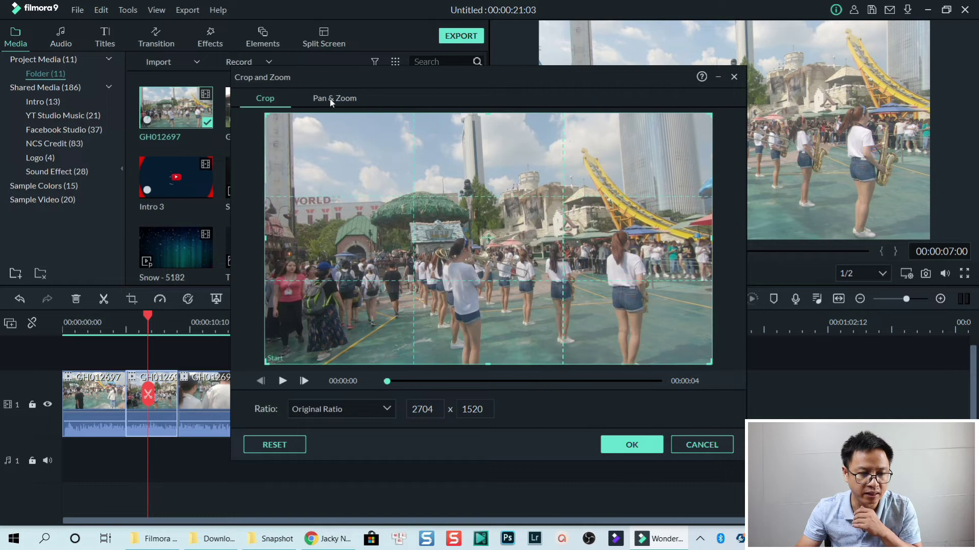
left_click(334, 99)
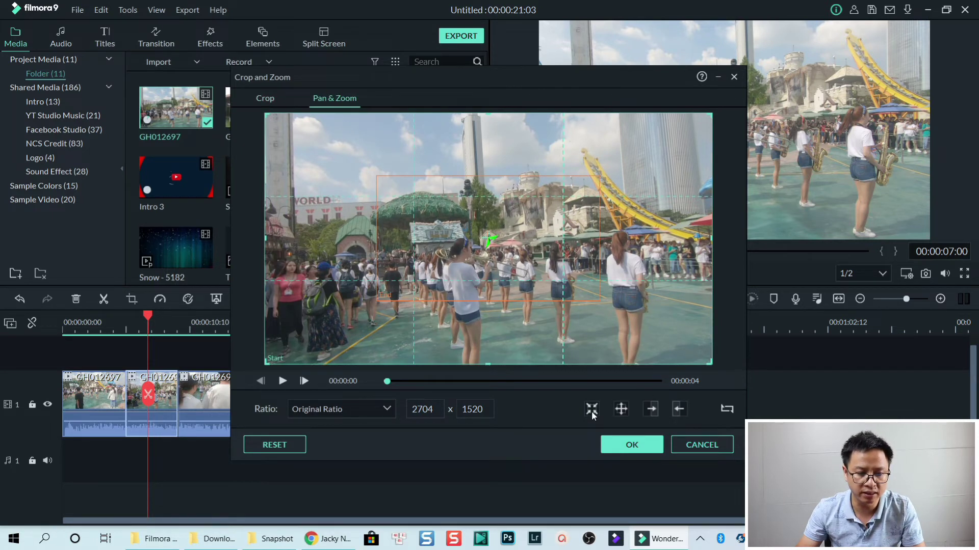
Try the zoom and the two horizontal pan presets on the middle segment, and choose the zoom-in preset.
left_click(592, 413)
left_click(619, 412)
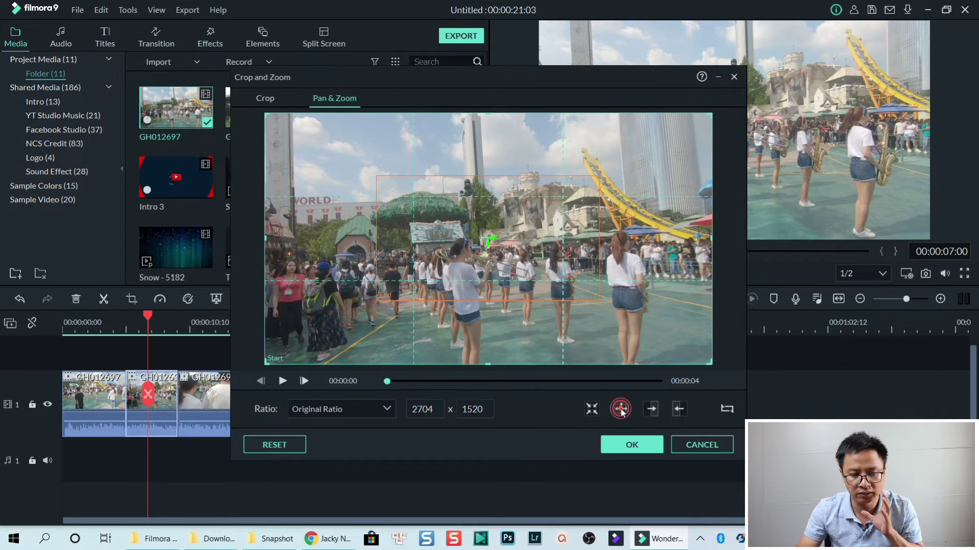
left_click(653, 411)
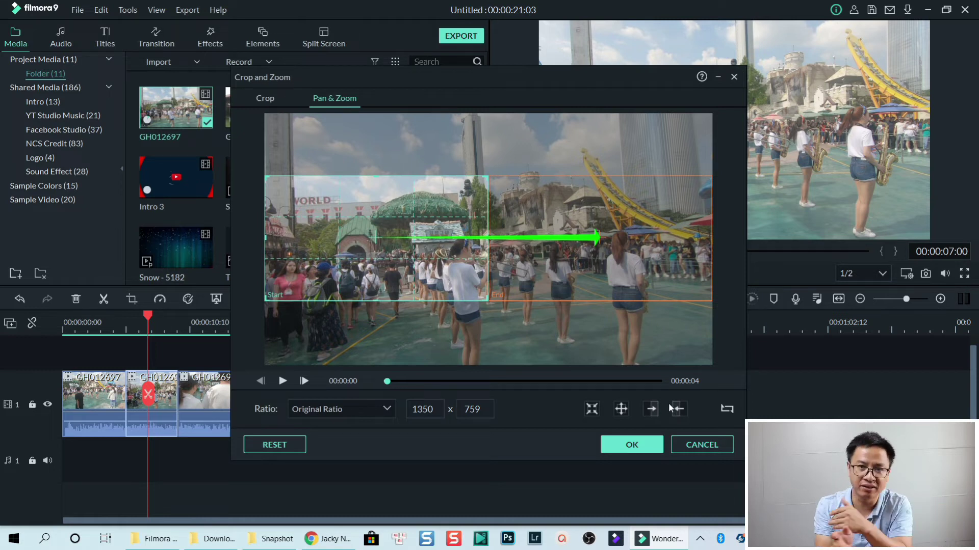
left_click(681, 409)
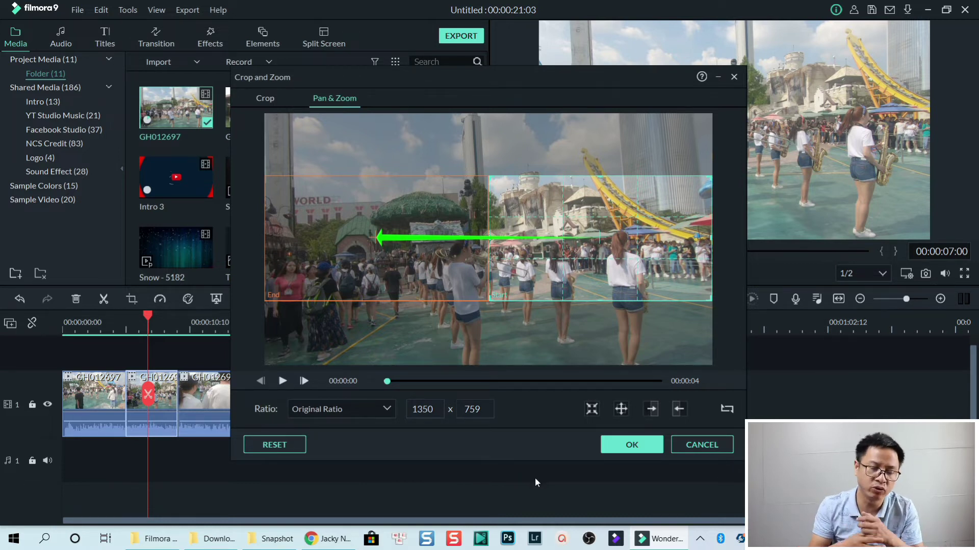
left_click(592, 408)
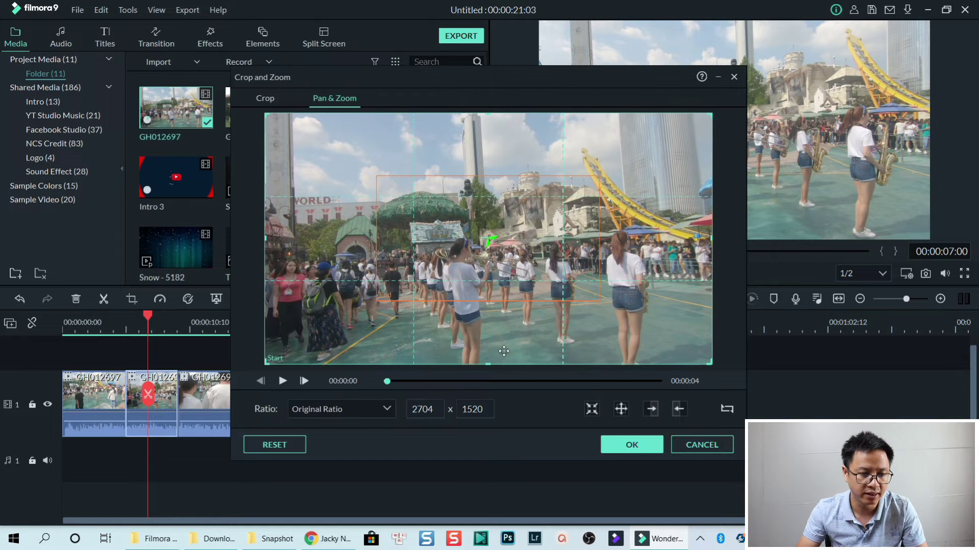
Shrink the Pan & Zoom end frame to about 507 x 285 and place it over the WORLD sign.
left_click(384, 177)
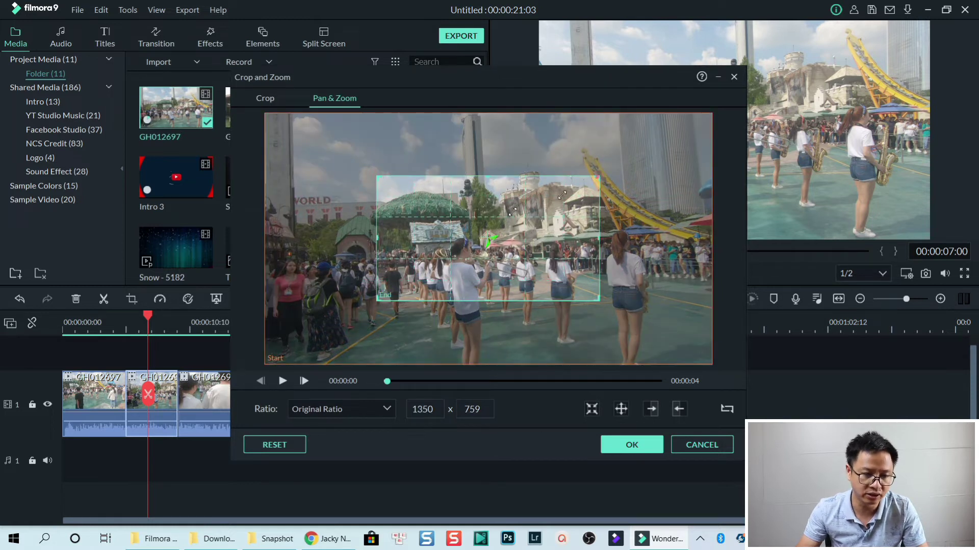
left_click_drag(512, 211, 477, 245)
left_click_drag(402, 269, 318, 199)
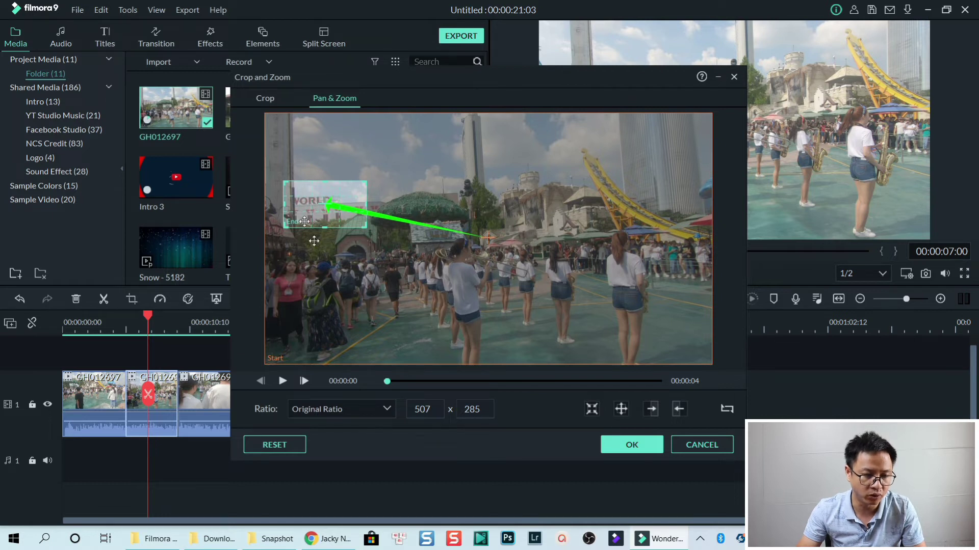
Select the full-size start frame, set the Pan & Zoom ratio to 16:9, and preview the motion.
left_click(310, 350)
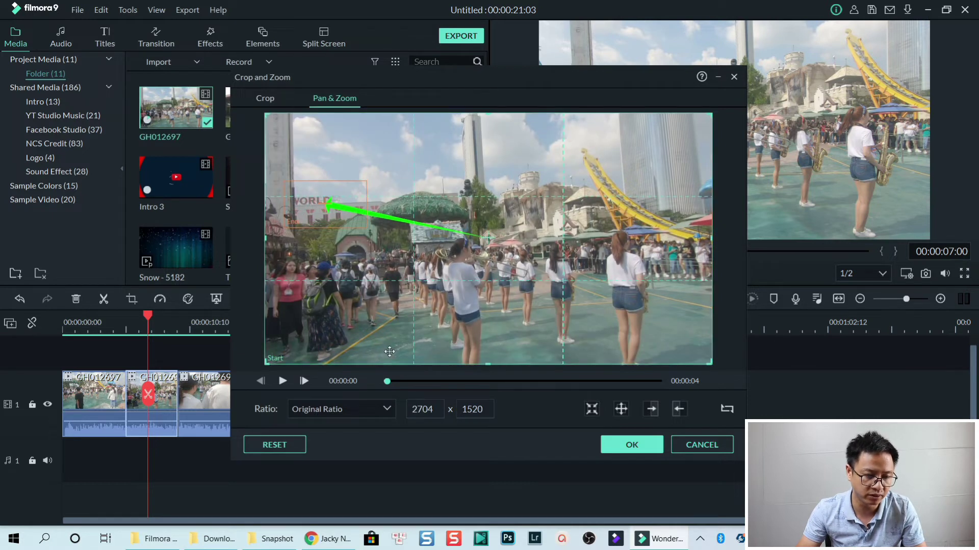
left_click(344, 408)
left_click(307, 434)
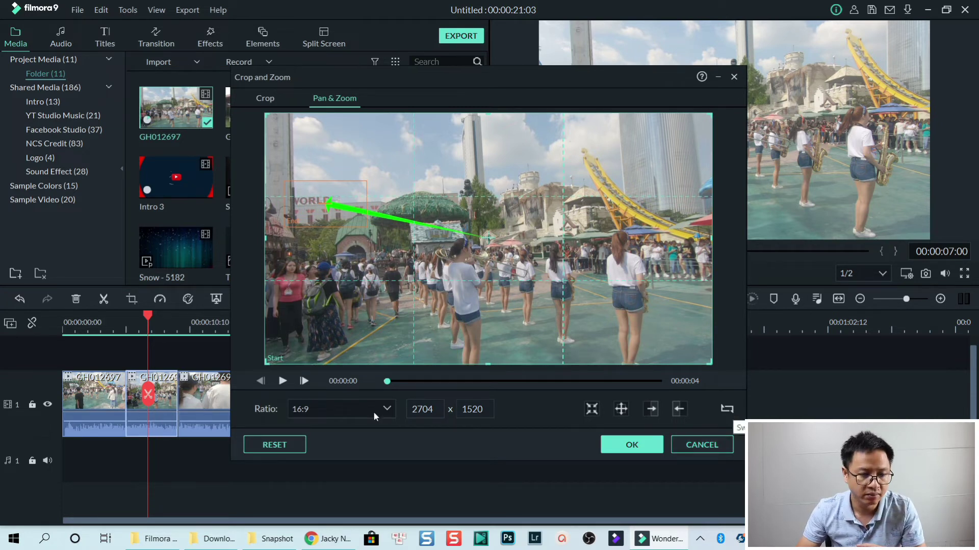
left_click(282, 381)
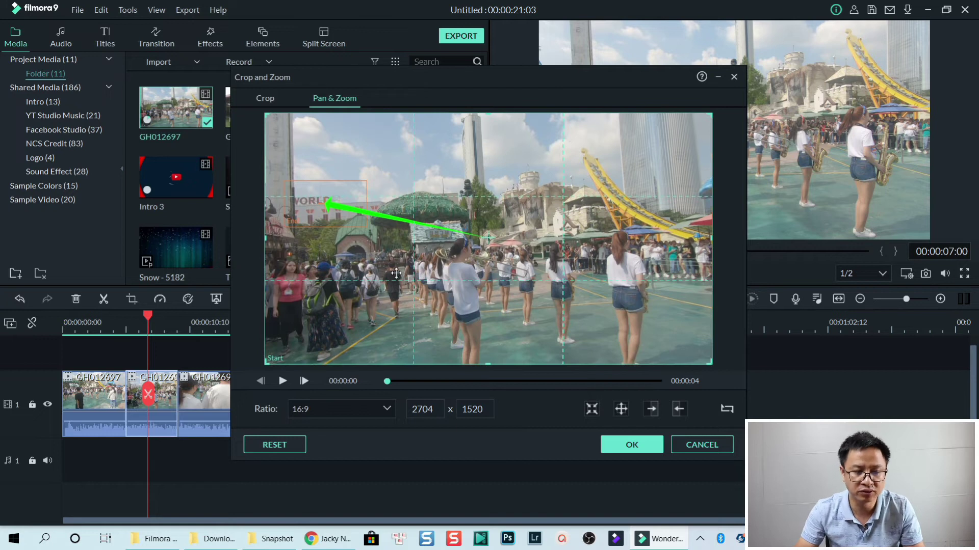
Swap the start and end frames, preview the zoom out from the WORLD sign, and apply the Pan & Zoom.
left_click(727, 409)
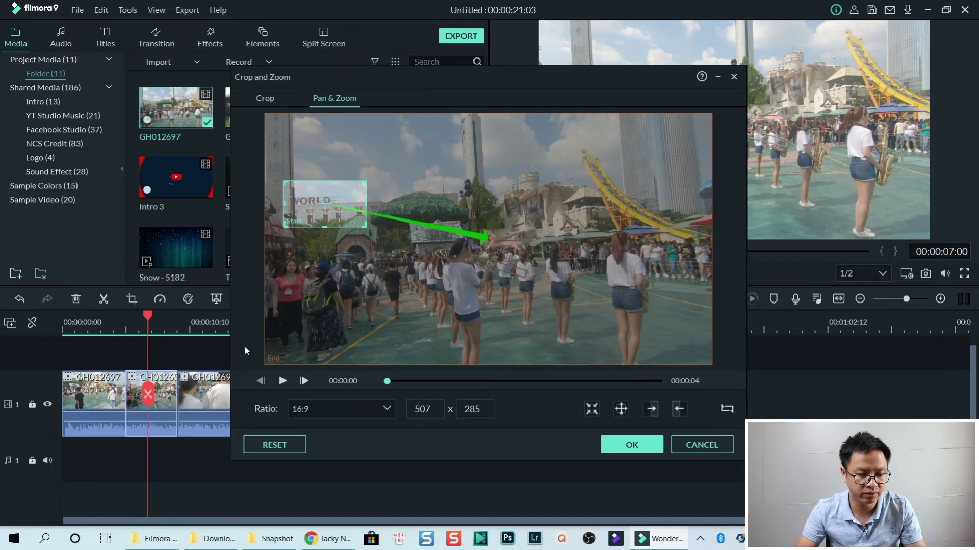
left_click(283, 381)
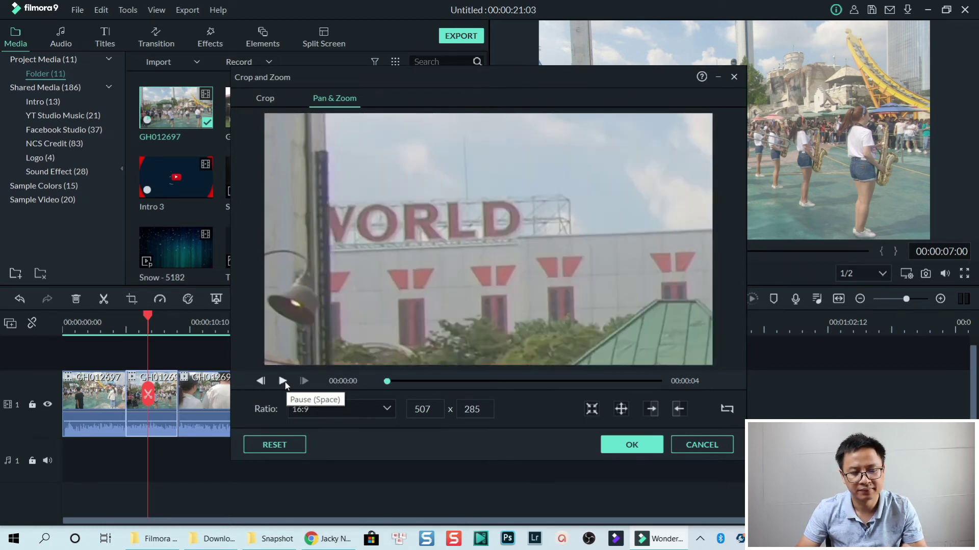
left_click(283, 381)
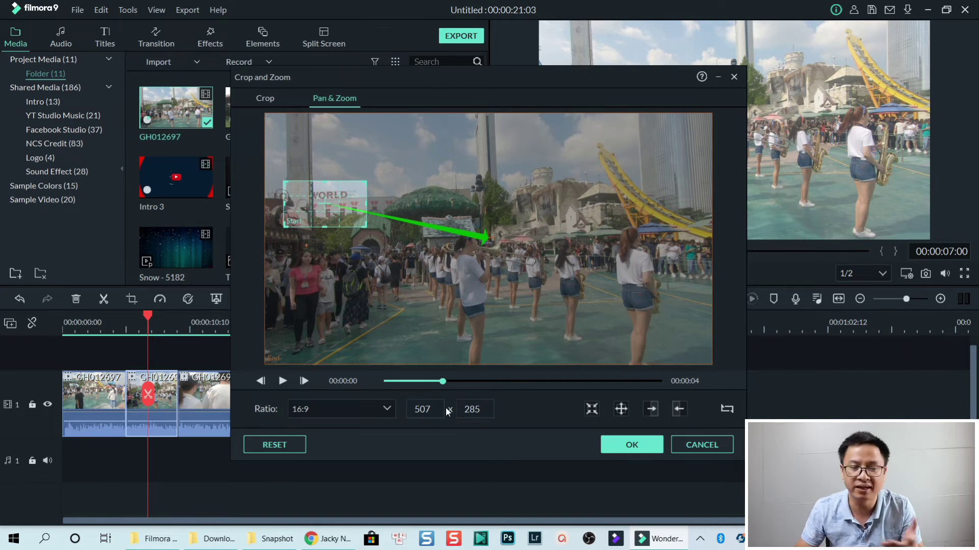
left_click(615, 449)
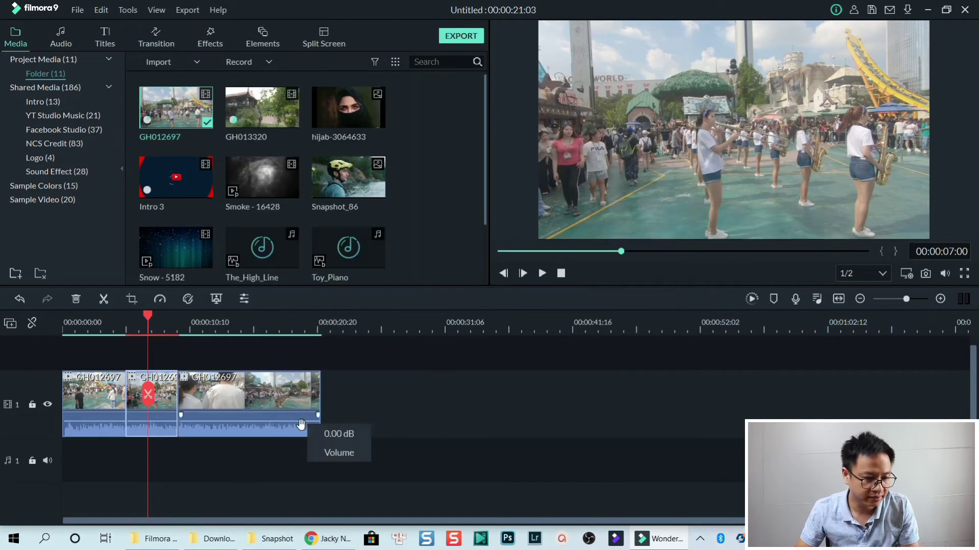
Open the clip properties of the last GH012697 segment.
left_click(201, 393)
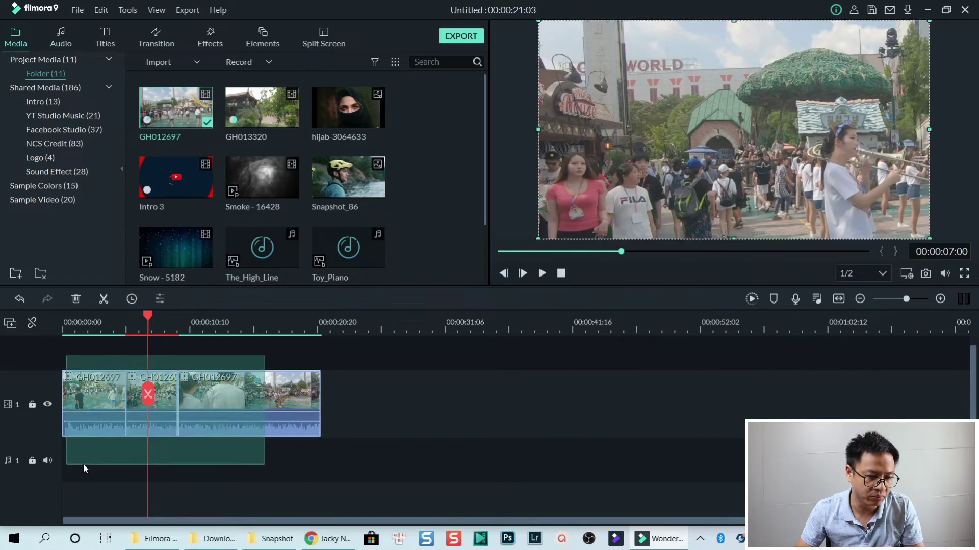
left_click(212, 399)
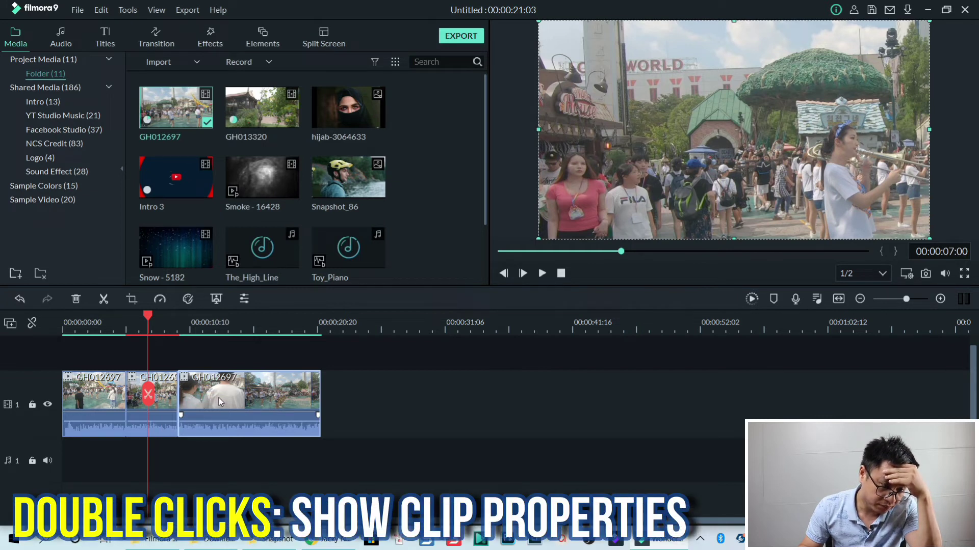
double_click(220, 402)
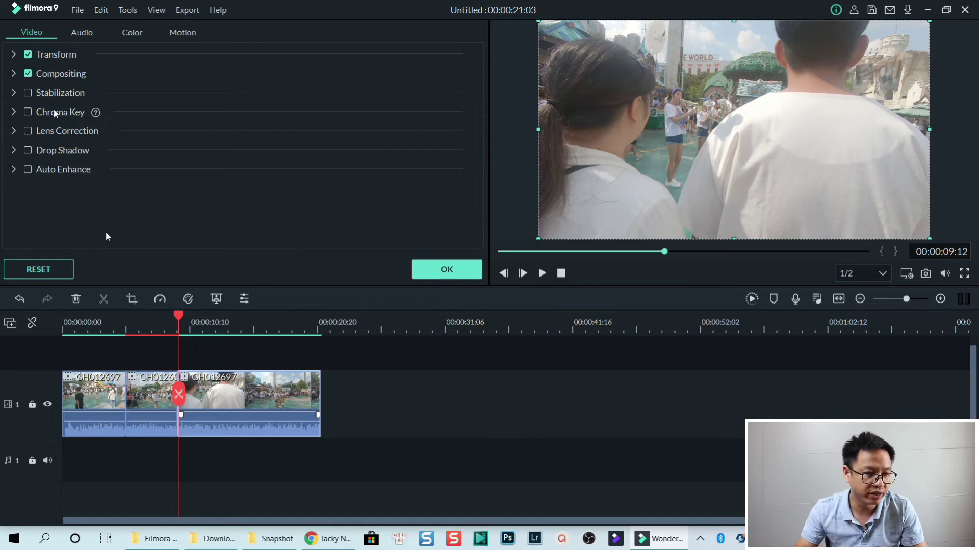
Look through the last segment's audio, color and motion settings, and return to its video settings.
left_click(84, 28)
left_click(130, 35)
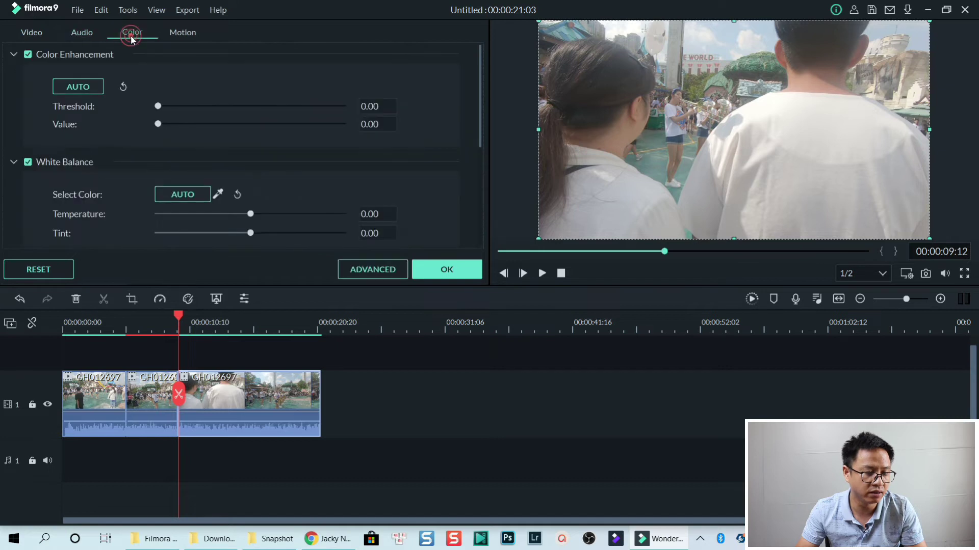
left_click(176, 36)
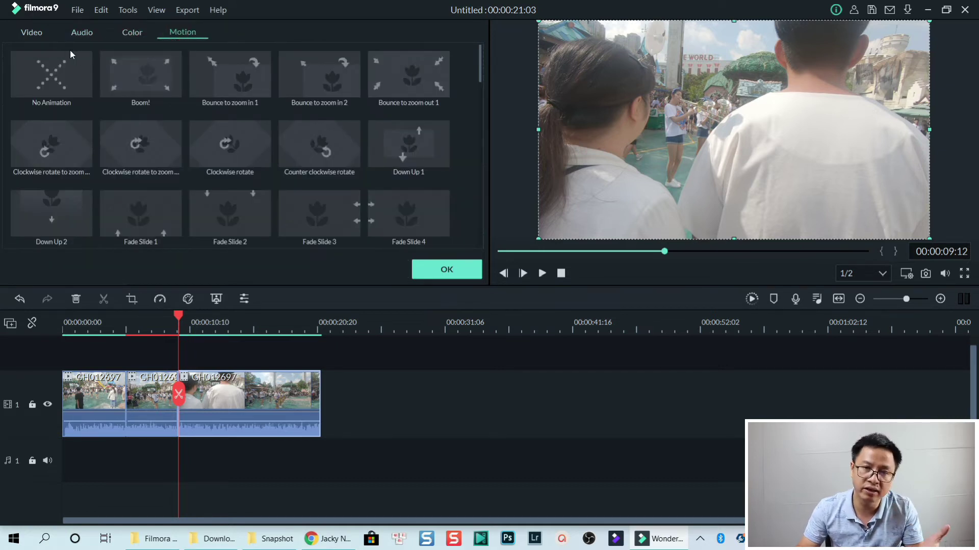
left_click(31, 32)
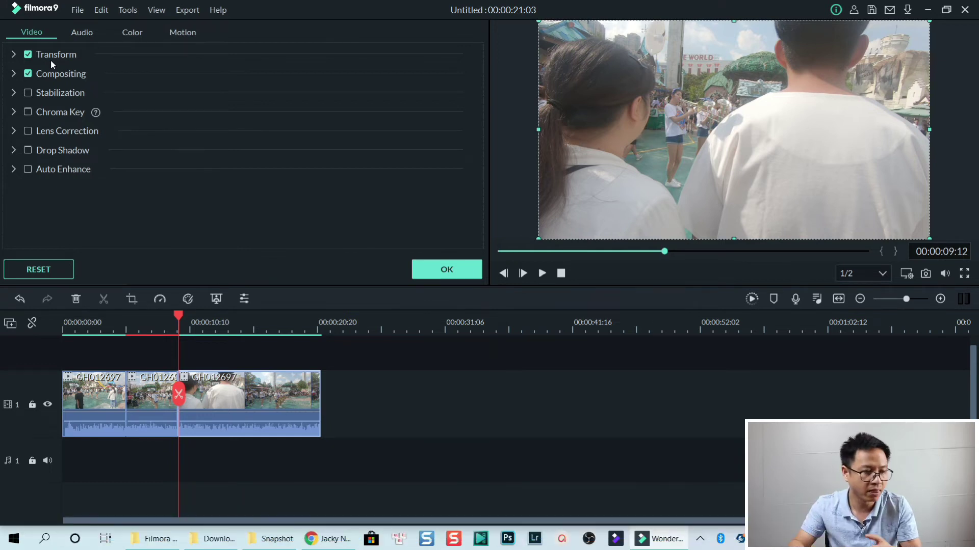
Rotate the last segment by about 67 degrees and flip it horizontally and vertically.
left_click(13, 55)
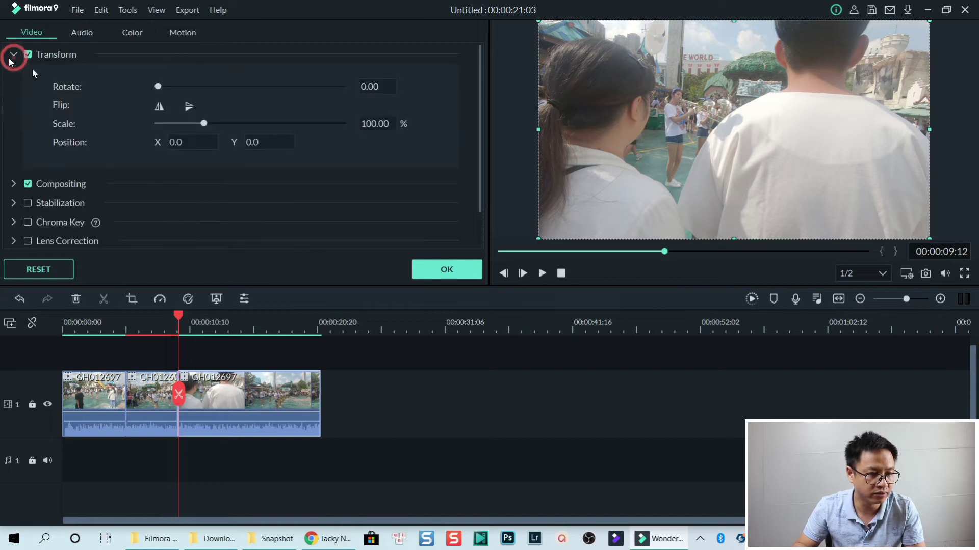
left_click_drag(158, 87, 193, 88)
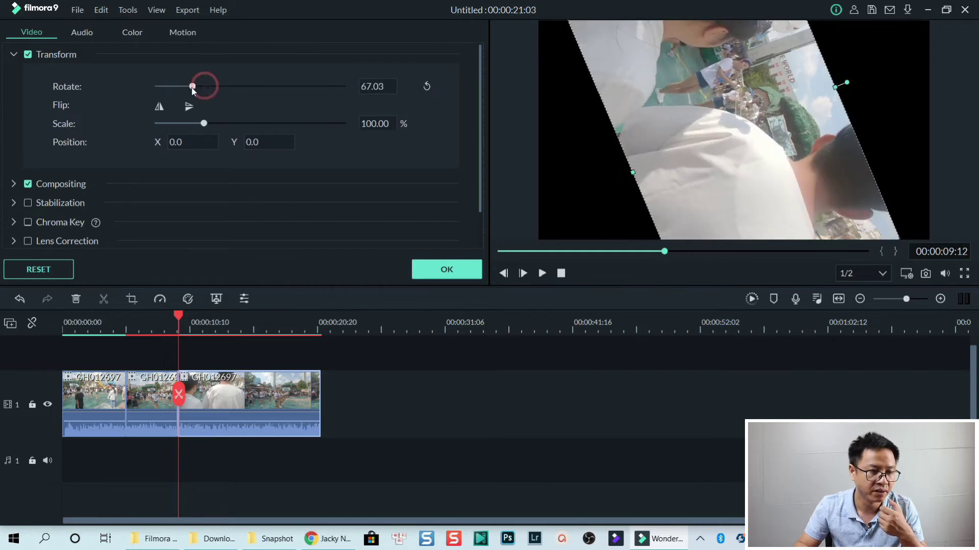
left_click(159, 107)
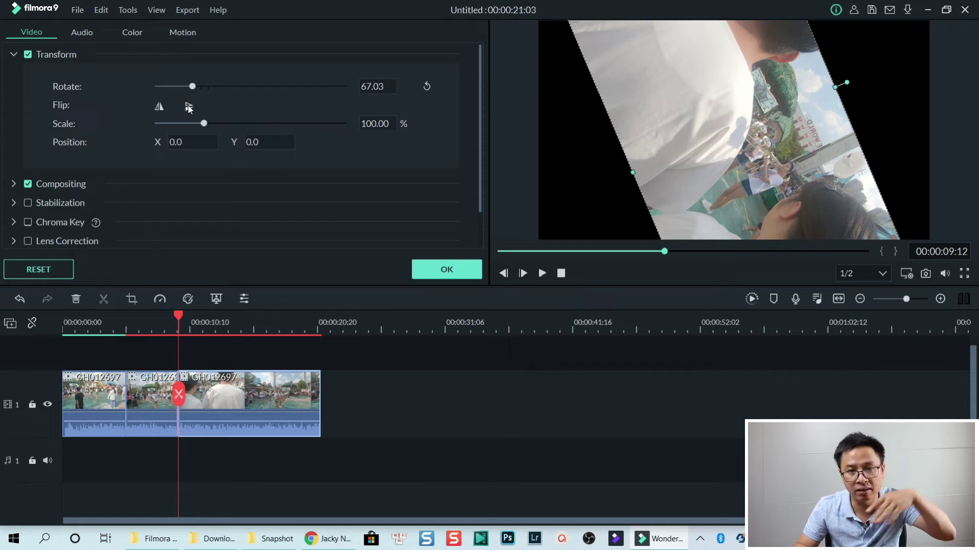
left_click(189, 106)
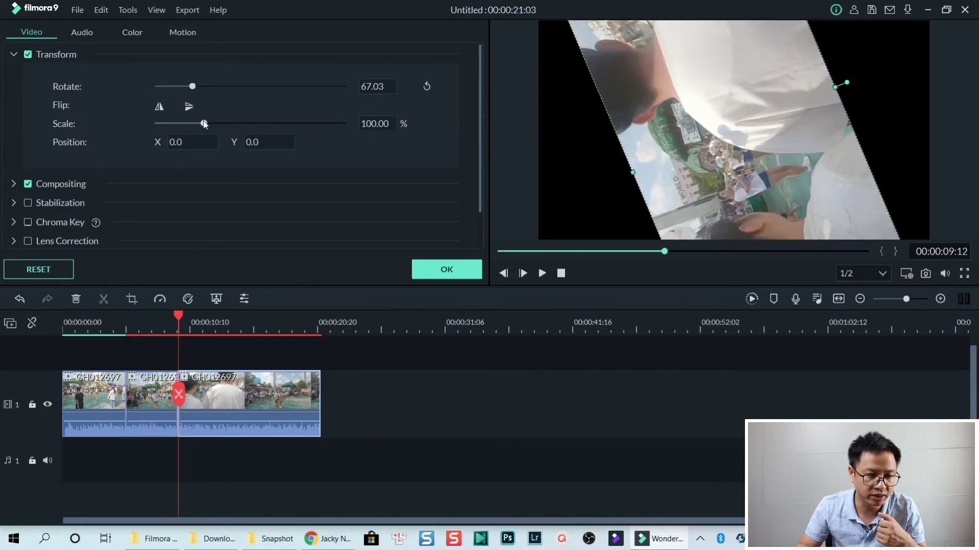
Scale the last segment down to about 73.1% and shift its position to about X 120, Y -4.
left_click_drag(203, 123, 211, 142)
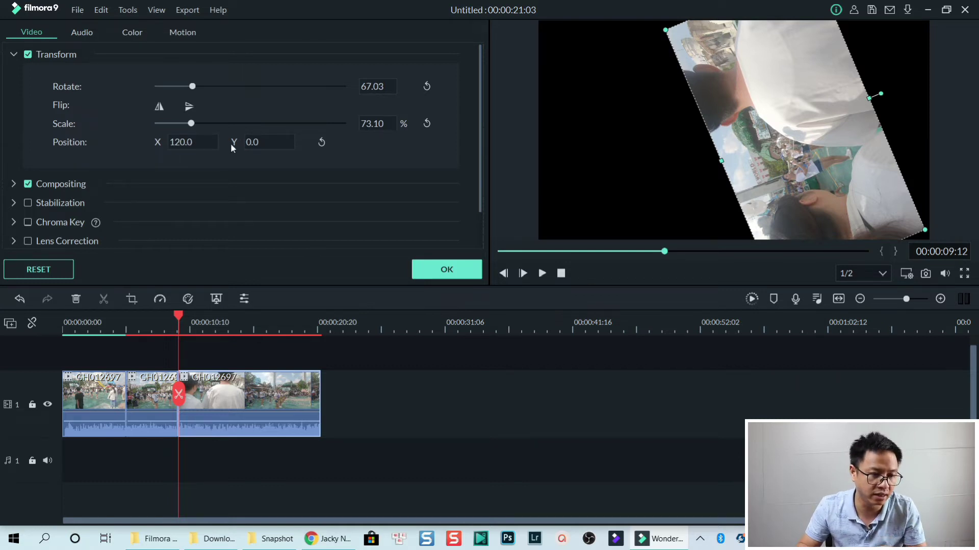
left_click_drag(249, 143, 262, 143)
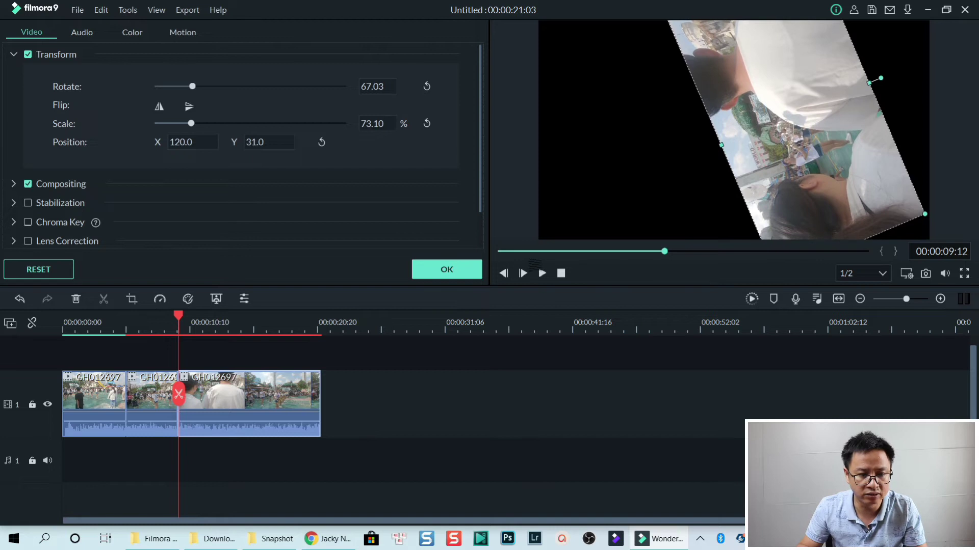
left_click_drag(533, 264, 474, 268)
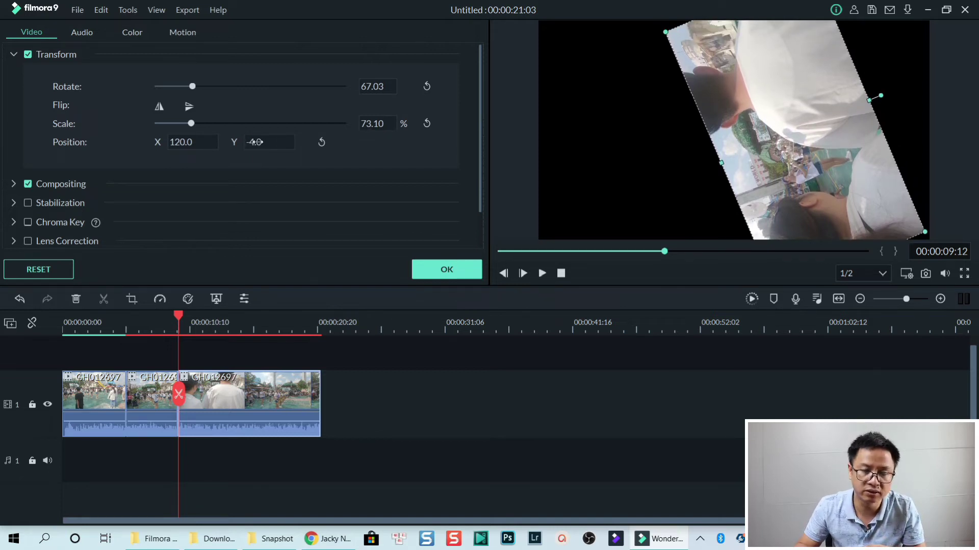
Reset the last segment's scale, rotation and position, and remove both flips.
left_click(427, 123)
left_click(427, 87)
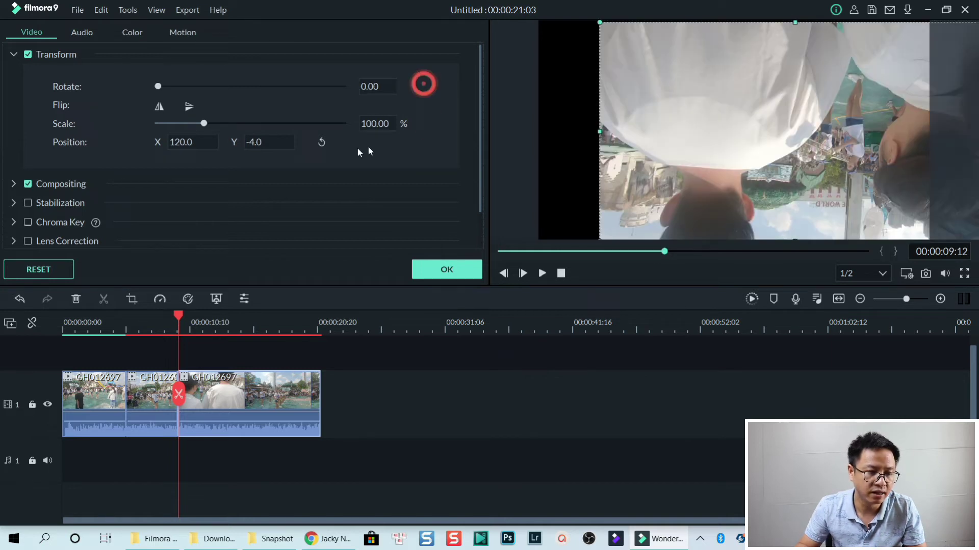
left_click(323, 143)
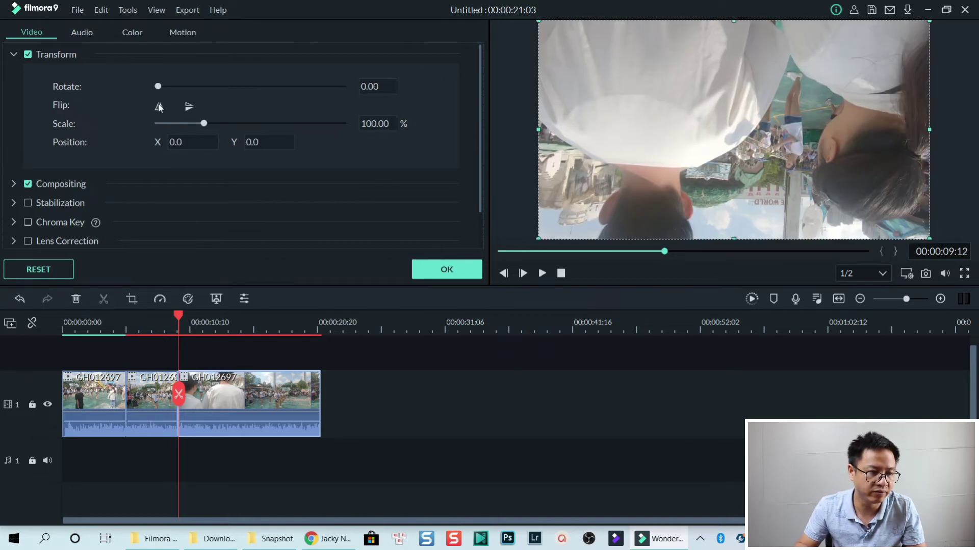
left_click(188, 106)
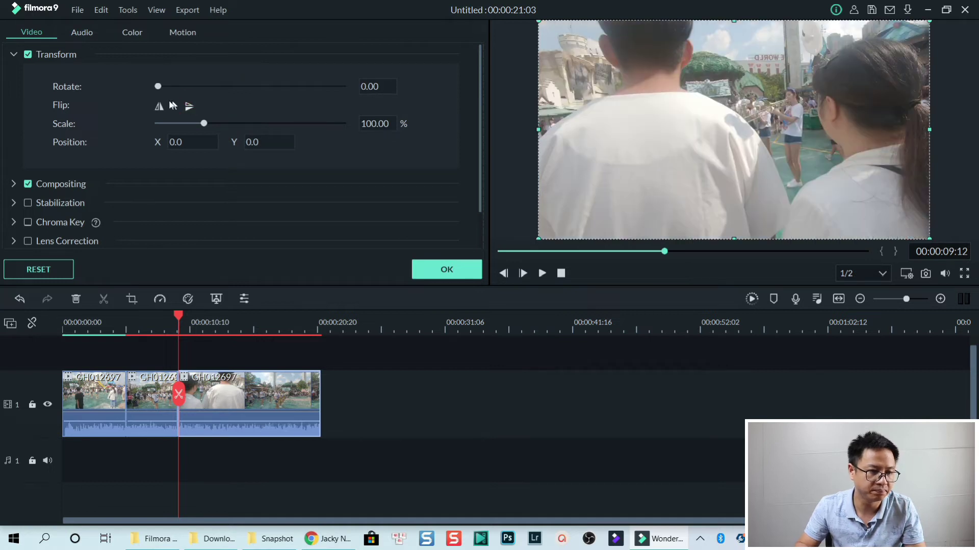
left_click(159, 106)
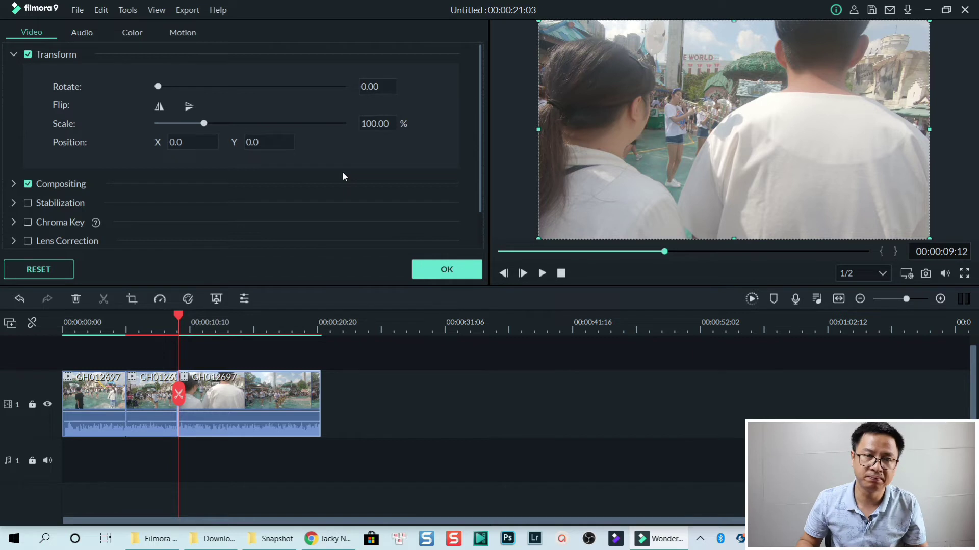
Review the compositing blend modes, and try an opacity of about 75% on the last segment before resetting it.
left_click(14, 185)
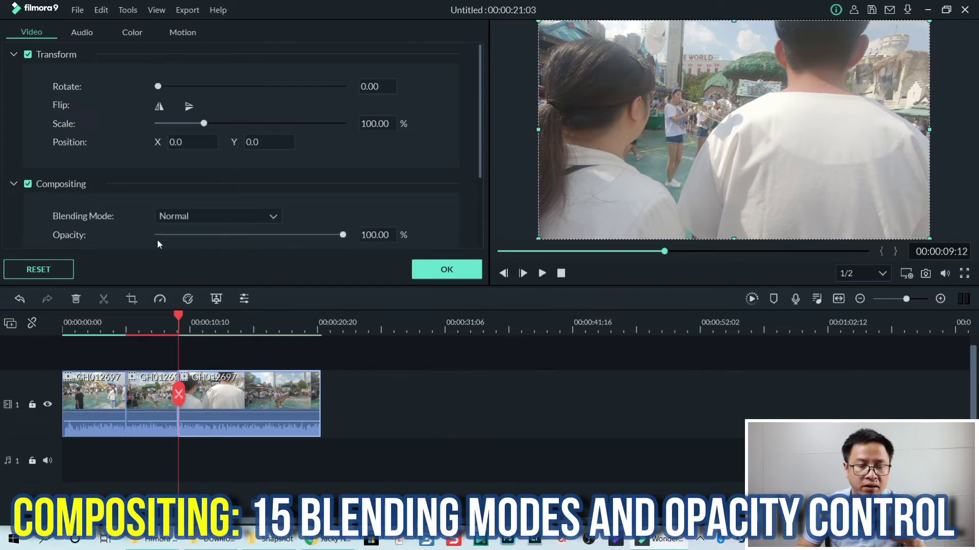
left_click(225, 217)
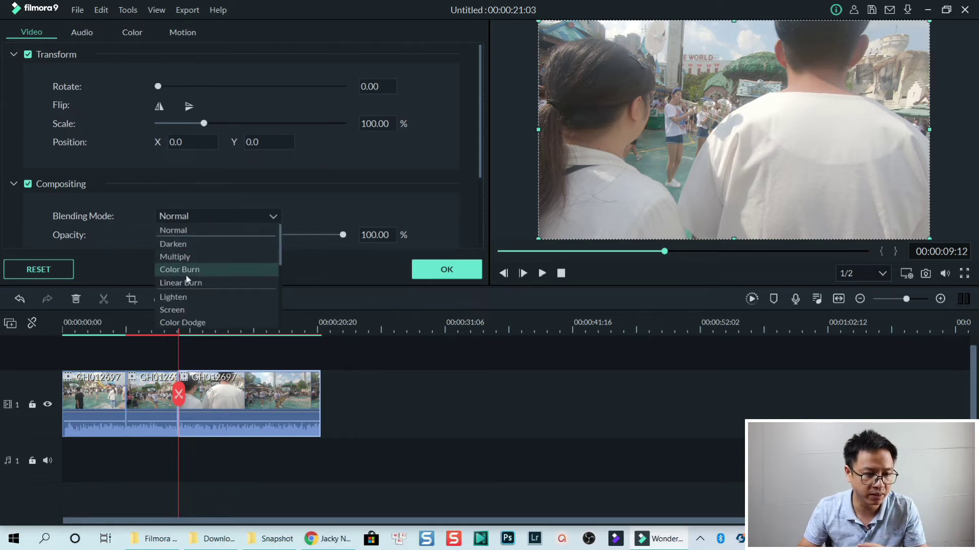
left_click(304, 197)
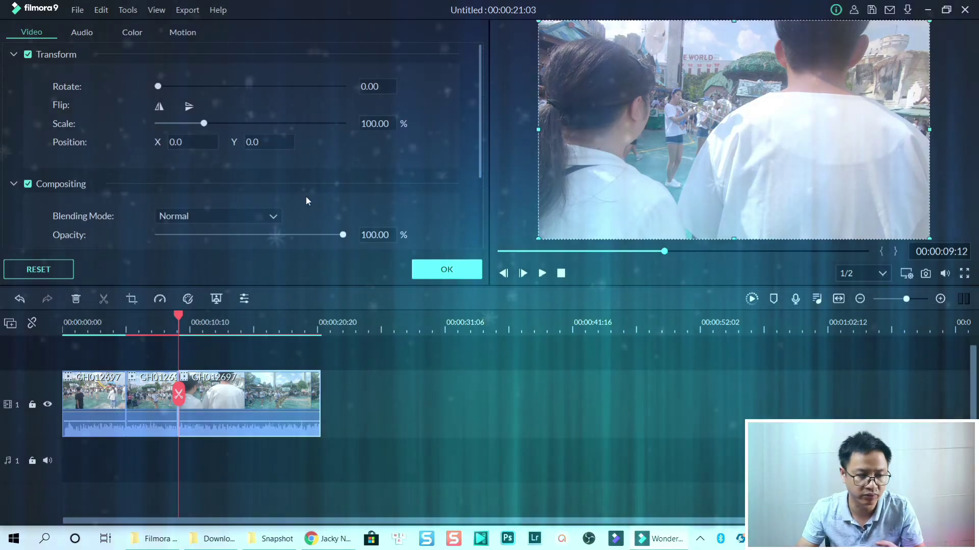
left_click_drag(342, 235, 296, 235)
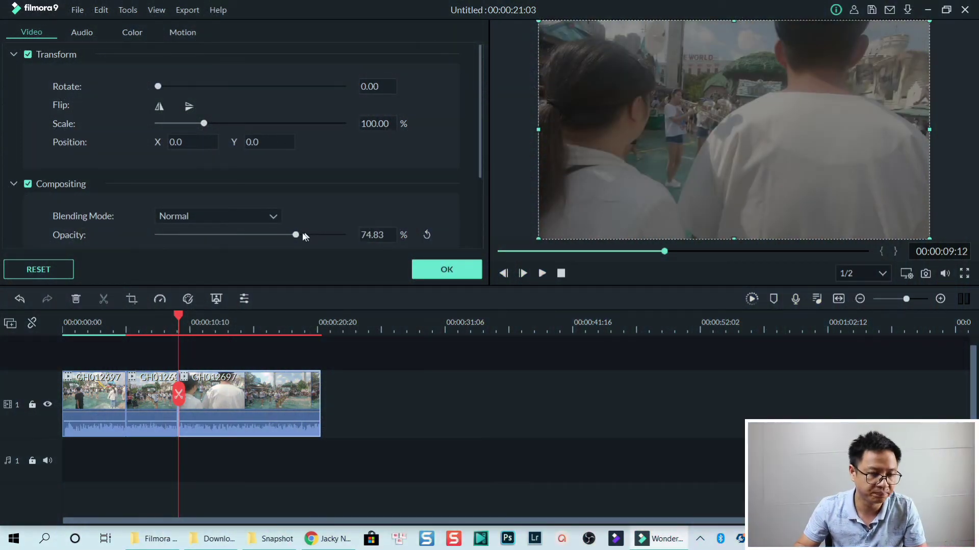
left_click(426, 234)
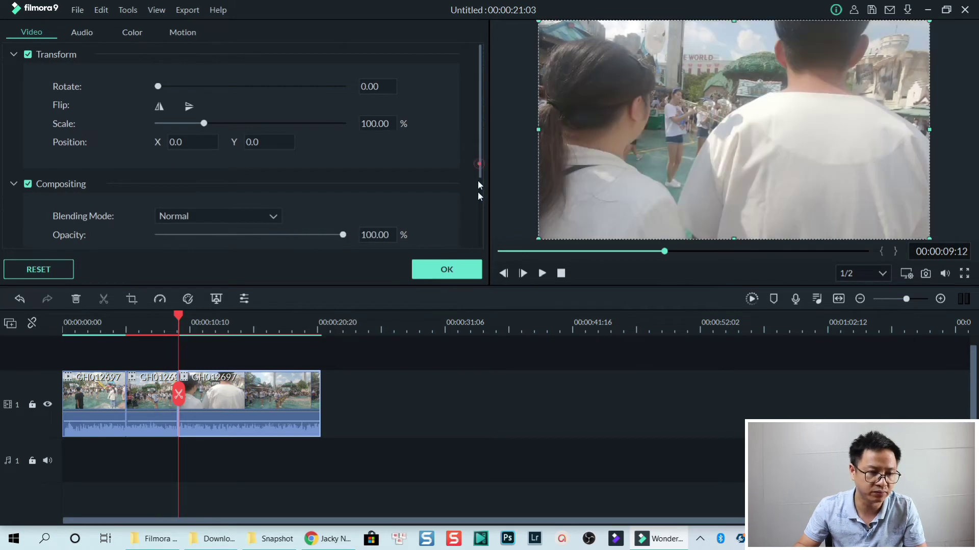
Enable stabilization for the last segment and display its smooth level and edge processing options.
scroll(478, 180, "down", 3)
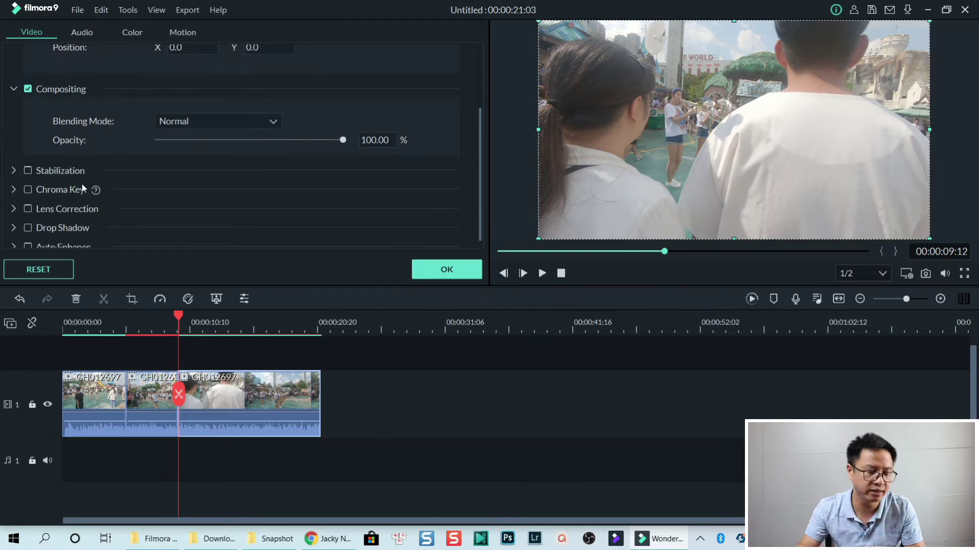
left_click(35, 171)
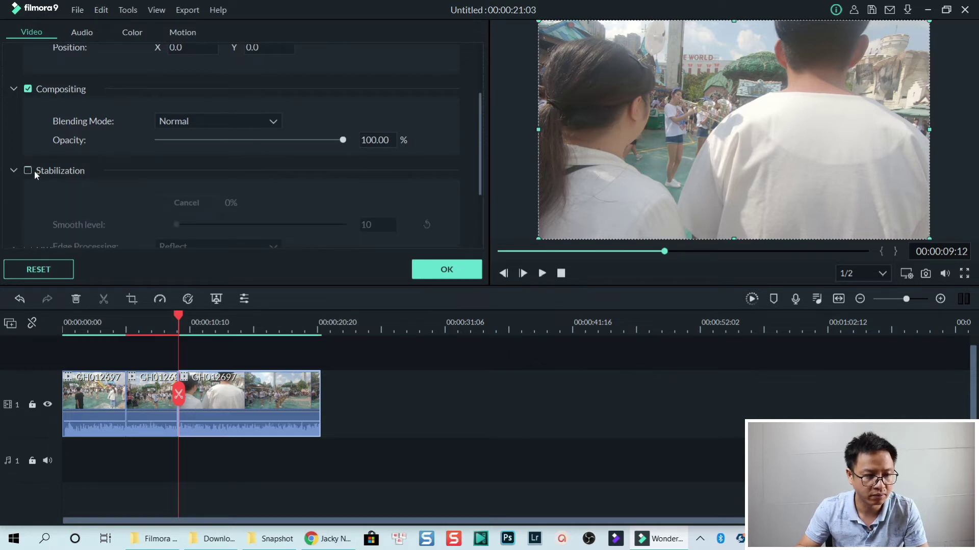
left_click(28, 171)
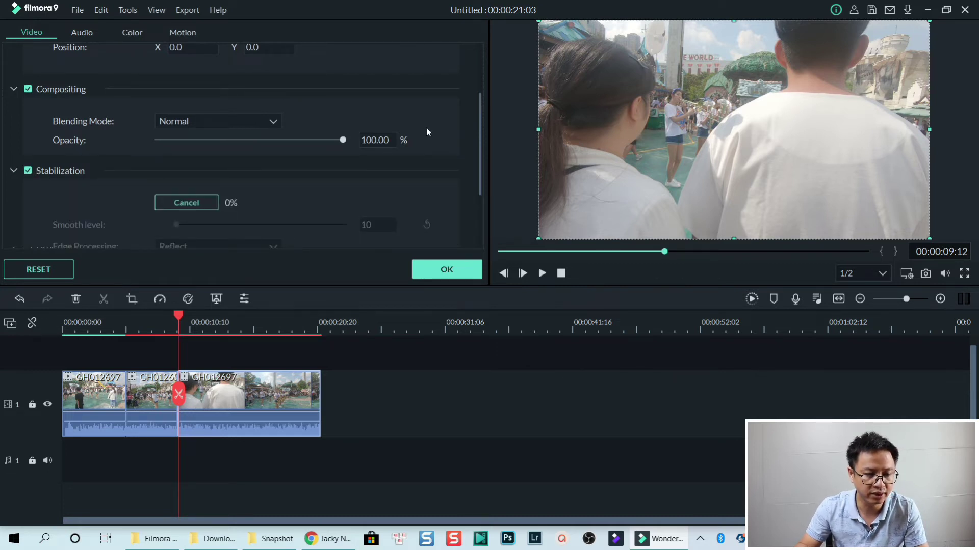
left_click_drag(479, 125, 478, 157)
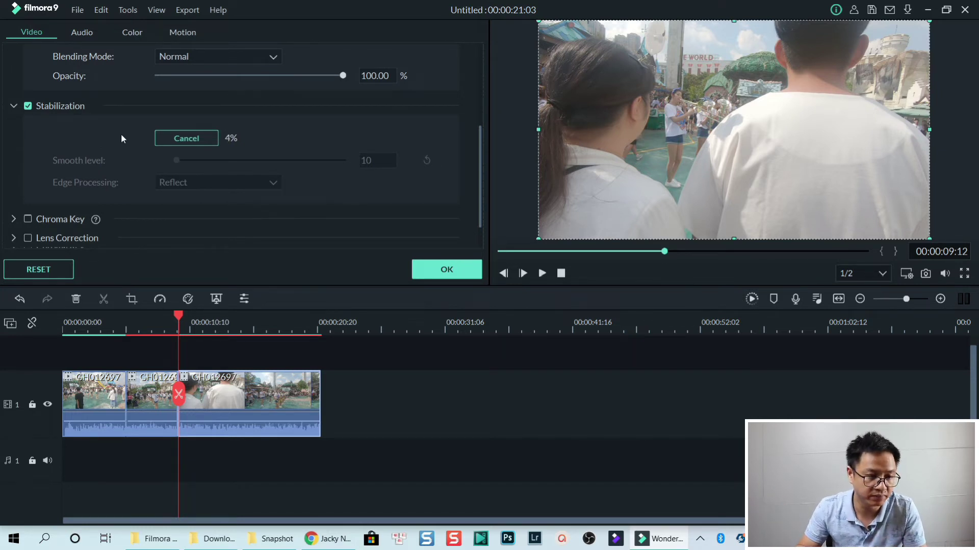
Cancel the stabilization analysis, enable Chroma Key for the last segment and close its properties.
left_click(193, 141)
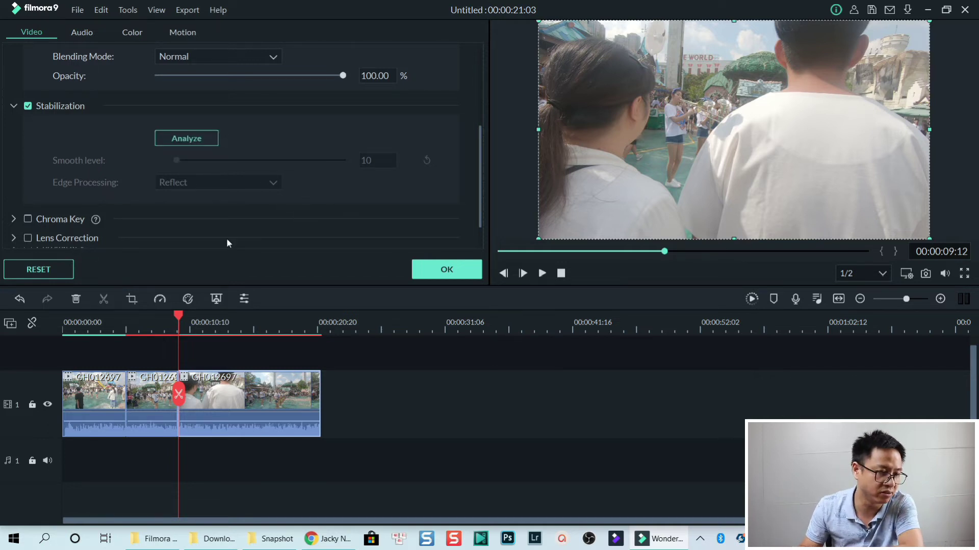
left_click(29, 219)
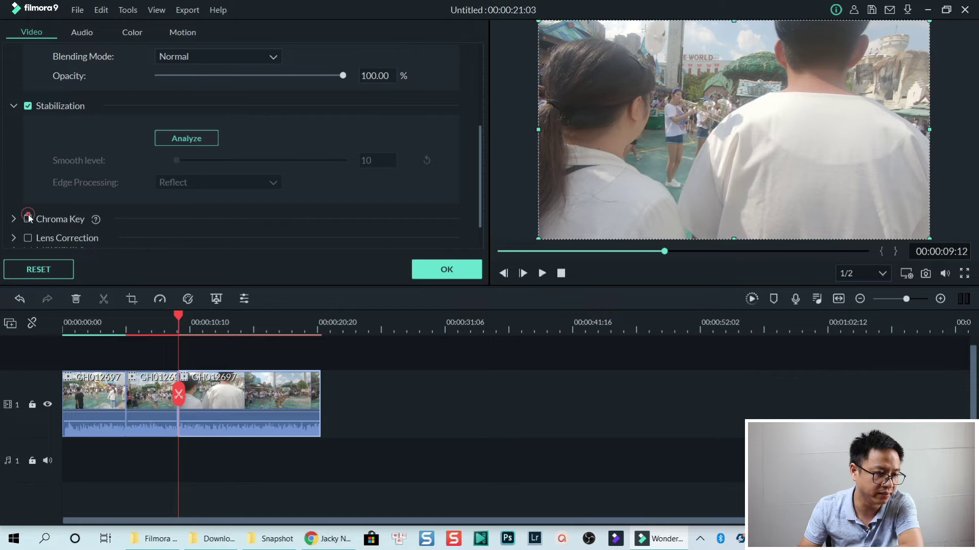
scroll(257, 208, "down", 4)
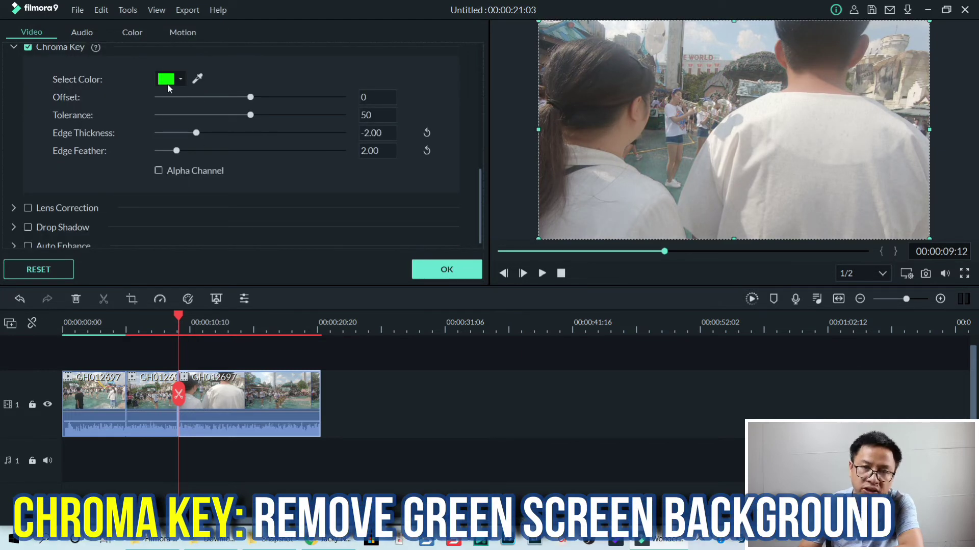
left_click(432, 270)
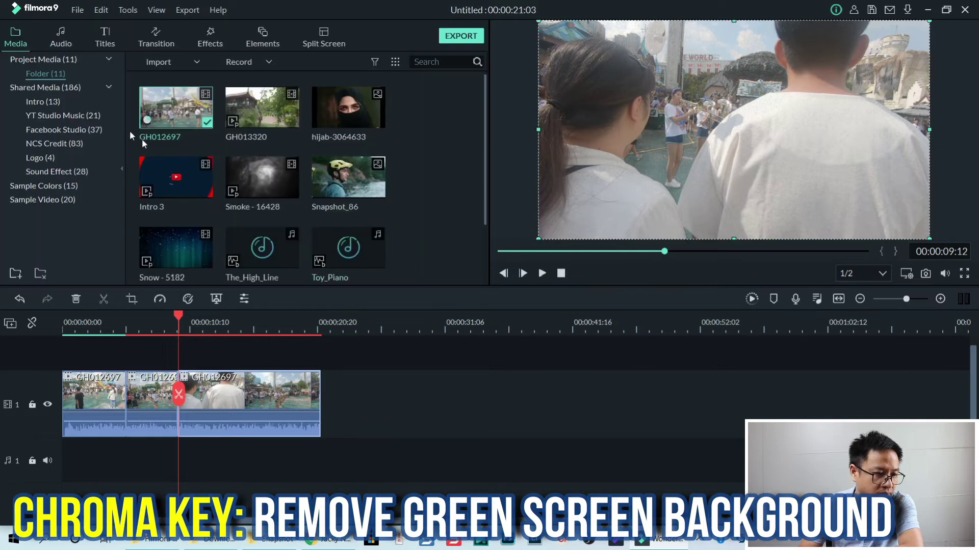
Append the green-screen YouTube animation from the shared Intro folder after the last segment and preview it at about 00:00:23:03.
left_click(42, 103)
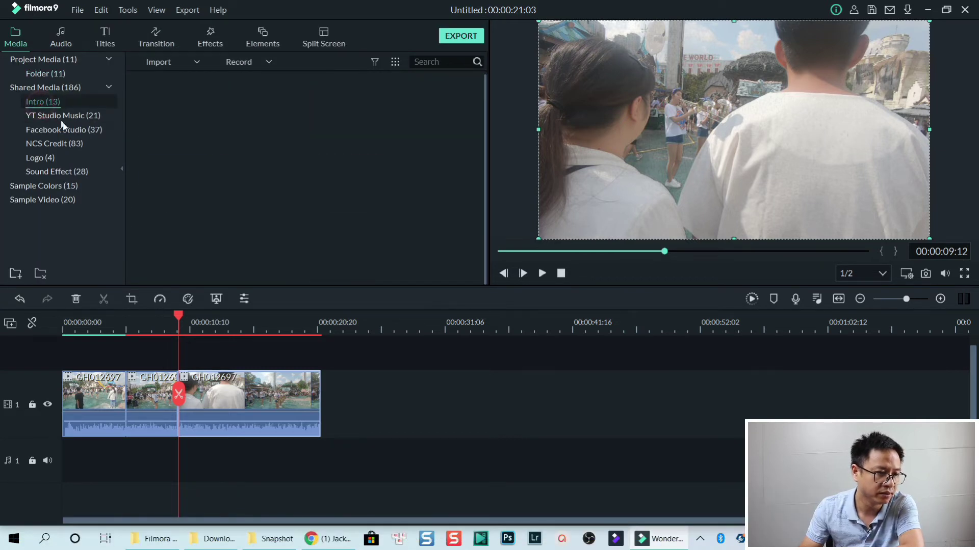
scroll(270, 173, "down", 3)
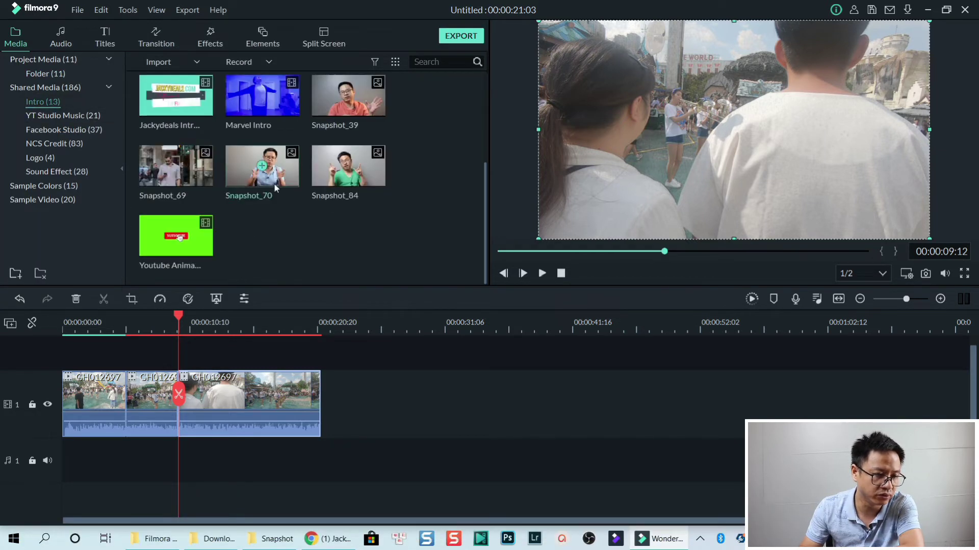
left_click_drag(212, 252, 332, 403)
left_click(346, 325)
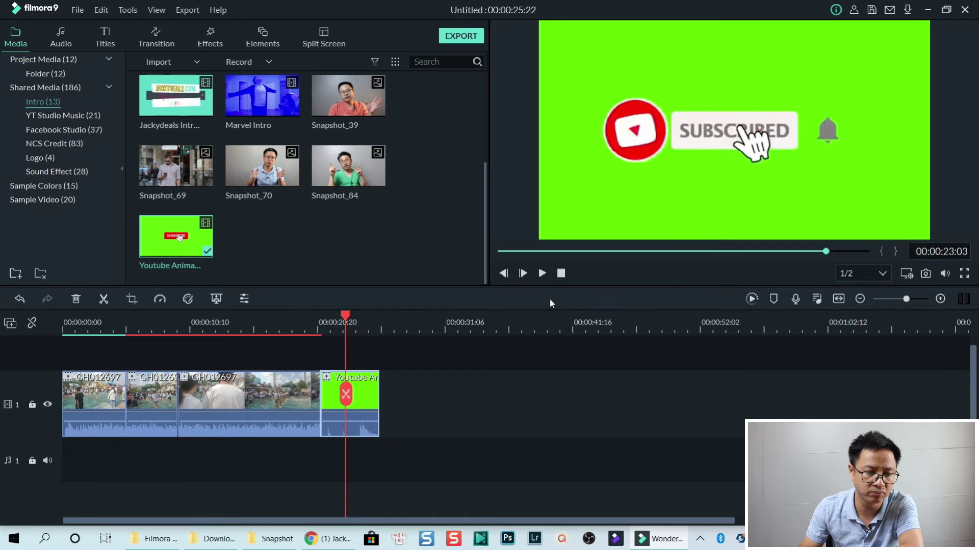
Enable Chroma Key on the green-screen YouTube animation clip to remove its green background.
double_click(362, 394)
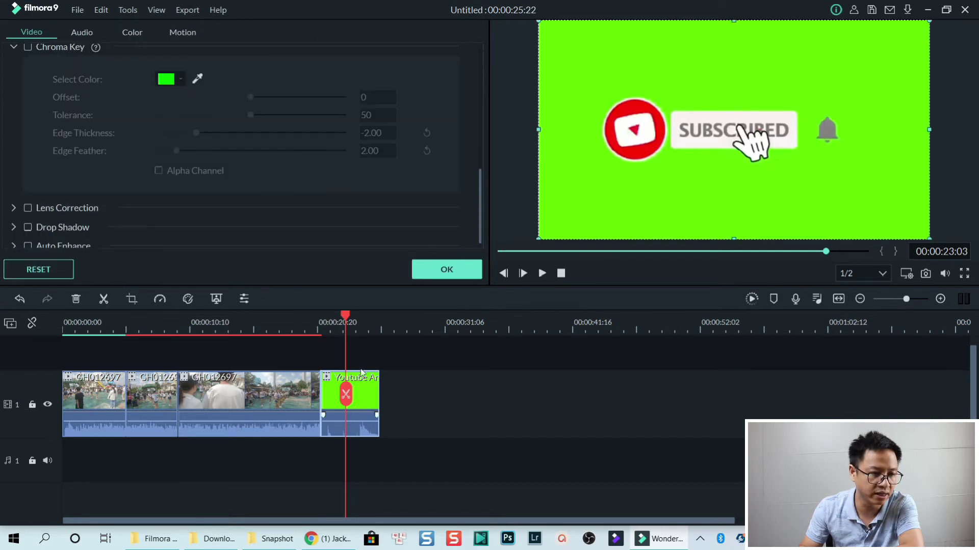
left_click(28, 47)
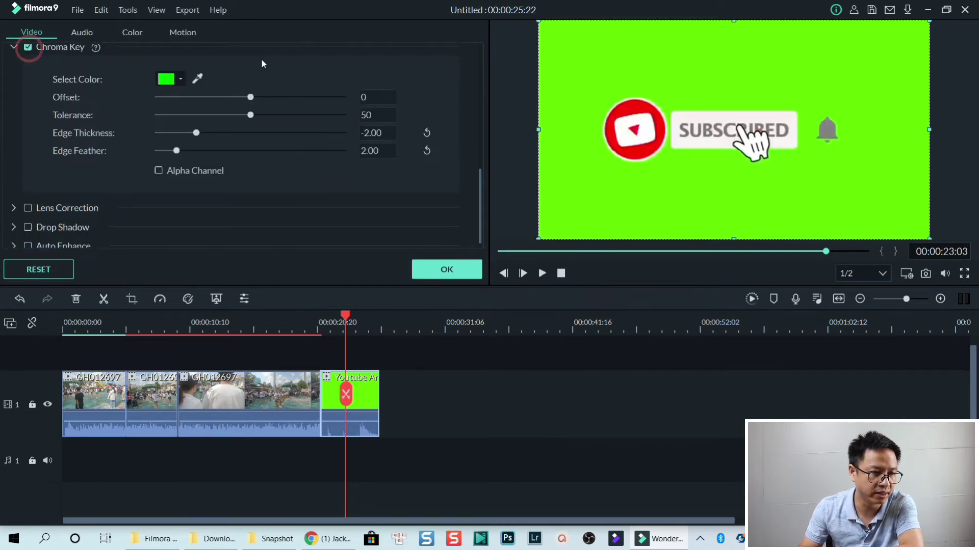
scroll(313, 102, "up", 2)
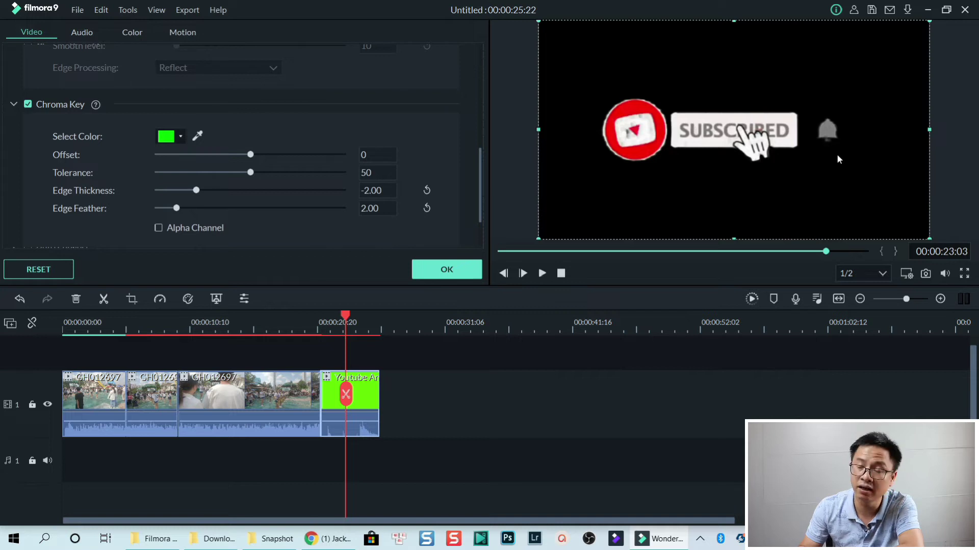
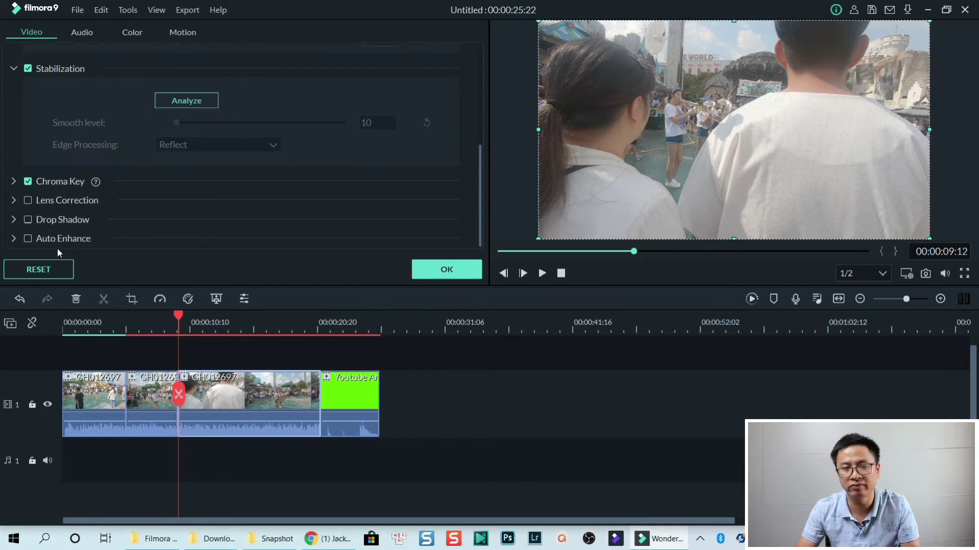
Review the last GH012697 segment's audio settings, and try lowering its pitch before resetting it.
left_click(84, 30)
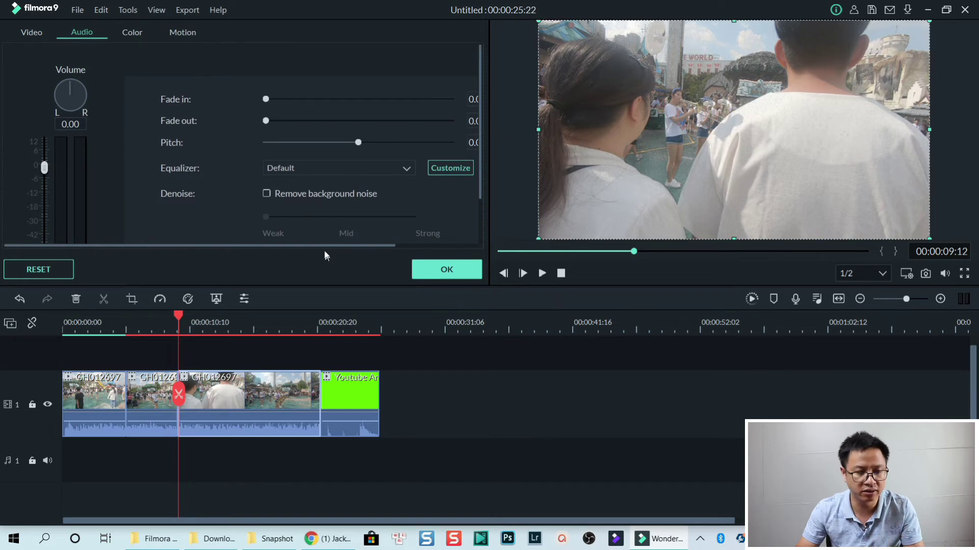
left_click_drag(322, 245, 357, 243)
scroll(299, 218, "down", 1)
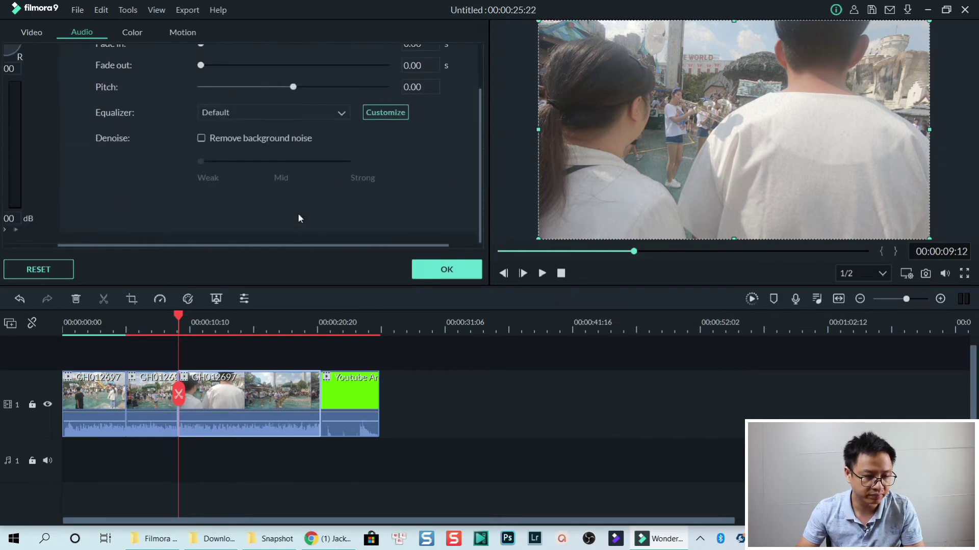
scroll(251, 90, "up", 1)
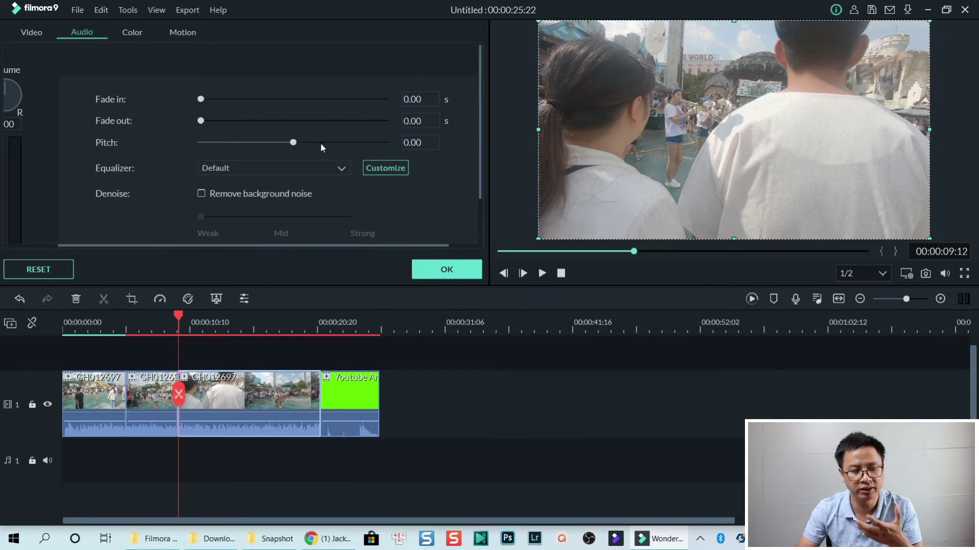
left_click_drag(293, 145, 250, 143)
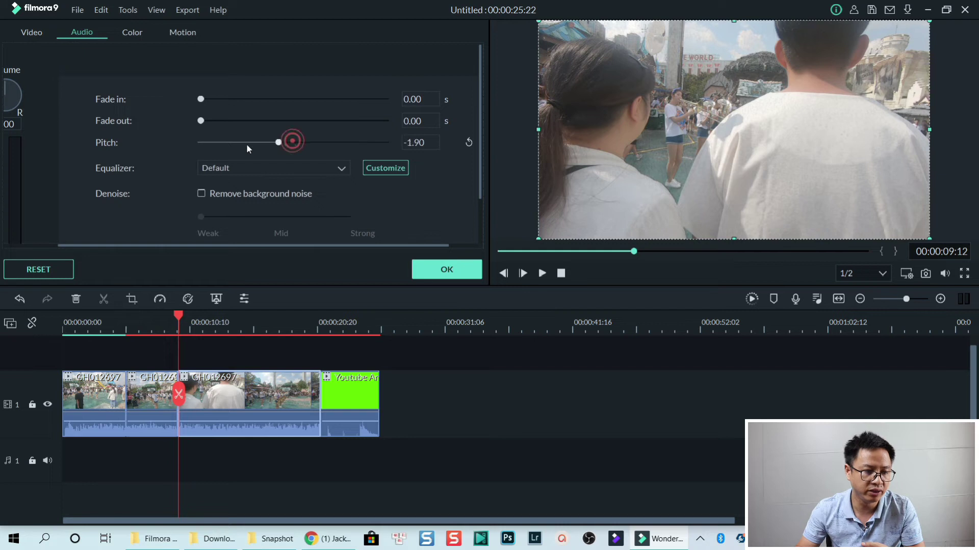
left_click(293, 145)
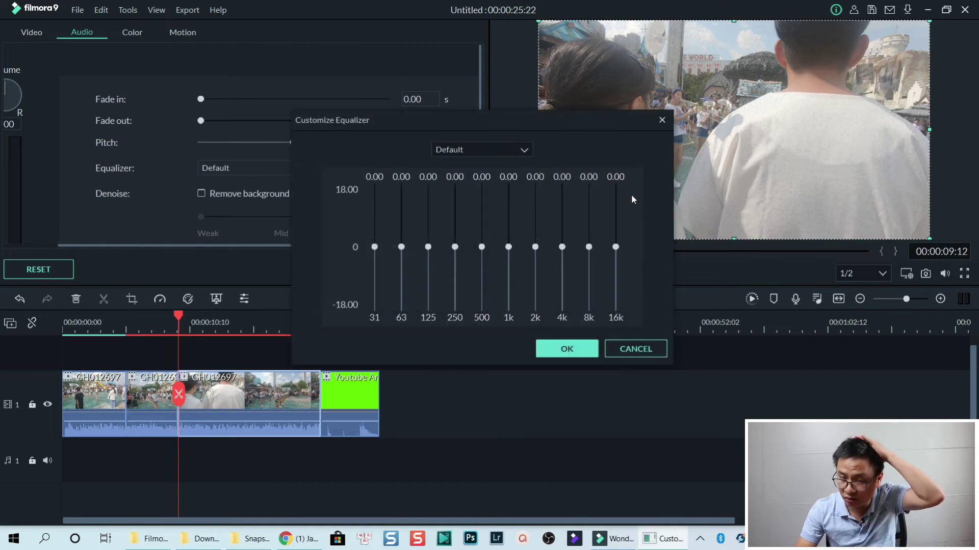
Try a custom equalizer curve lowering 31, 63, 4k and 8k and raising 250 and 500, and discard it.
left_click_drag(374, 247, 481, 226)
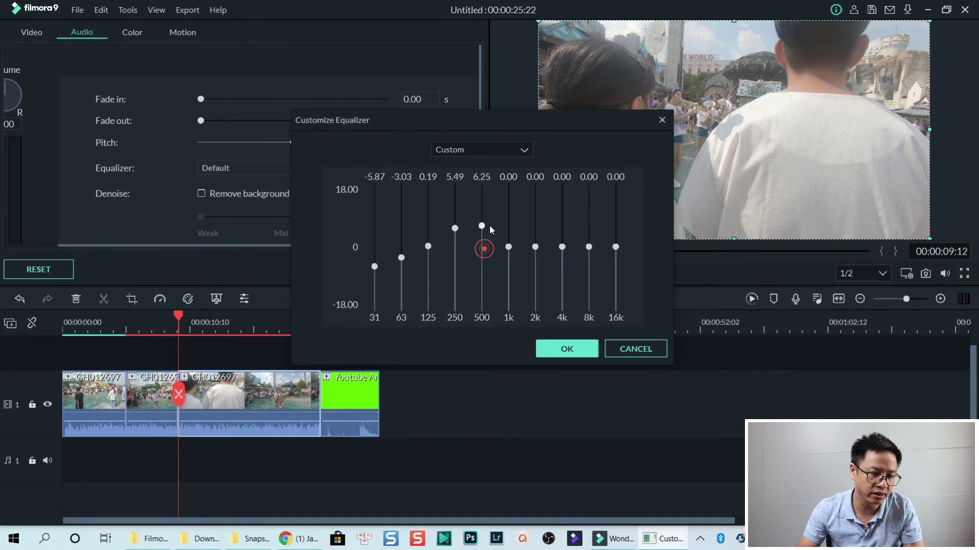
left_click_drag(561, 246, 592, 268)
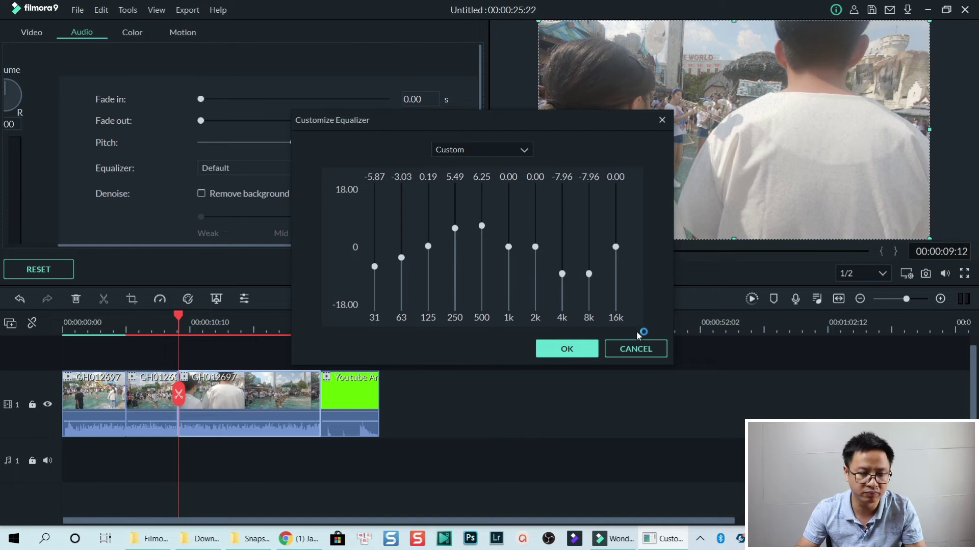
left_click(634, 348)
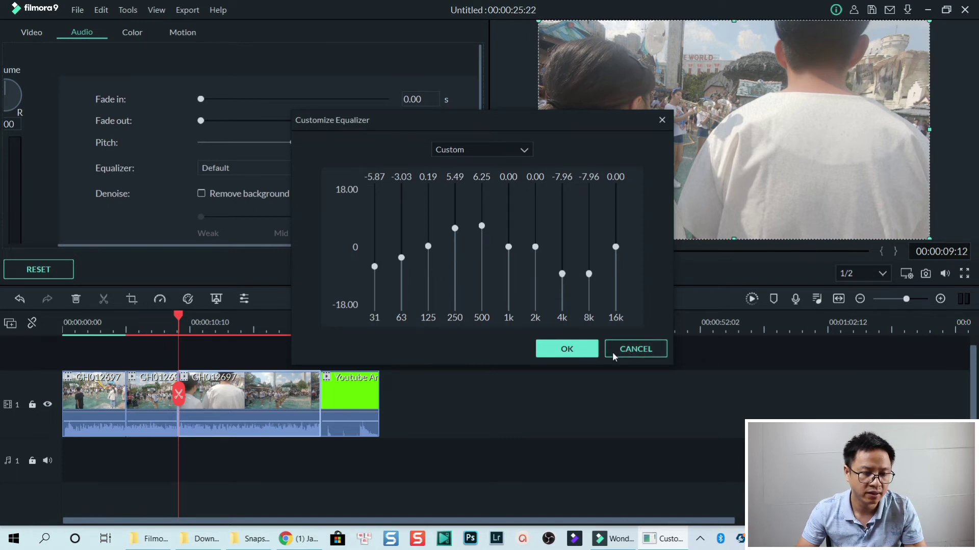
left_click(614, 350)
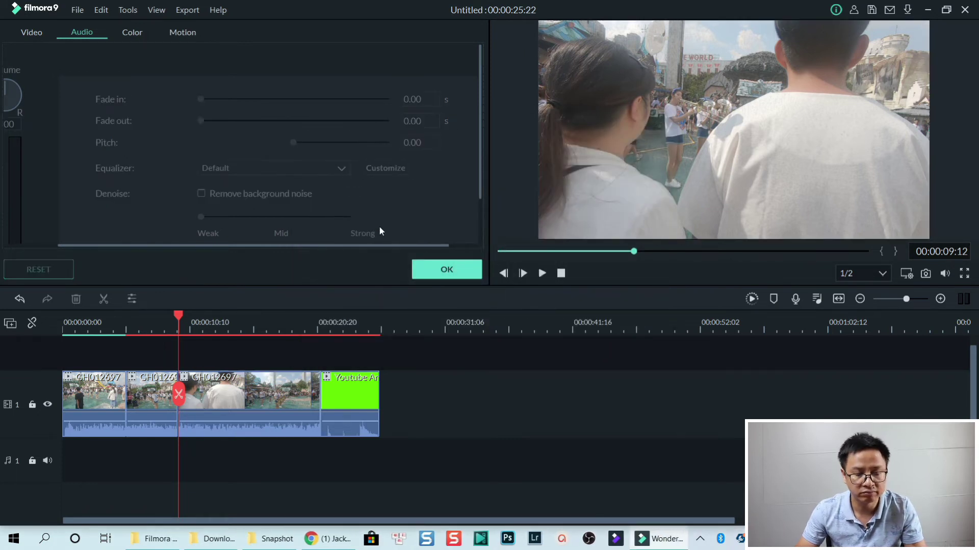
Reselect the last GH012697 segment and widen the audio settings area to reveal its volume keyframe controls.
left_click(238, 392)
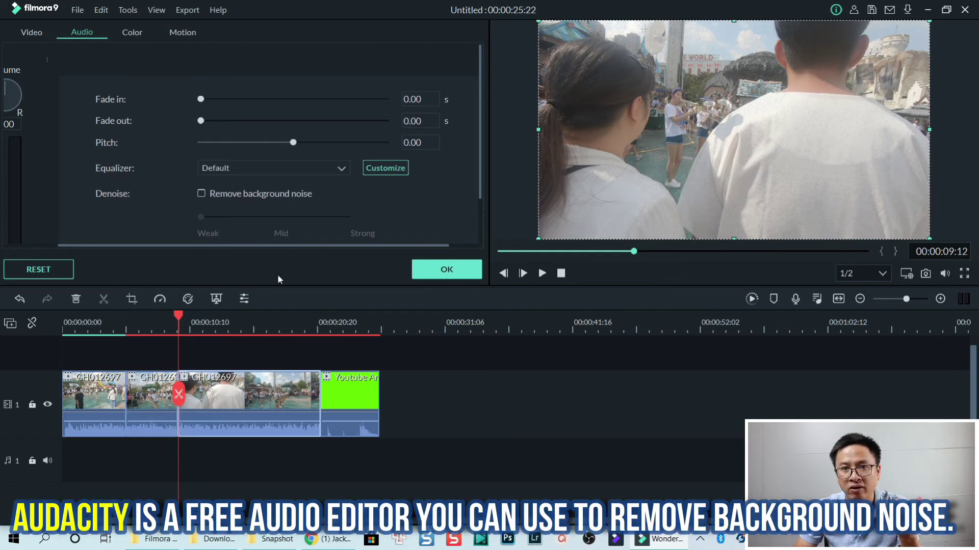
scroll(393, 202, "down", 2)
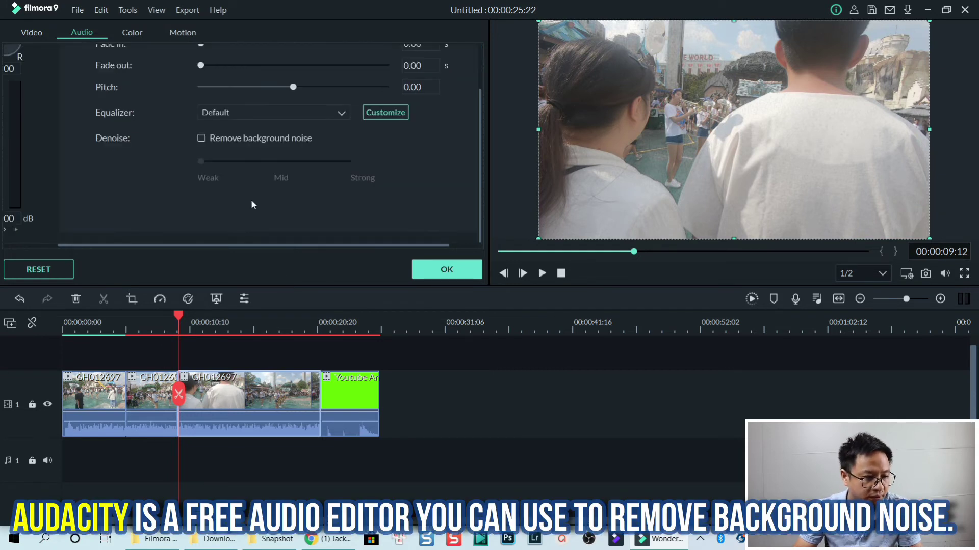
left_click(312, 245)
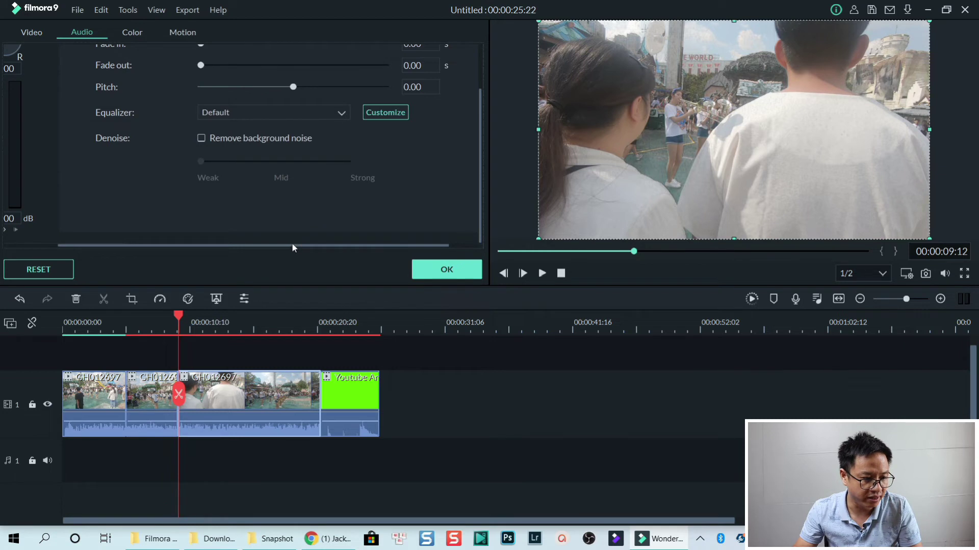
left_click(292, 245)
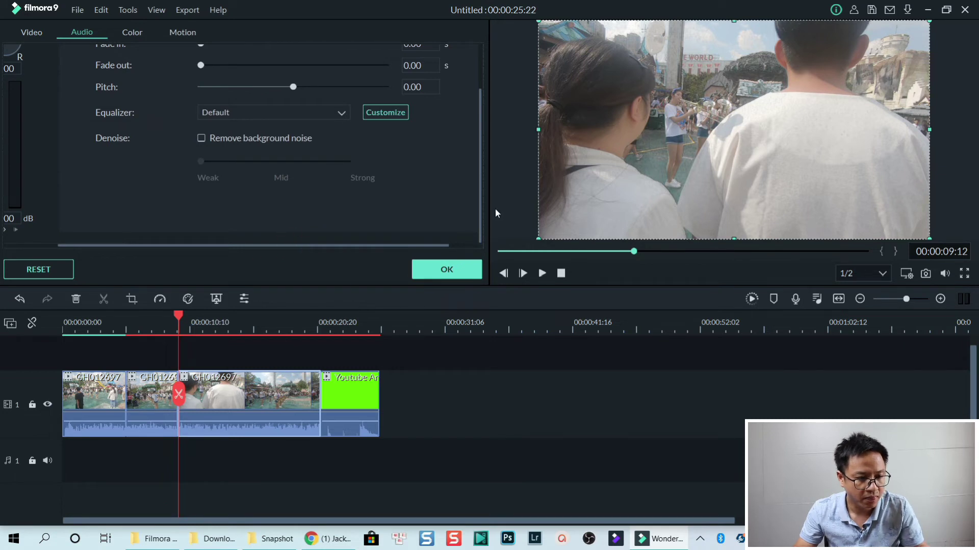
left_click_drag(490, 180, 548, 176)
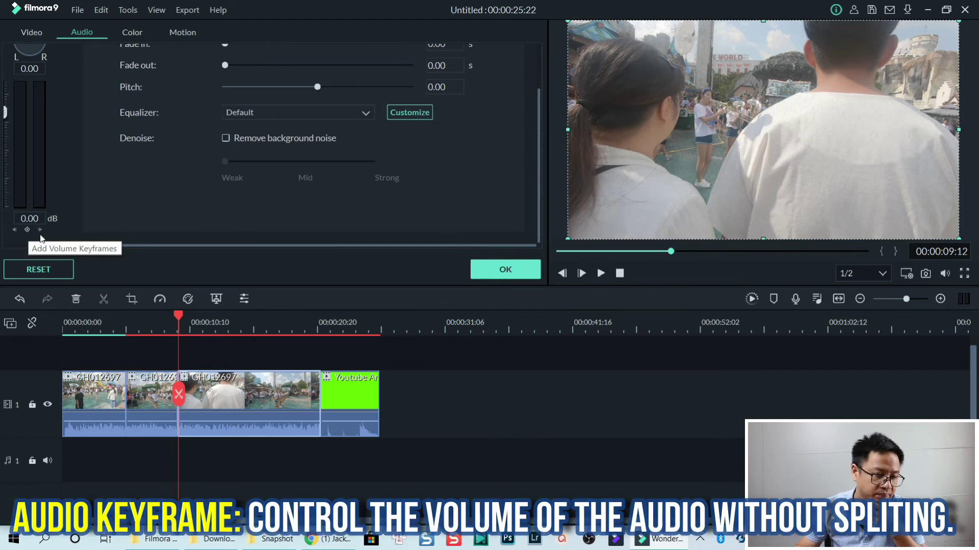
Add four volume keyframes to the last GH012697 segment at about 00:00:10:20, 00:00:12:18, 00:00:18:10 and 00:00:19:14.
left_click_drag(180, 322, 157, 326)
left_click(195, 322)
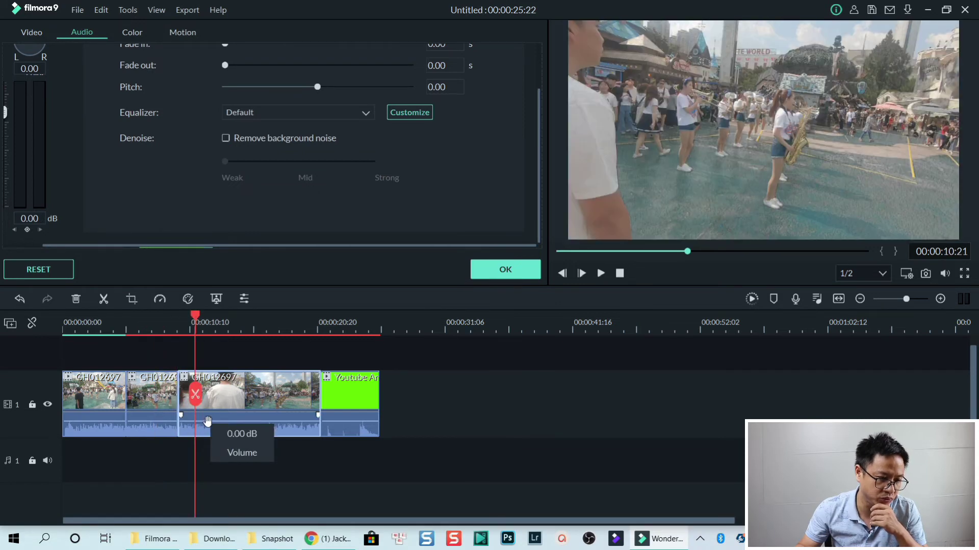
left_click(27, 229)
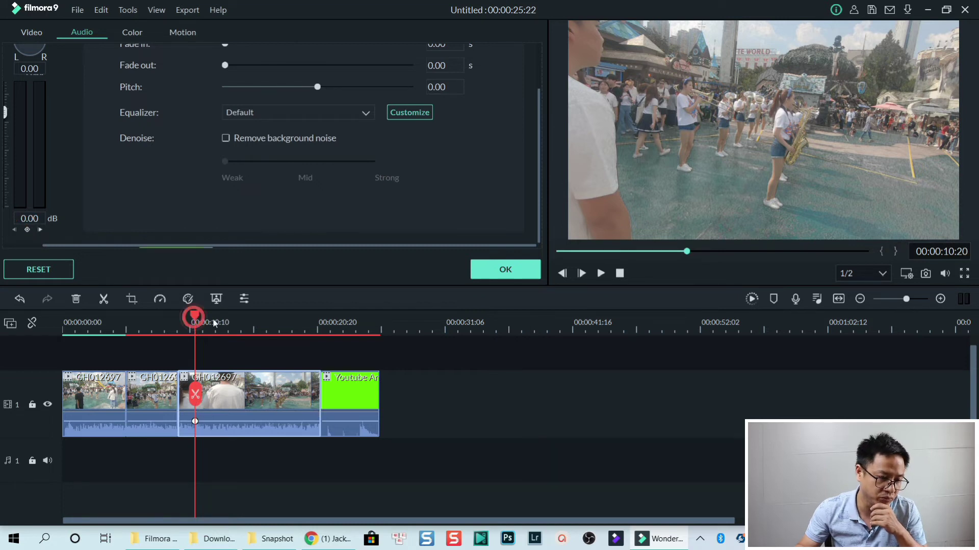
left_click_drag(195, 317, 219, 323)
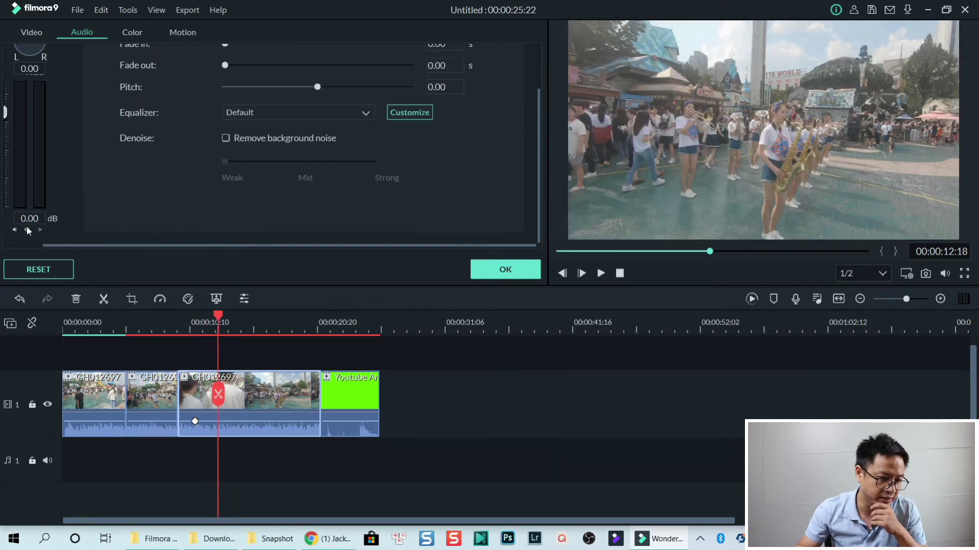
left_click(27, 230)
left_click_drag(219, 323, 289, 329)
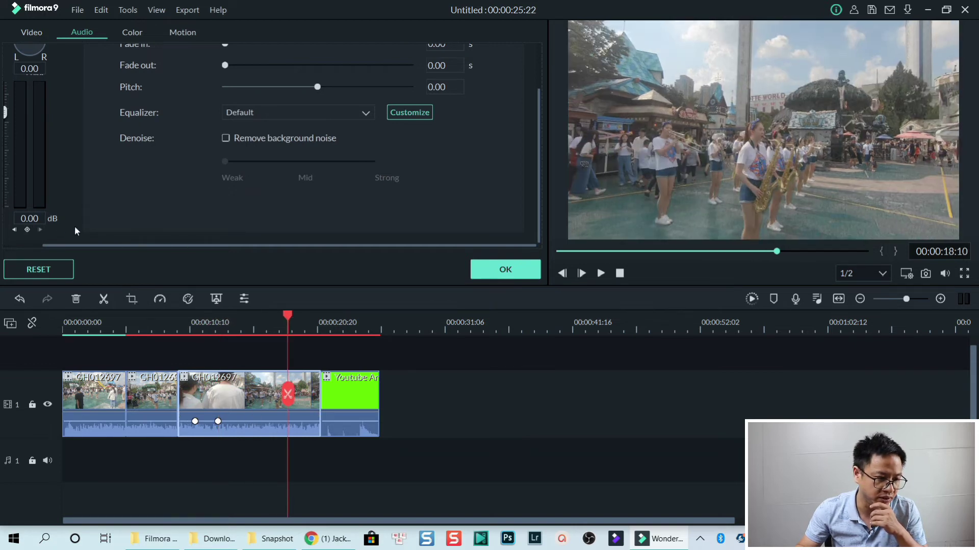
left_click(28, 229)
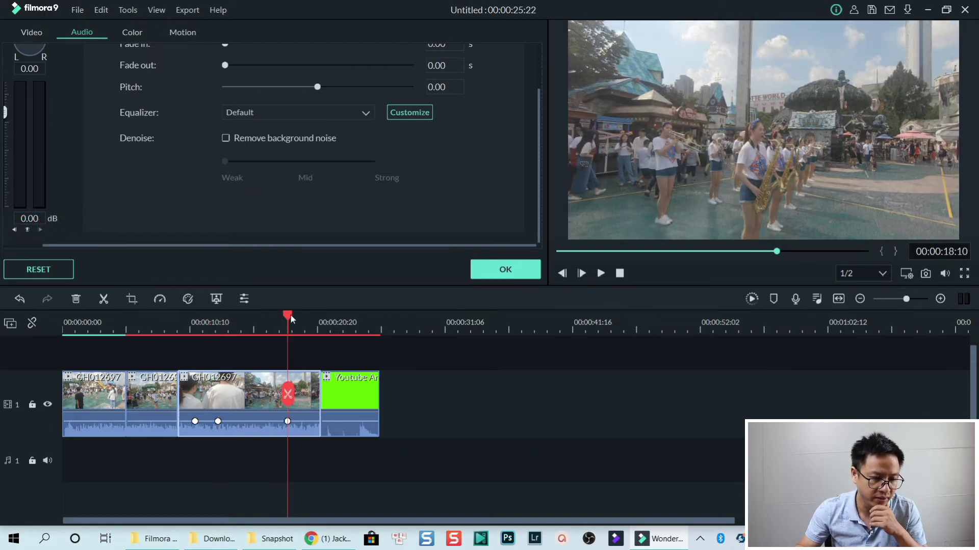
left_click_drag(289, 315, 302, 314)
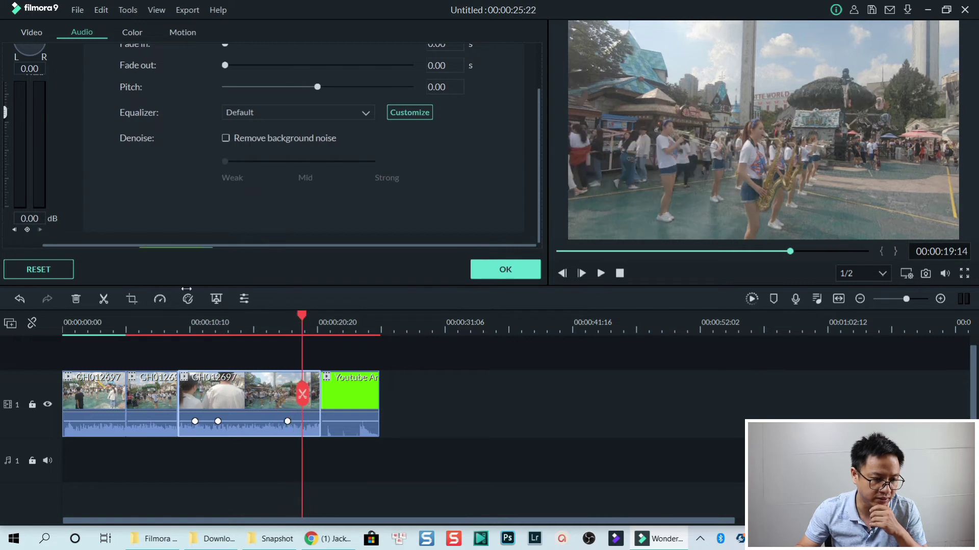
left_click(28, 229)
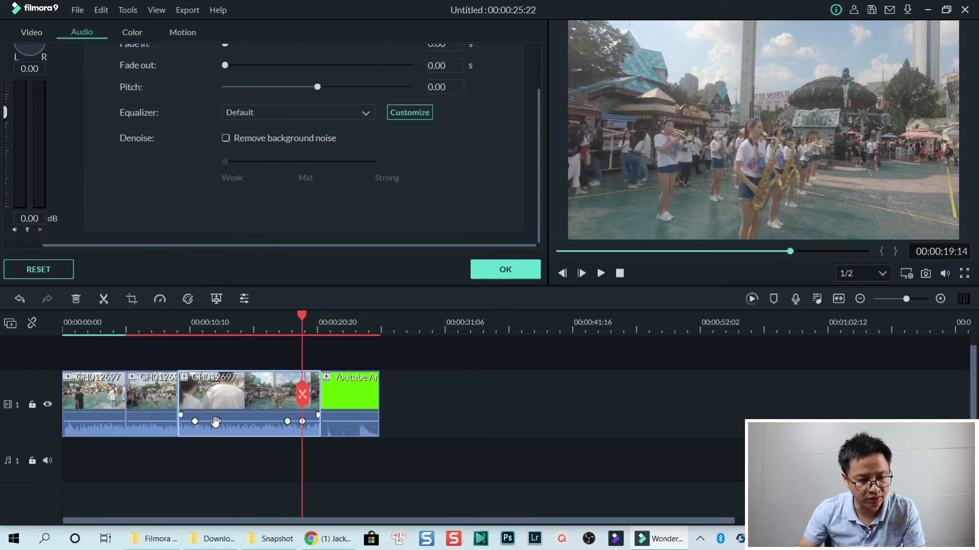
Nudge the second volume keyframe on the last GH012697 segment's audio and apply the audio changes.
mouse_move(216, 422)
left_mouse_down()
mouse_move(219, 430)
mouse_move(217, 419)
mouse_move(234, 419)
mouse_move(218, 422)
left_mouse_up()
left_click(328, 406)
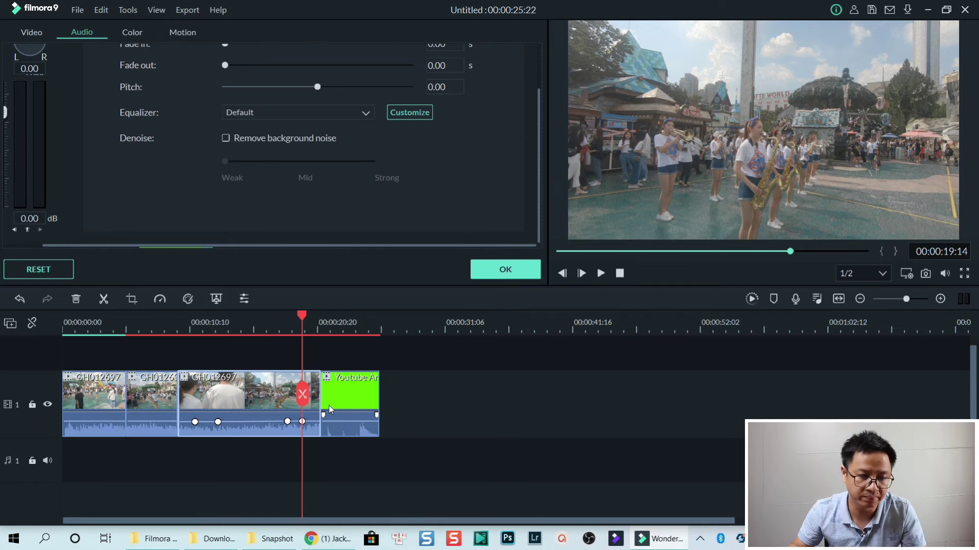
left_click(500, 270)
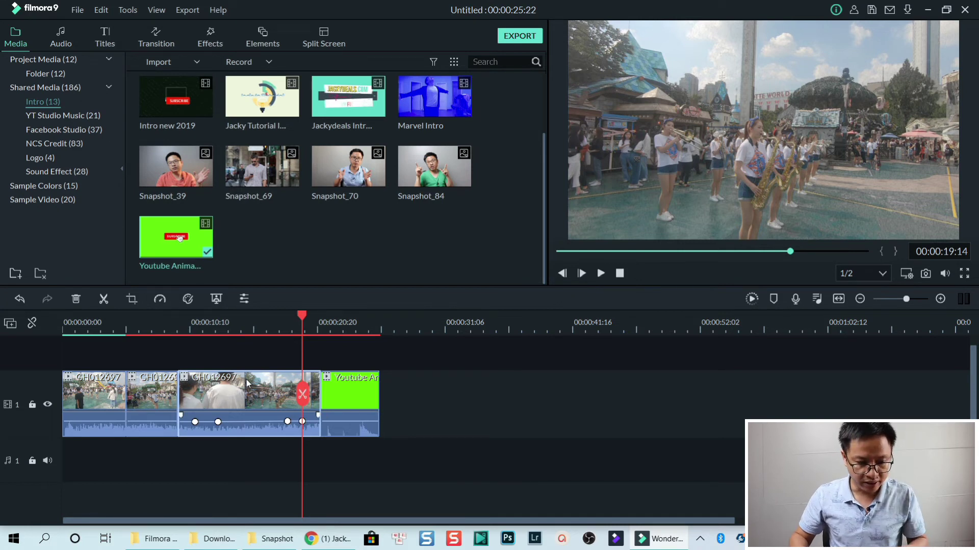
Add the A_Dusty_Road track from YT Studio Music to audio track 1 and trim its end to match the video's end.
left_click(54, 114)
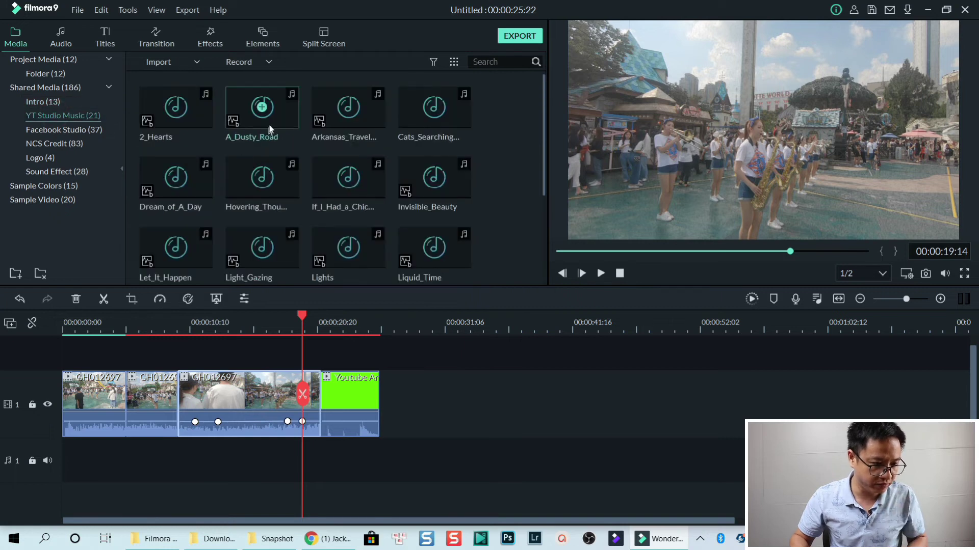
left_click_drag(265, 120, 87, 461)
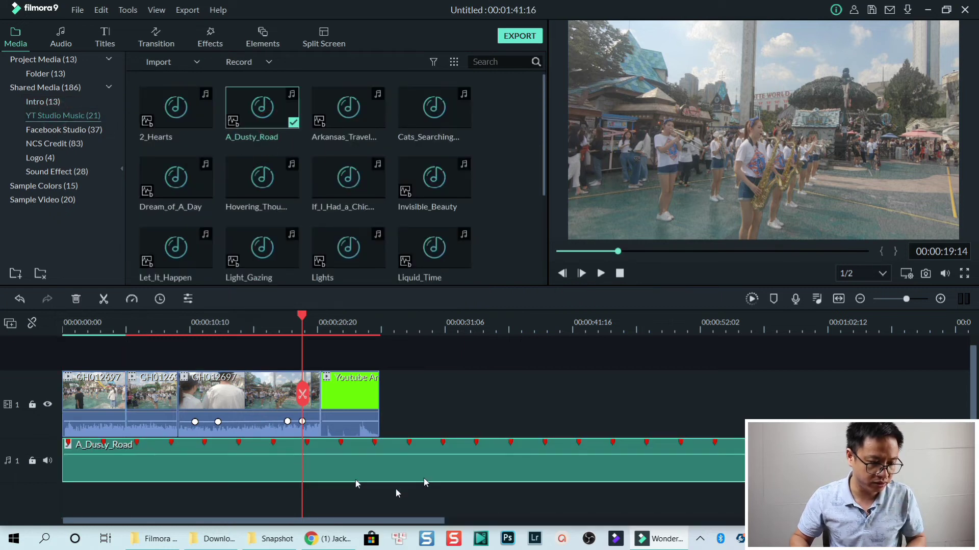
left_click(838, 299)
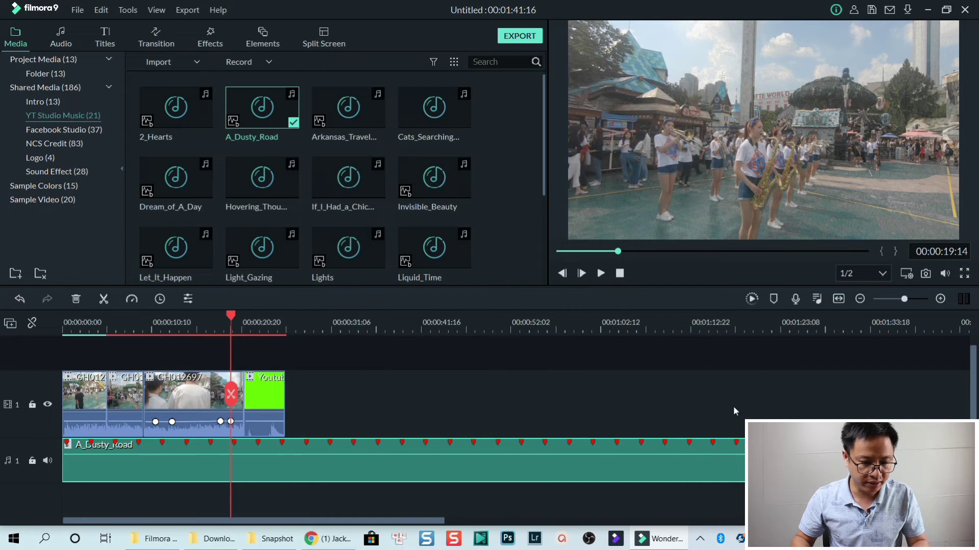
left_click_drag(940, 455, 286, 454)
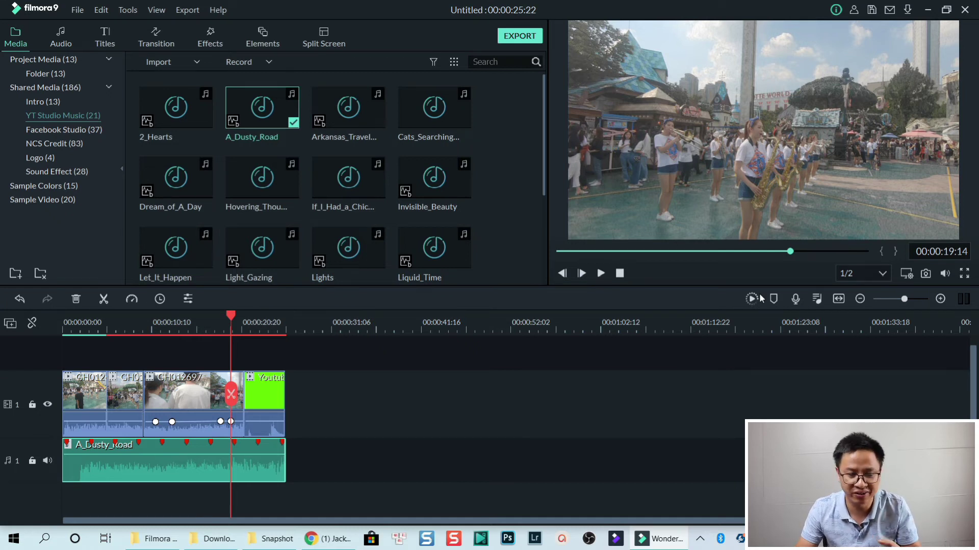
In the Audio Mixer, lower the Master volume to about -17.13 dB, set Audio1's balance to about -18.43, and apply.
left_click(817, 300)
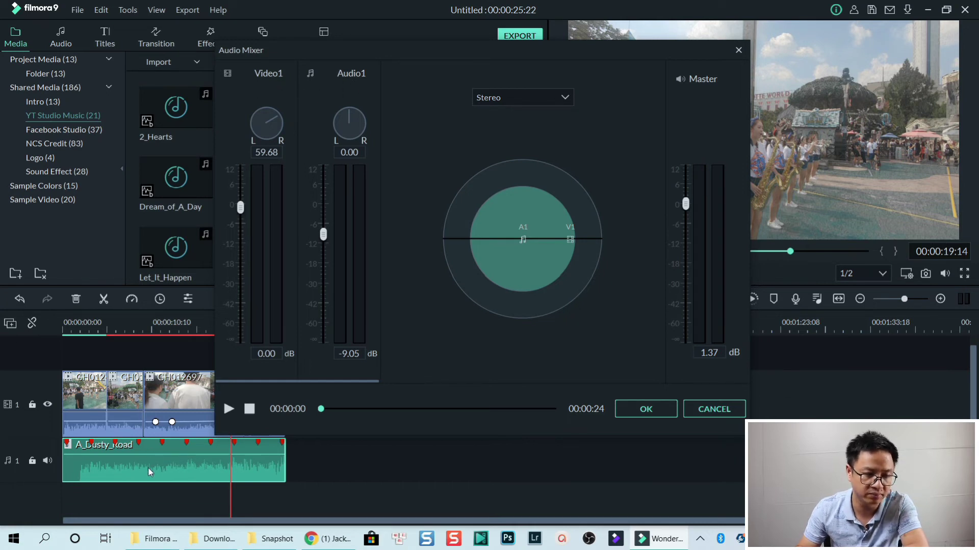
left_click(229, 409)
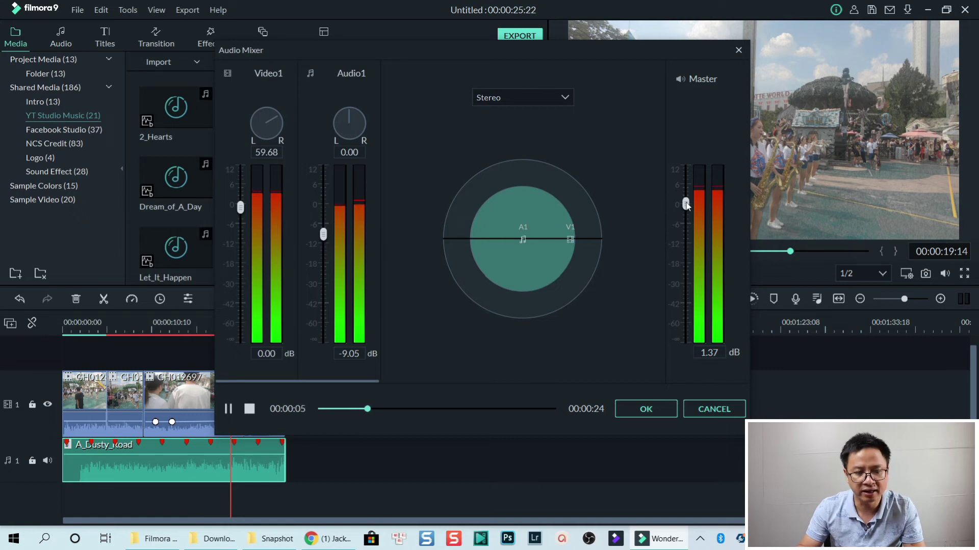
left_click_drag(687, 203, 680, 260)
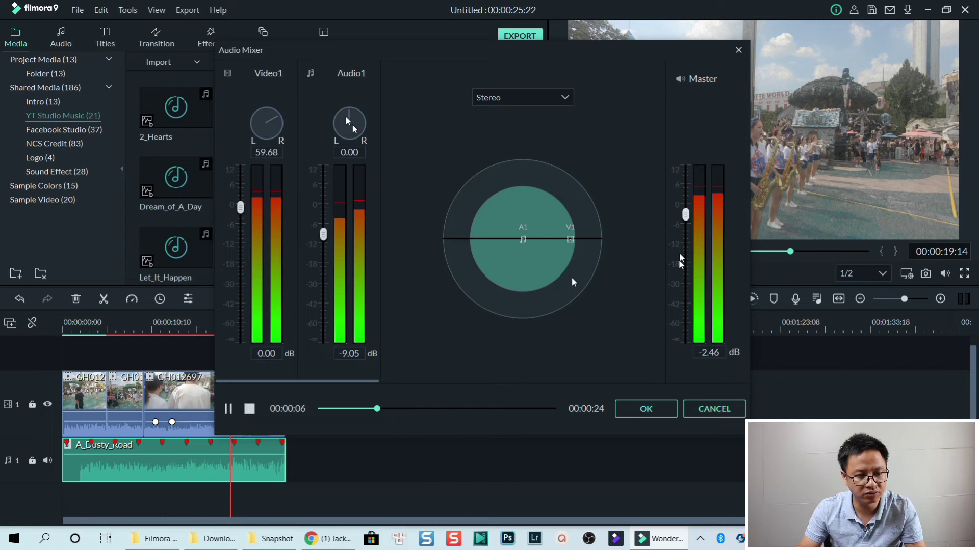
mouse_move(346, 122)
left_mouse_down()
mouse_move(370, 127)
mouse_move(347, 116)
left_mouse_up()
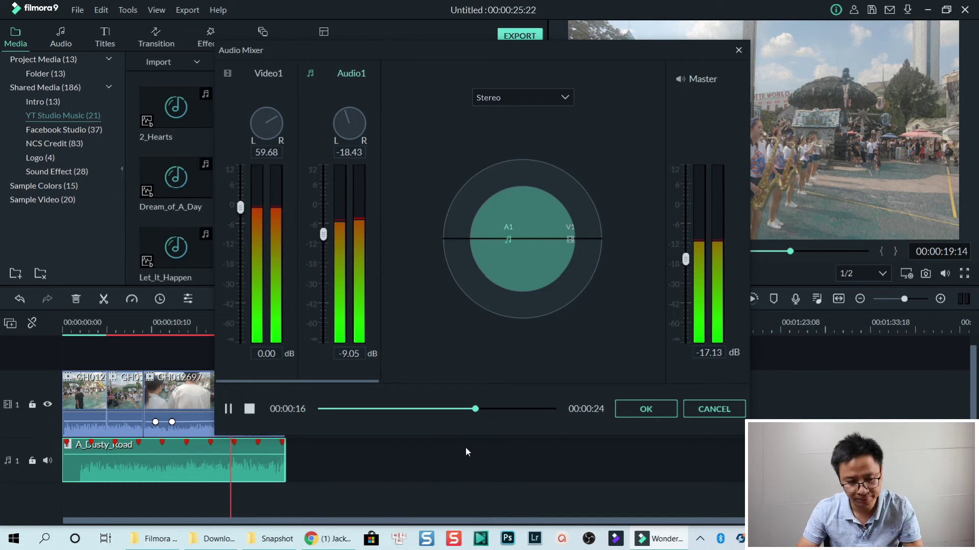
left_click(645, 409)
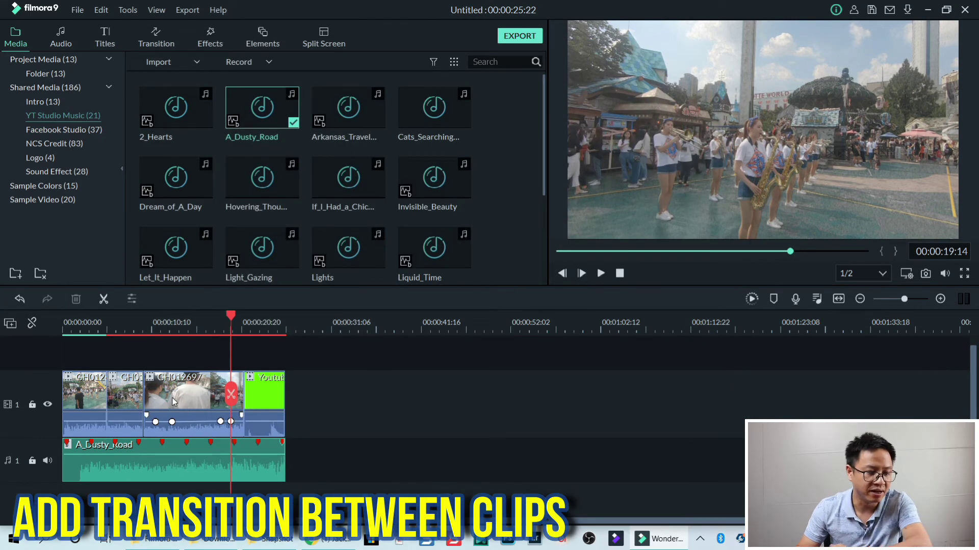
Delete the middle GH012697 segment and close the gaps so the remaining video clips sit end to end.
left_click(135, 410)
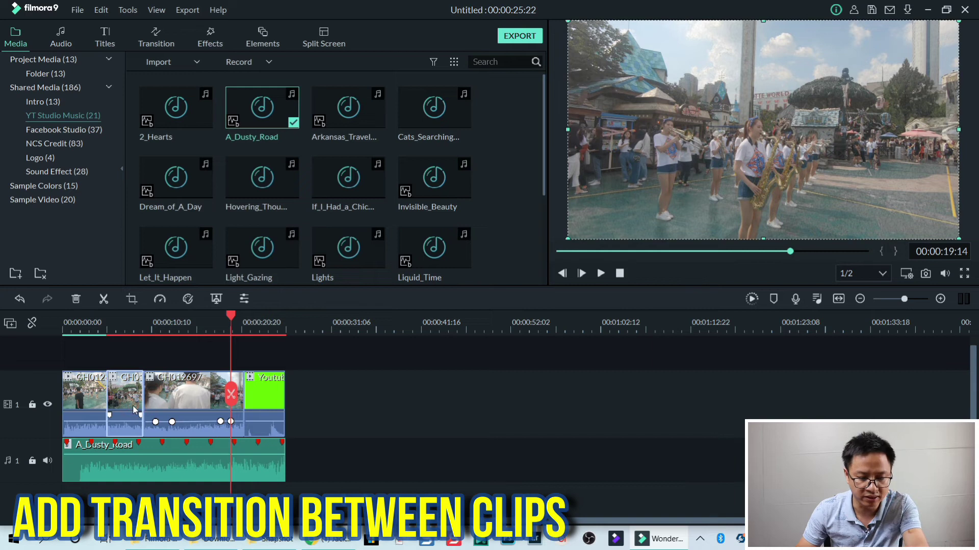
key("Delete")
left_click_drag(181, 399, 144, 405)
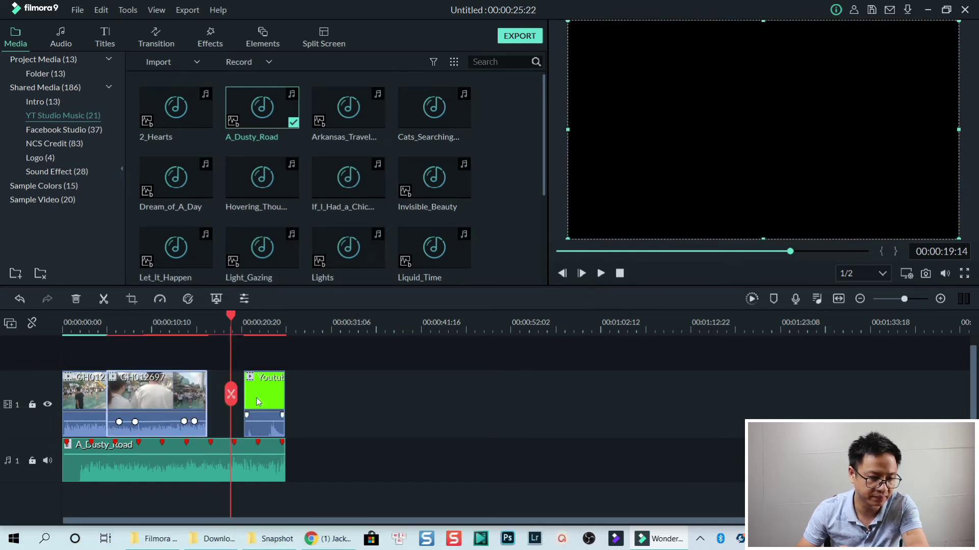
left_click(219, 405)
key("Delete")
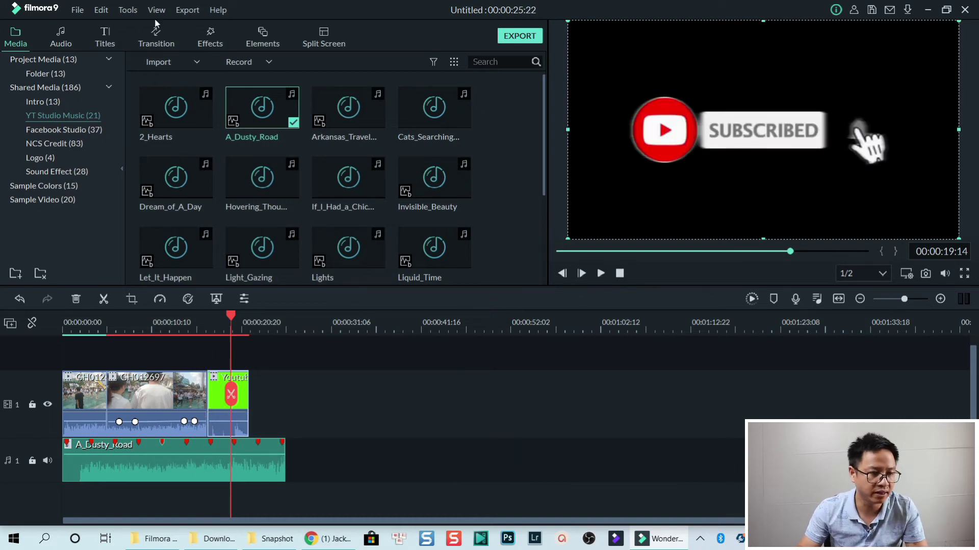
Add the Basic Fade transition between the two GH012697 segments.
left_click(156, 37)
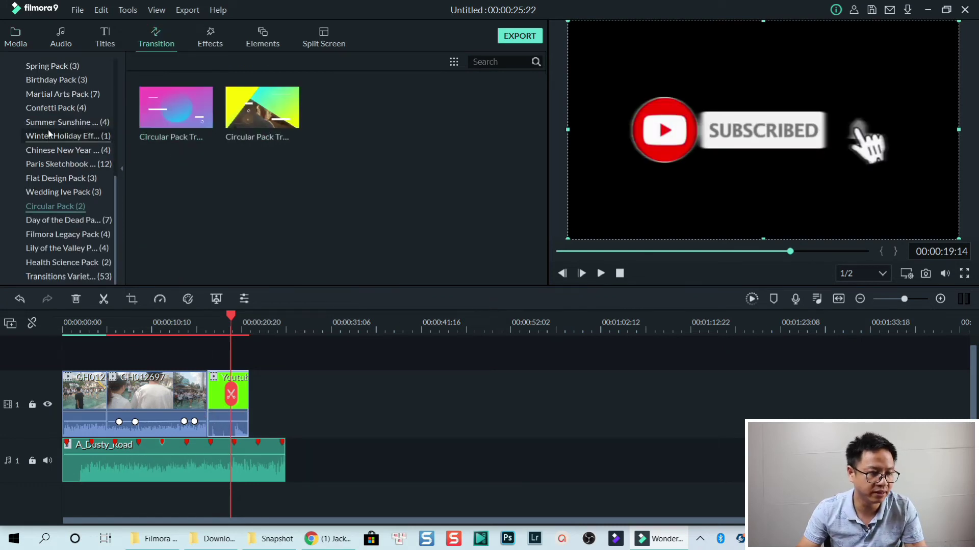
scroll(51, 130, "up", 5)
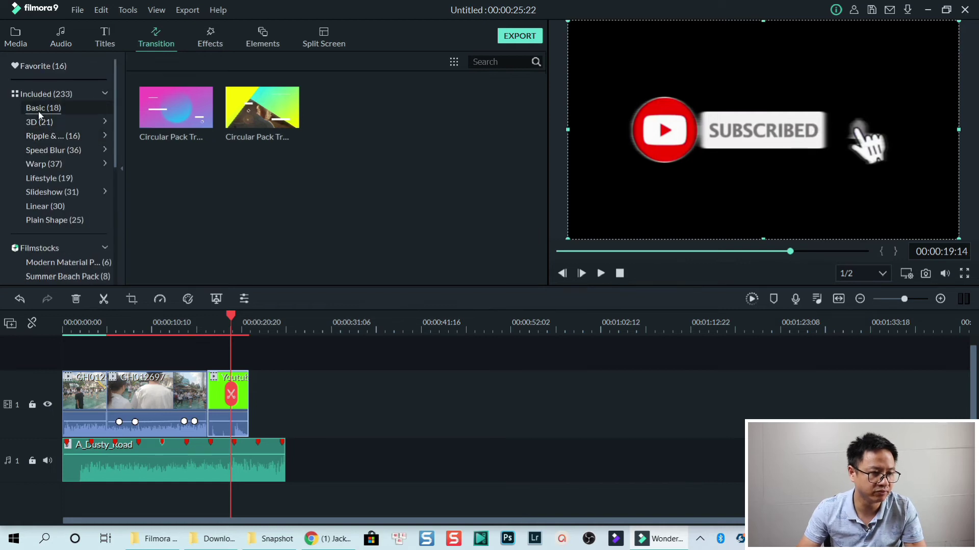
left_click(39, 111)
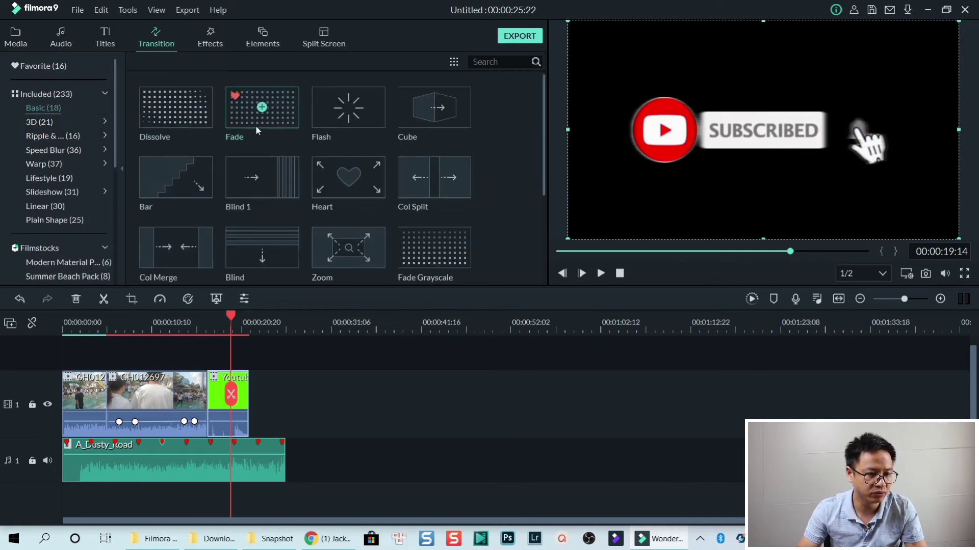
left_click_drag(246, 126, 109, 402)
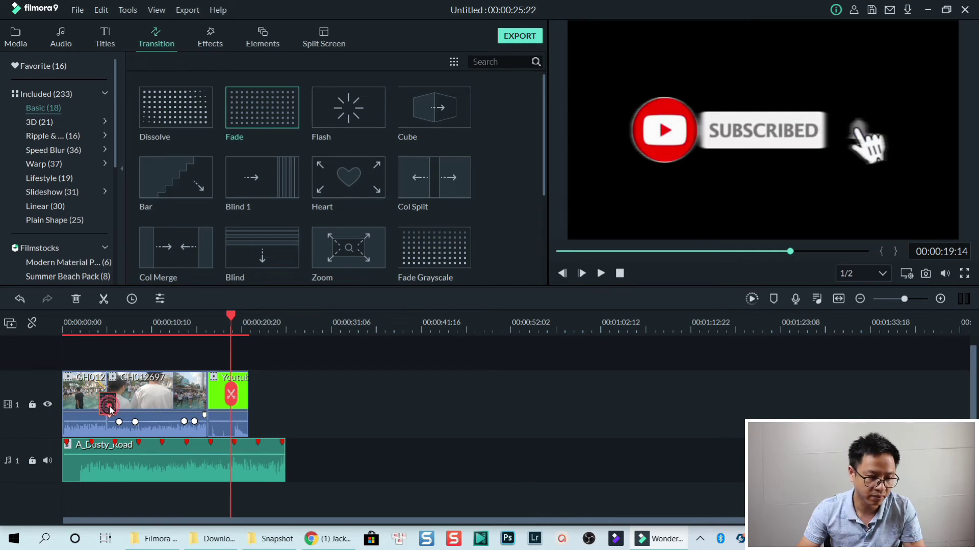
Set the Fade transition's duration to 00:00:01:00.
double_click(110, 411)
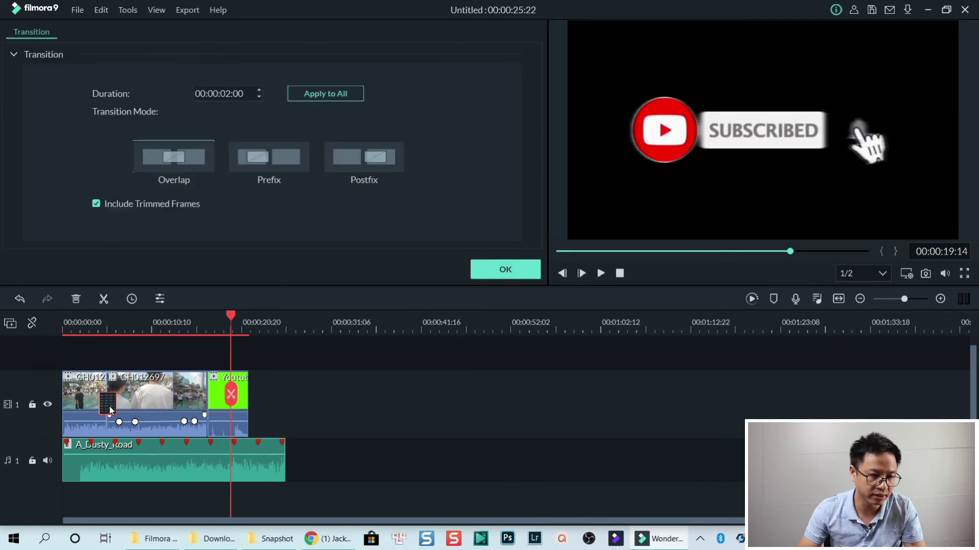
left_click(223, 94)
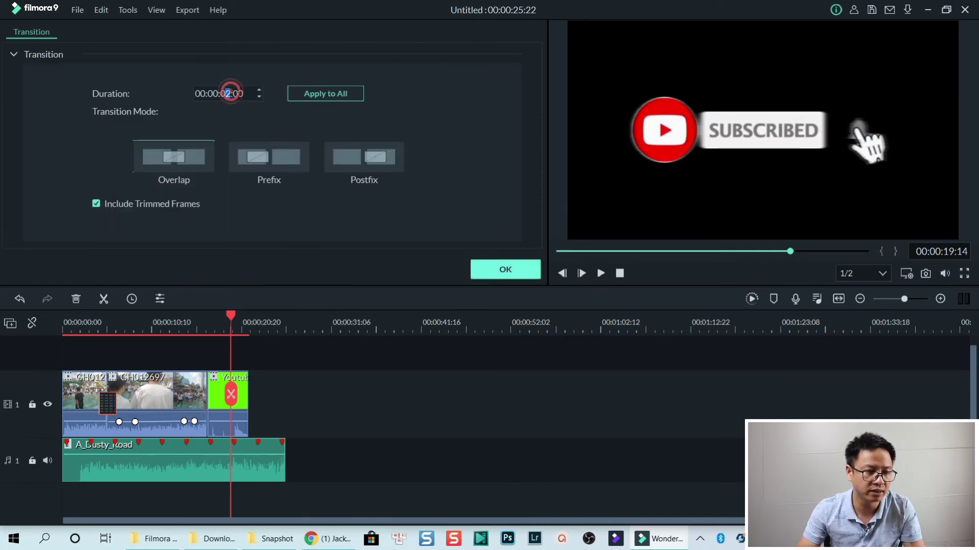
type("01")
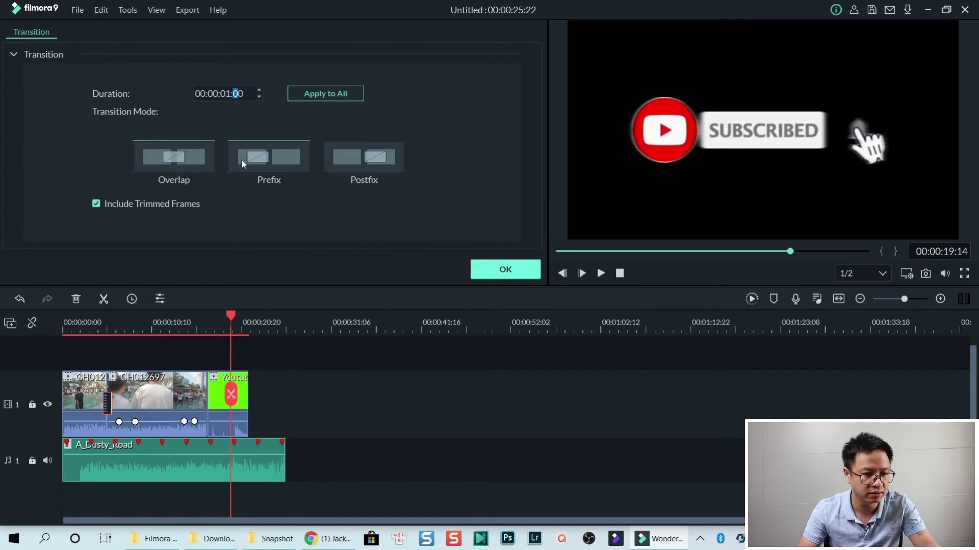
Try the Prefix and Postfix modes on the Fade transition, then choose Overlap and apply the settings.
left_click(174, 162)
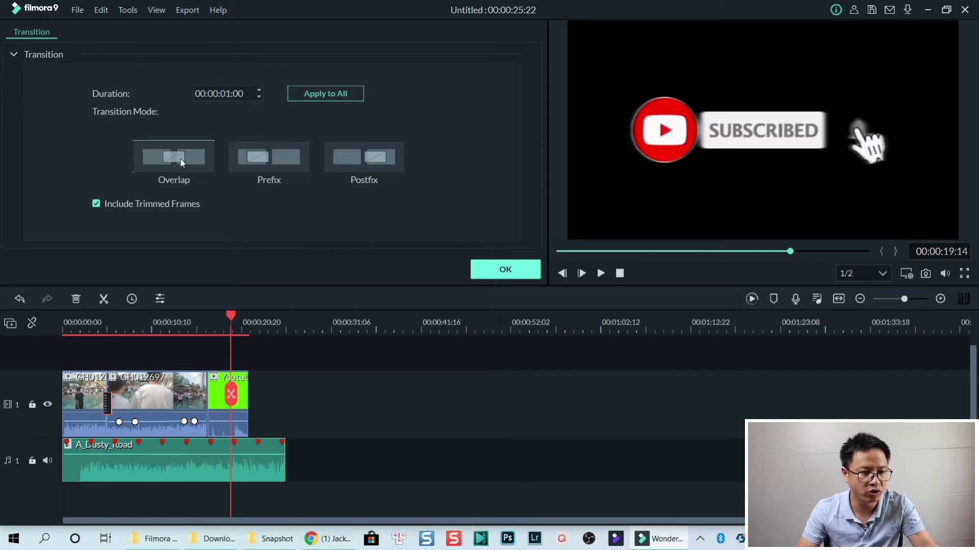
left_click(261, 164)
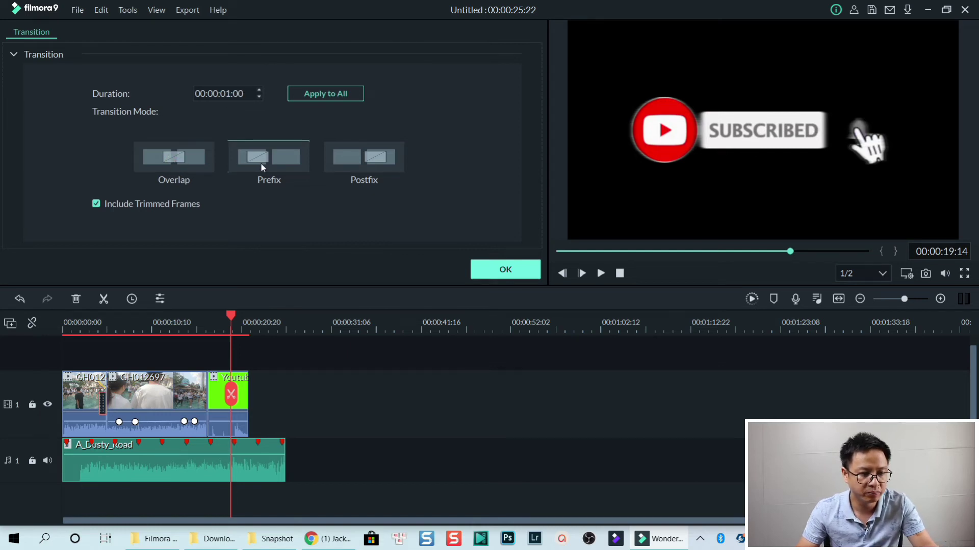
left_click(377, 160)
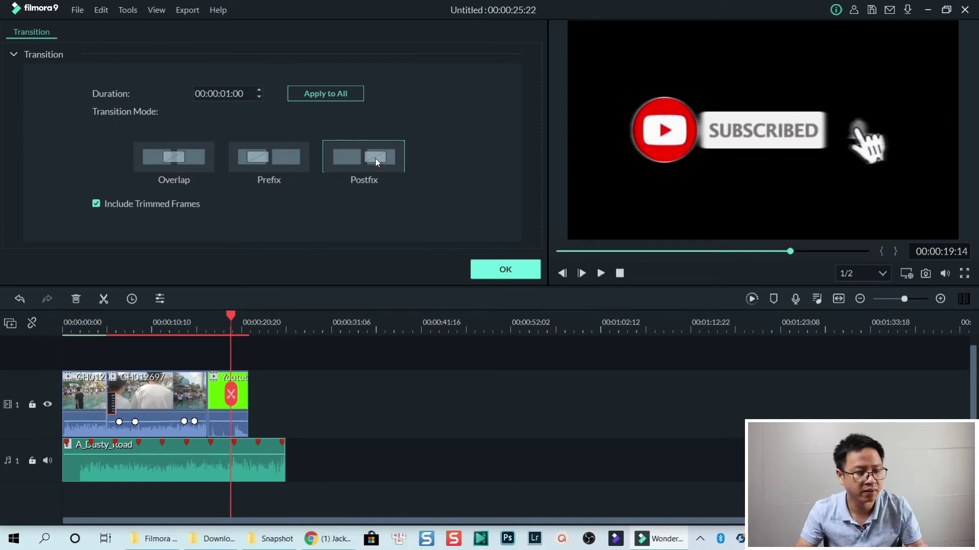
left_click(171, 164)
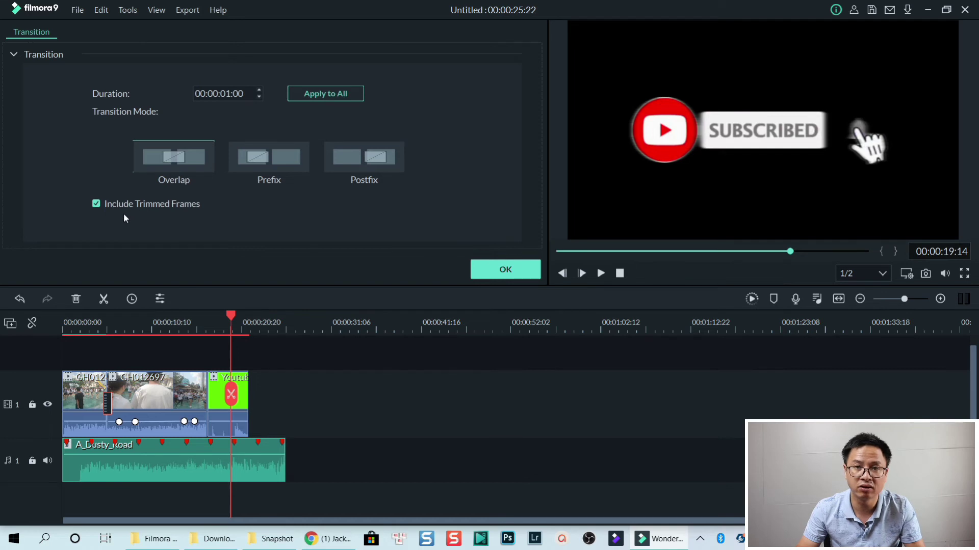
left_click(505, 268)
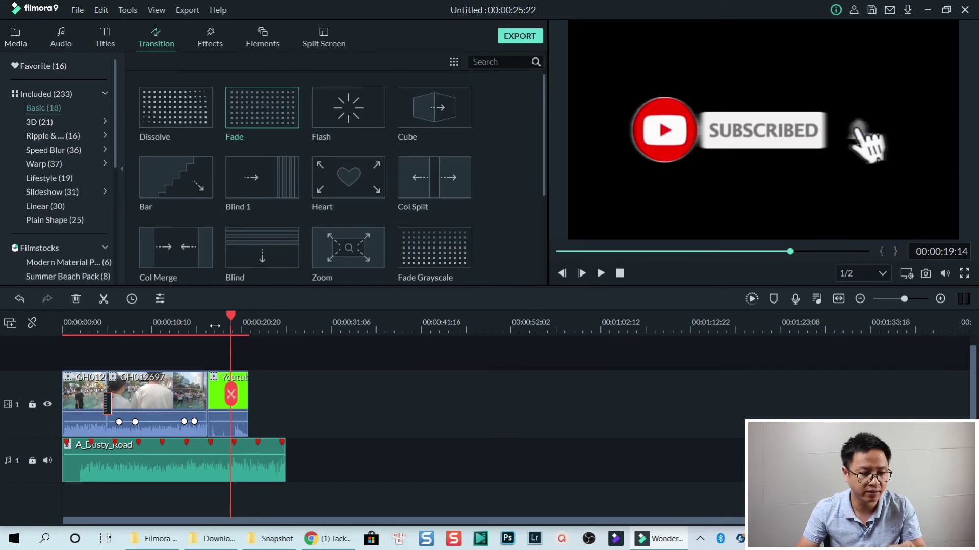
Play back the Fade transition between the GH012697 segments, starting from 00:00:03:04.
left_click(89, 325)
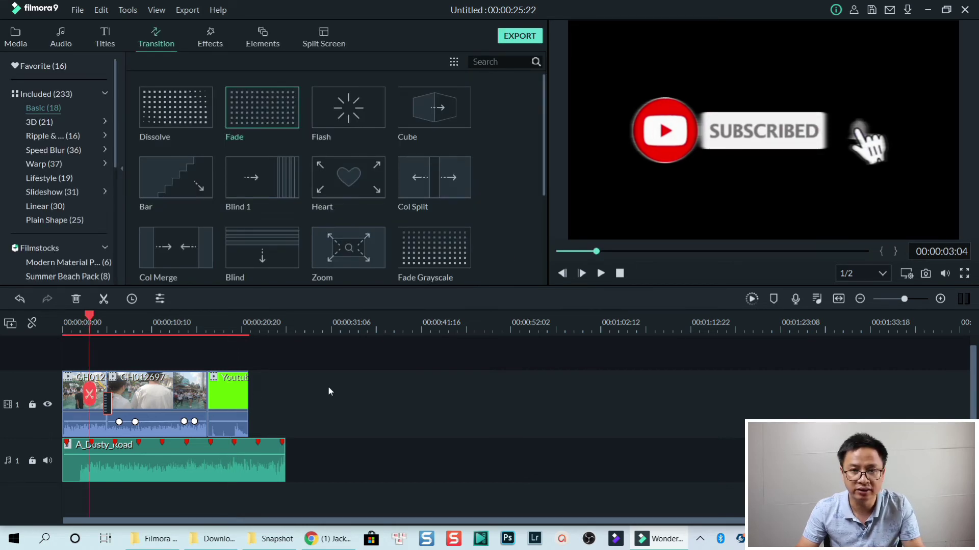
key("space")
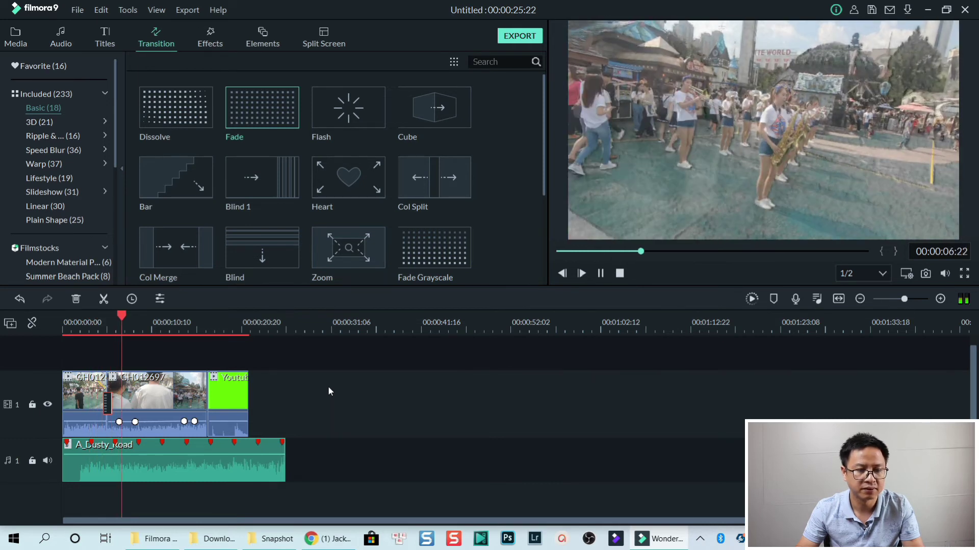
key("space")
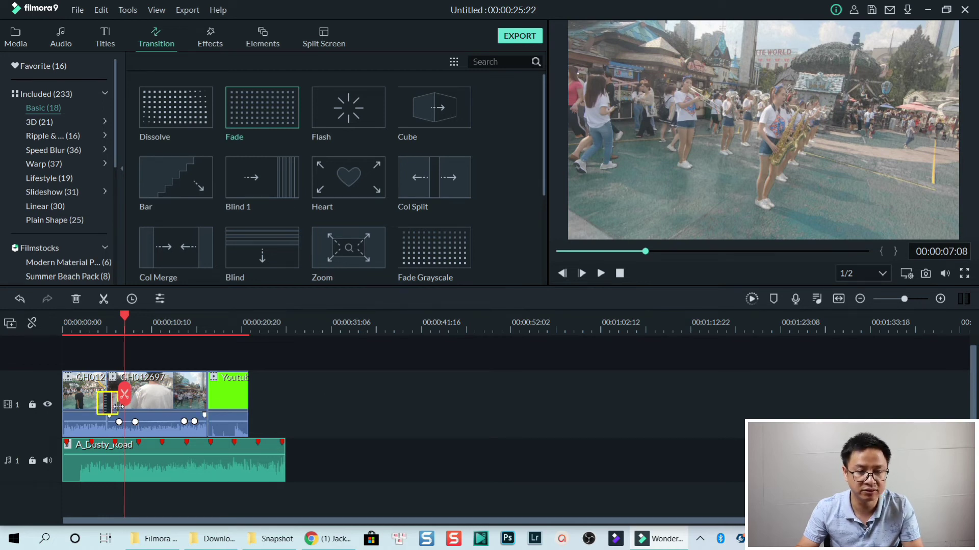
Lengthen the Fade transition directly on the timeline and set the preview playback quality to Full.
mouse_move(118, 406)
left_mouse_down()
mouse_move(152, 408)
mouse_move(116, 413)
mouse_move(125, 414)
left_mouse_up()
left_click(870, 271)
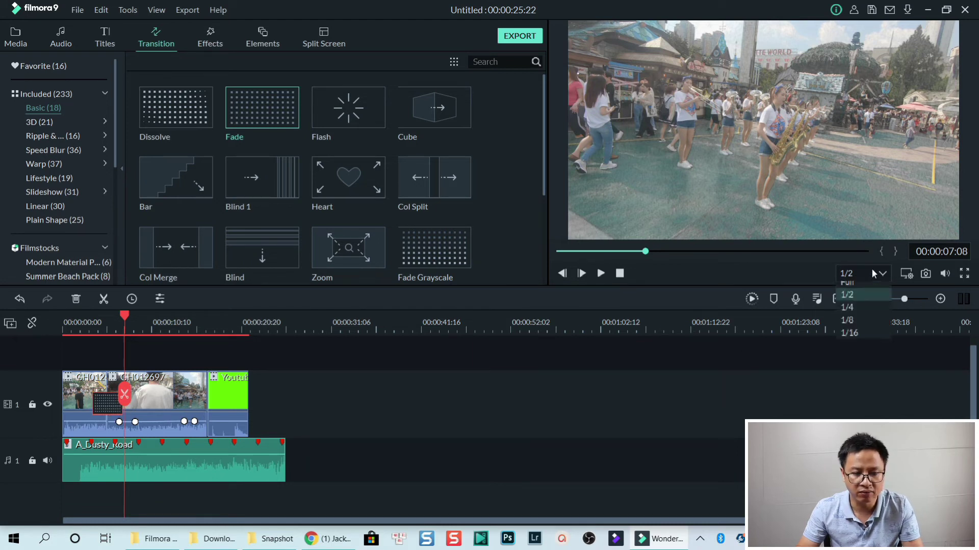
left_click(854, 288)
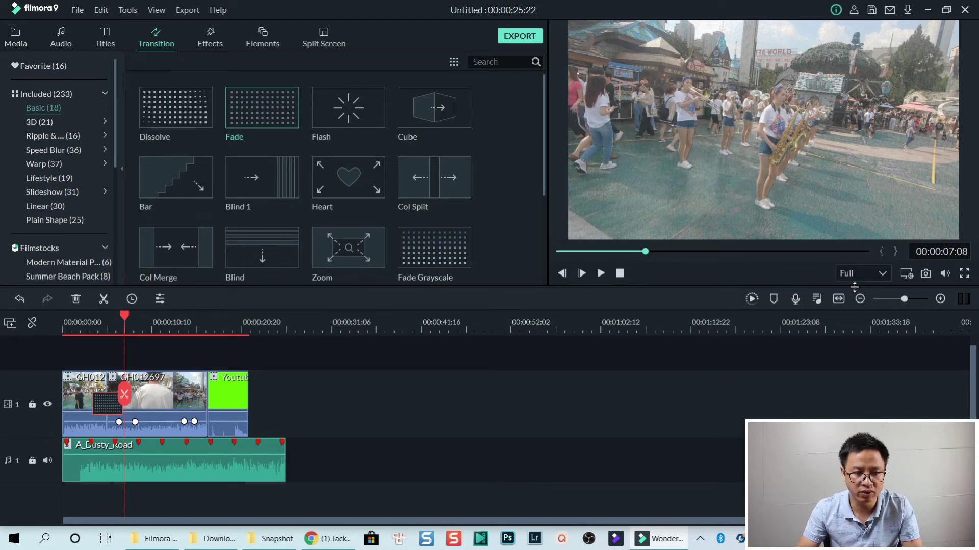
Play back the lengthened Fade transition in Full quality, starting from 00:00:01:15.
left_click(76, 326)
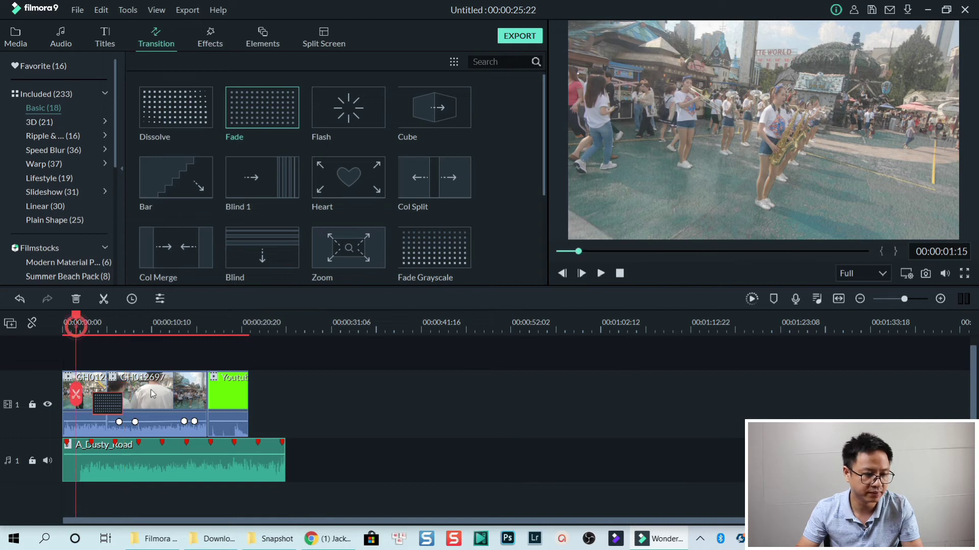
key("space")
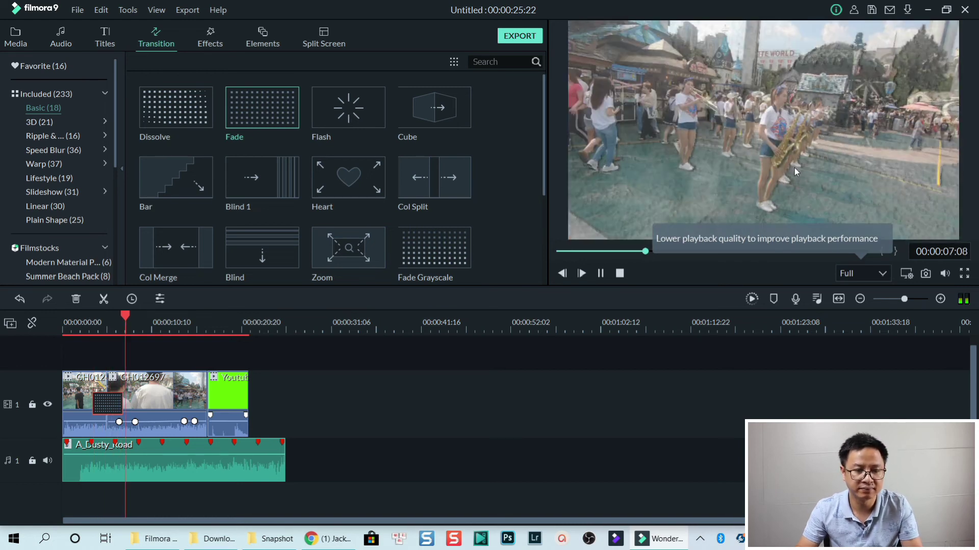
key("space")
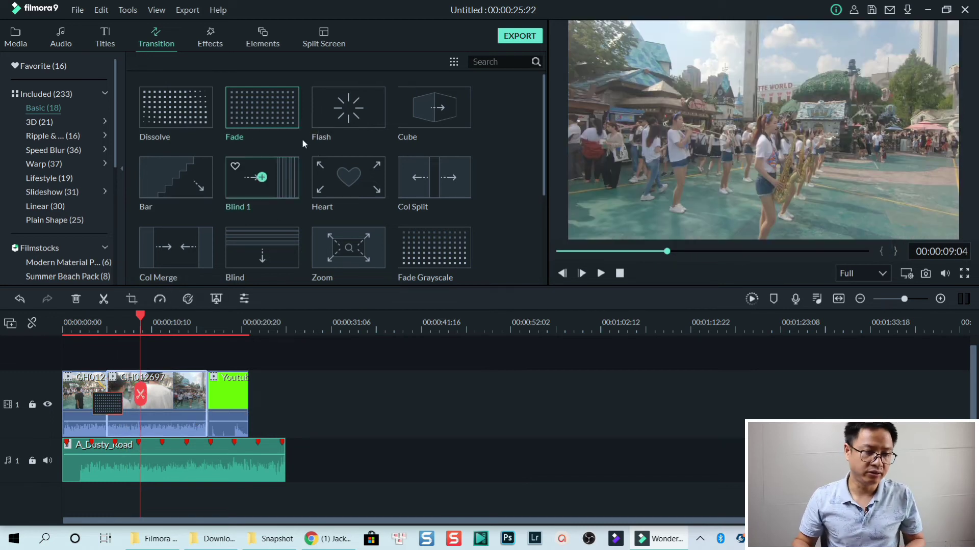
Add the Flash transition between the last GH012697 segment and the green Youtube animation clip.
left_click_drag(348, 109, 204, 397)
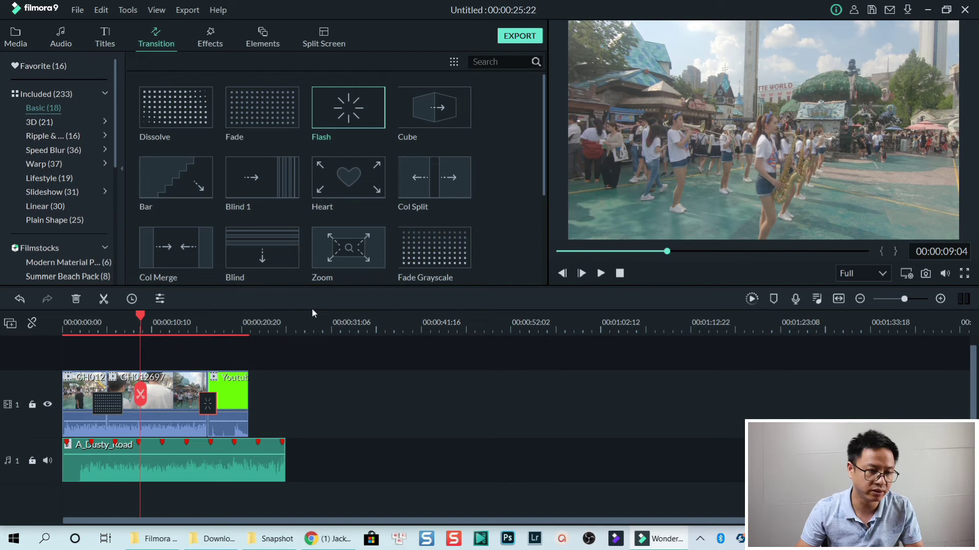
Add the 70s filter on a new track above the second GH012697 segment and preview the frame at 00:00:08:10.
left_click(210, 37)
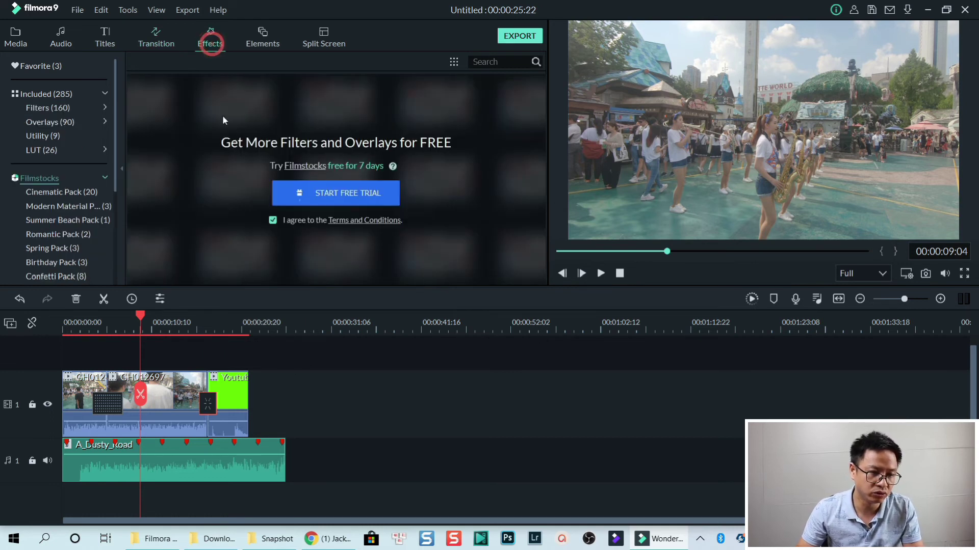
left_click(39, 109)
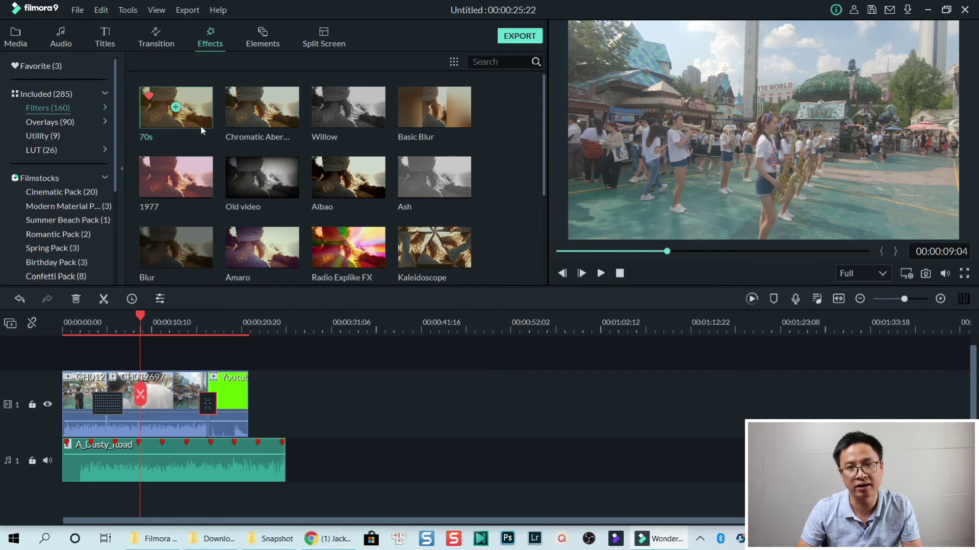
left_click_drag(196, 118, 121, 367)
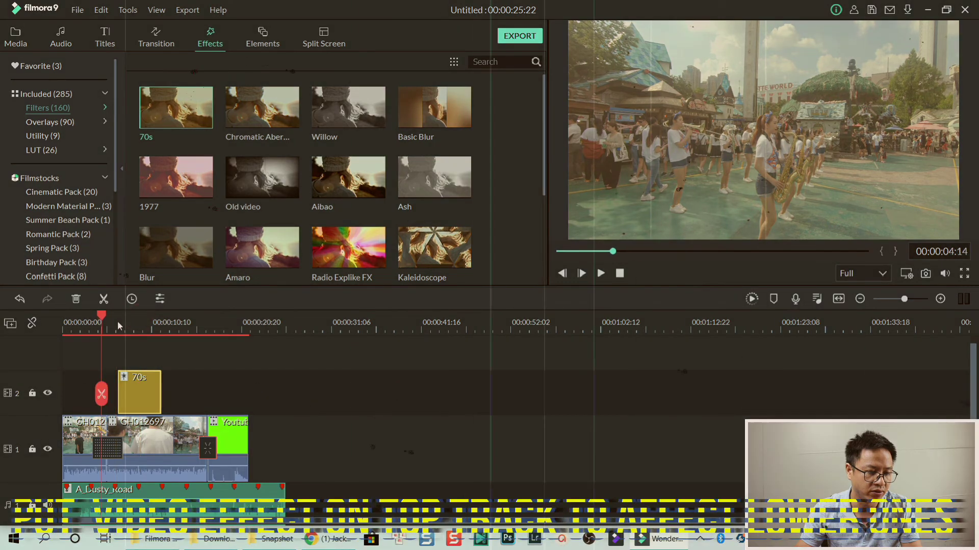
left_click(134, 321)
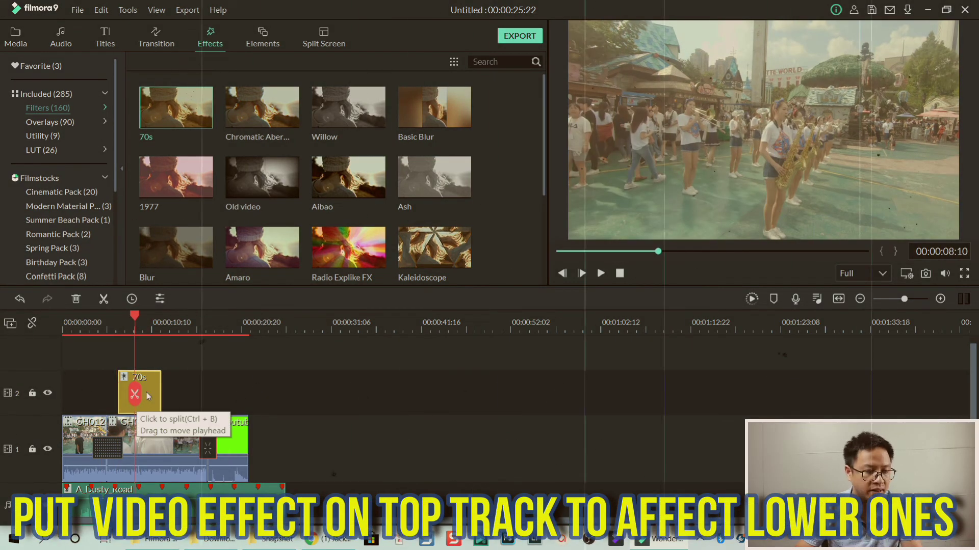
Set the 70s filter's alpha to 69 and play back the result from 00:00:08:10.
double_click(151, 389)
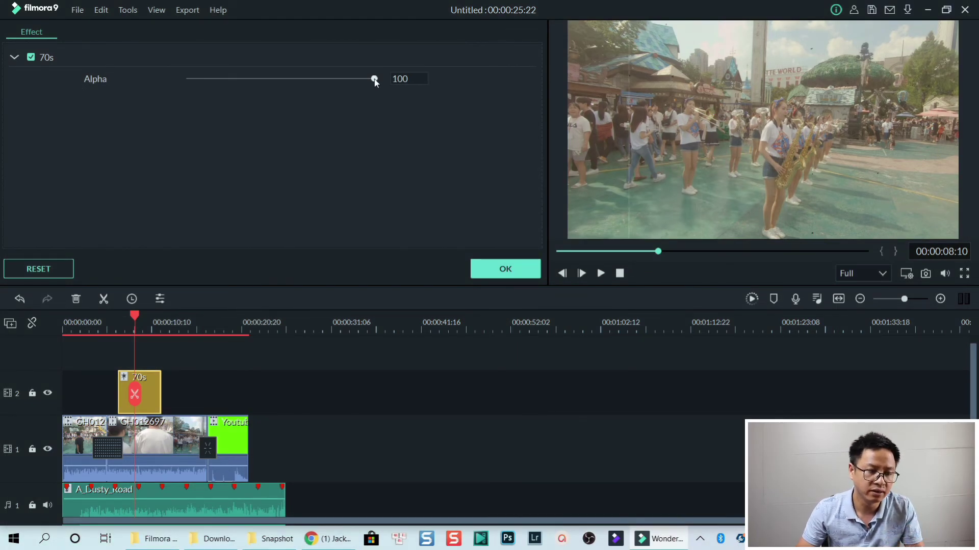
left_click_drag(375, 79, 320, 79)
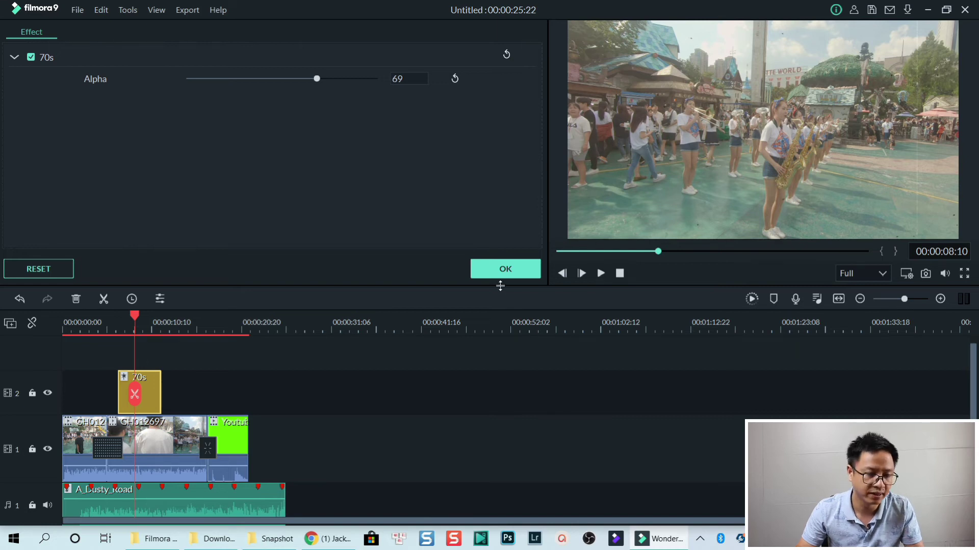
left_click(503, 270)
left_click(266, 390)
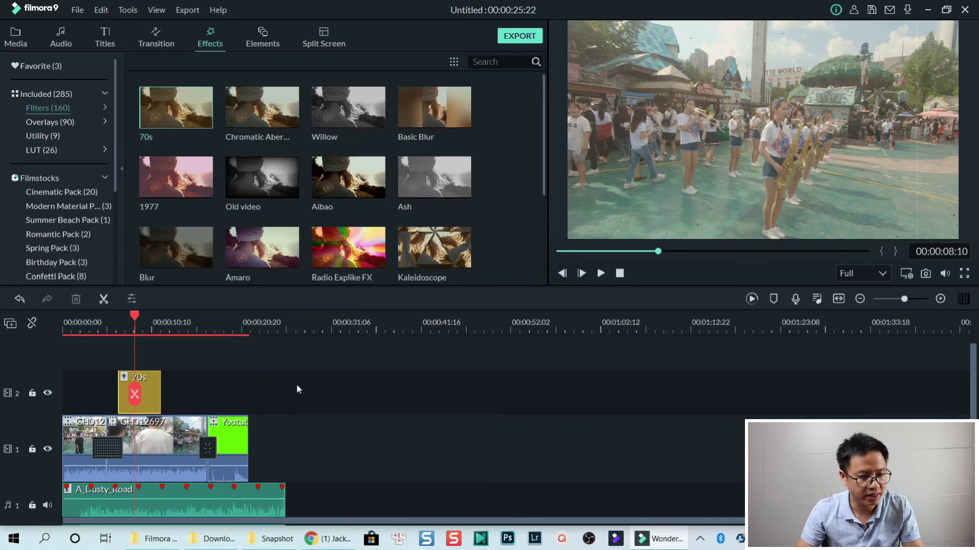
key("space")
Add the Radio Explike FX filter after the 70s filter on track 2 and play it back from 00:00:14:08.
mouse_move(365, 260)
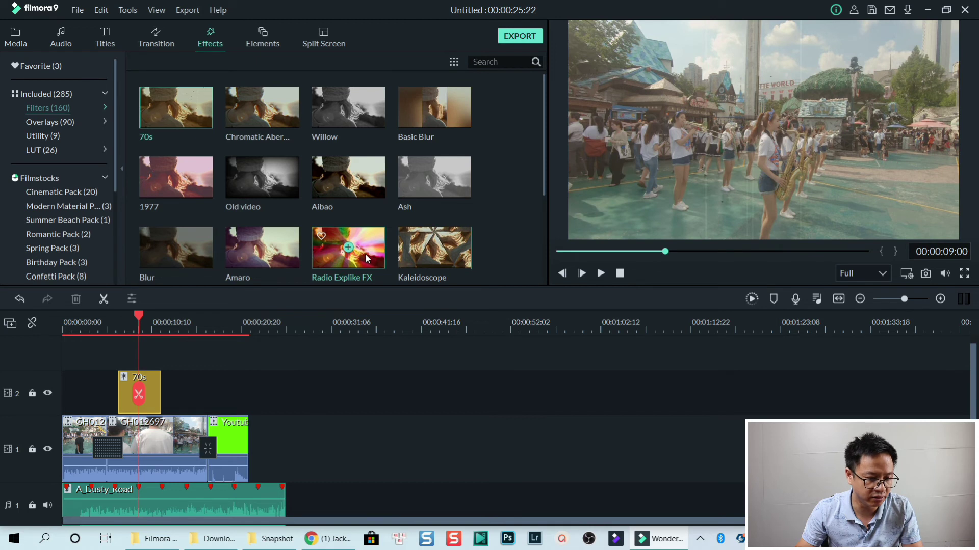
left_click_drag(365, 260, 182, 364)
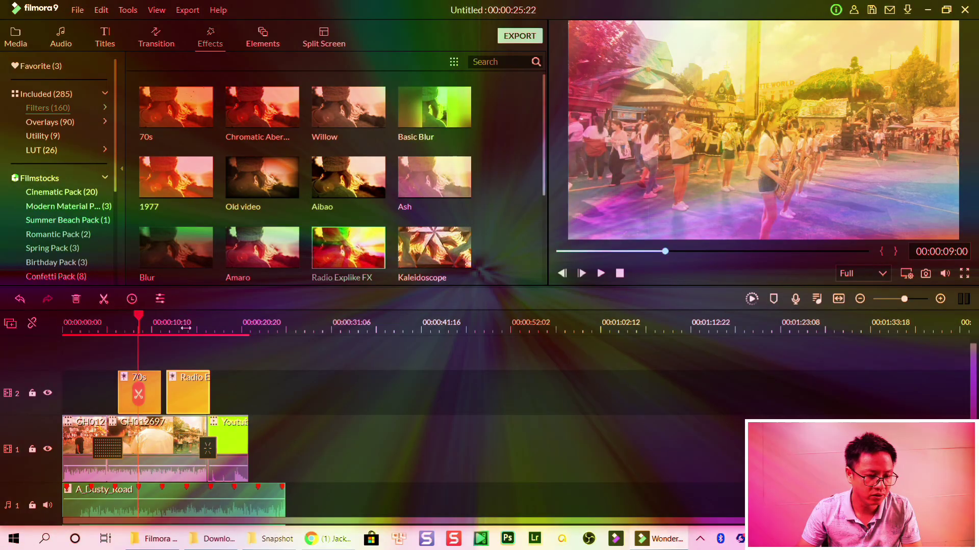
left_click(186, 393)
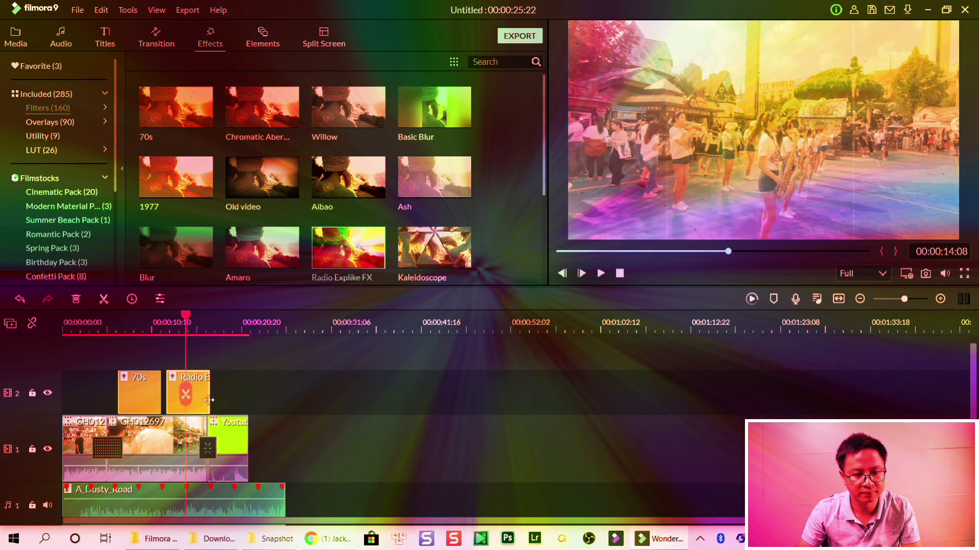
key("space")
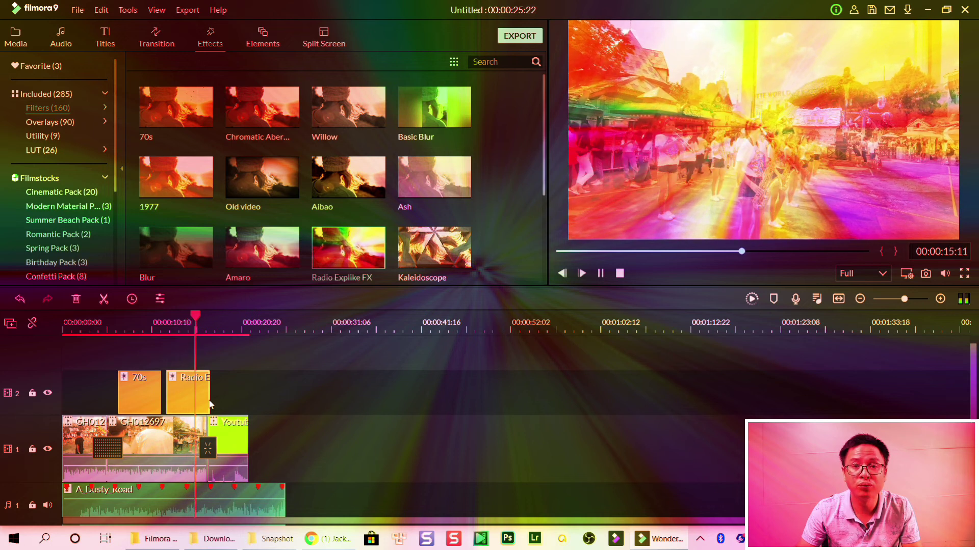
key("space")
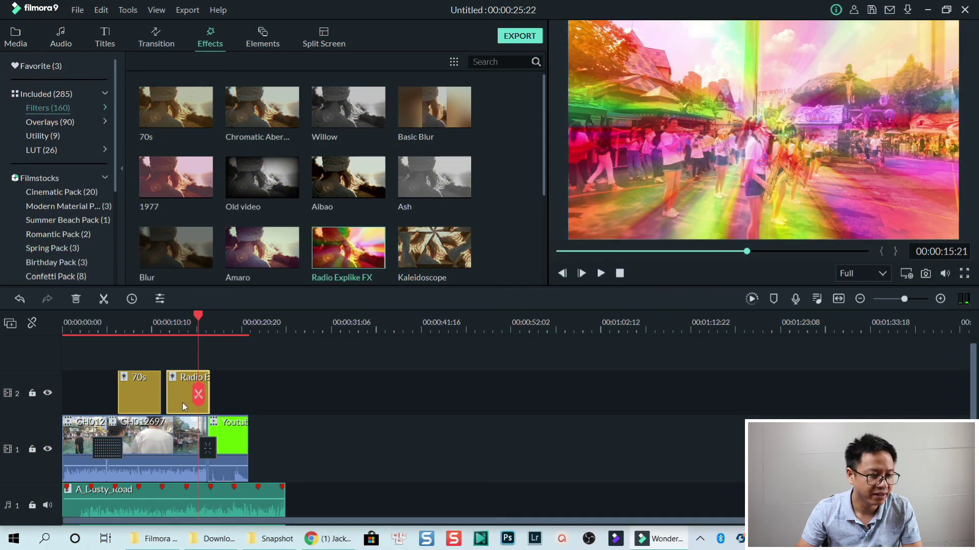
Reduce the Radio Explike FX filter's alpha to 33.
double_click(184, 406)
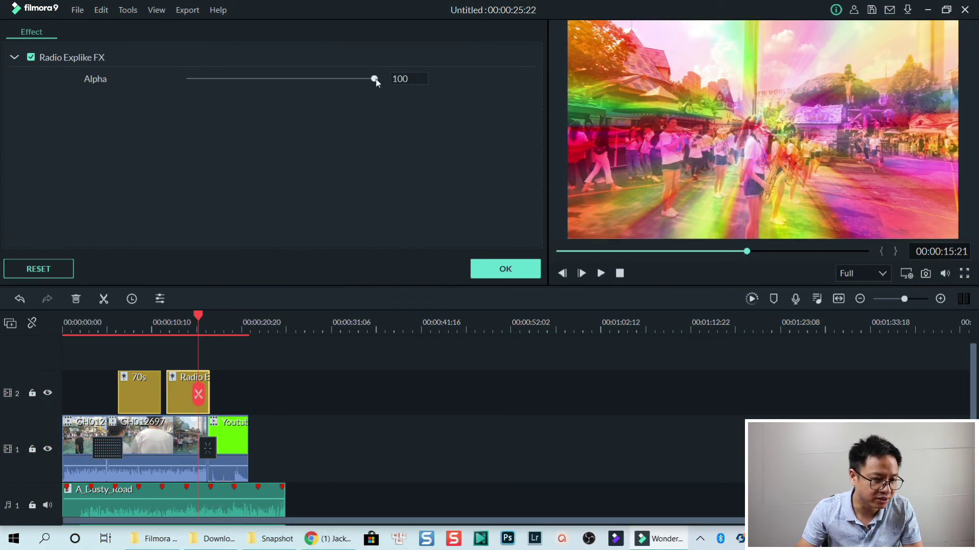
left_click_drag(375, 80, 252, 94)
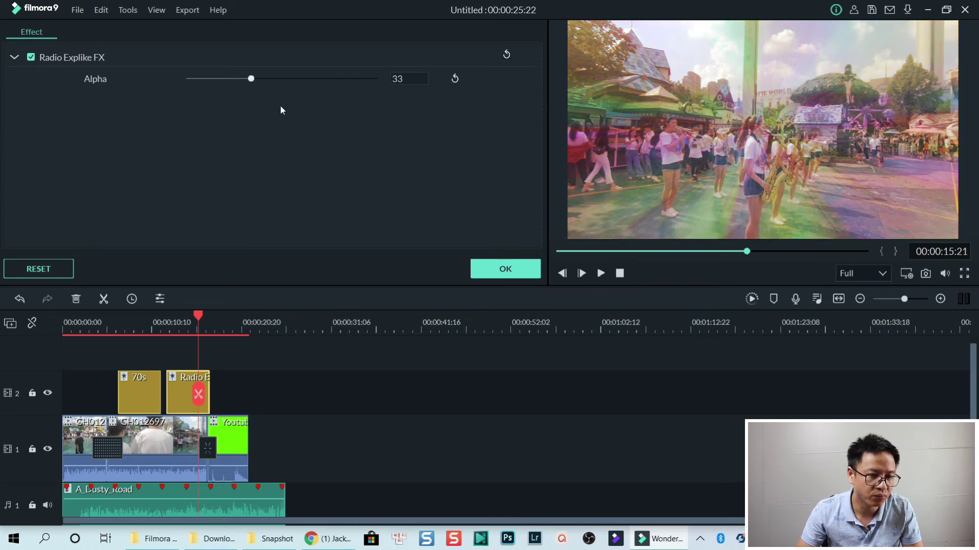
left_click(506, 270)
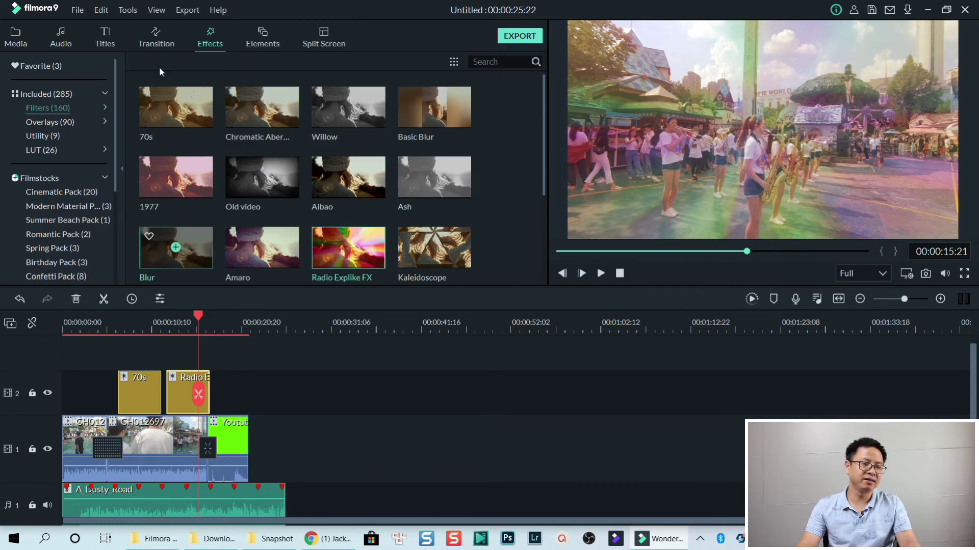
Add the third Shapes element on a new track above the filters and play it back from 00:00:12:20.
left_click(262, 42)
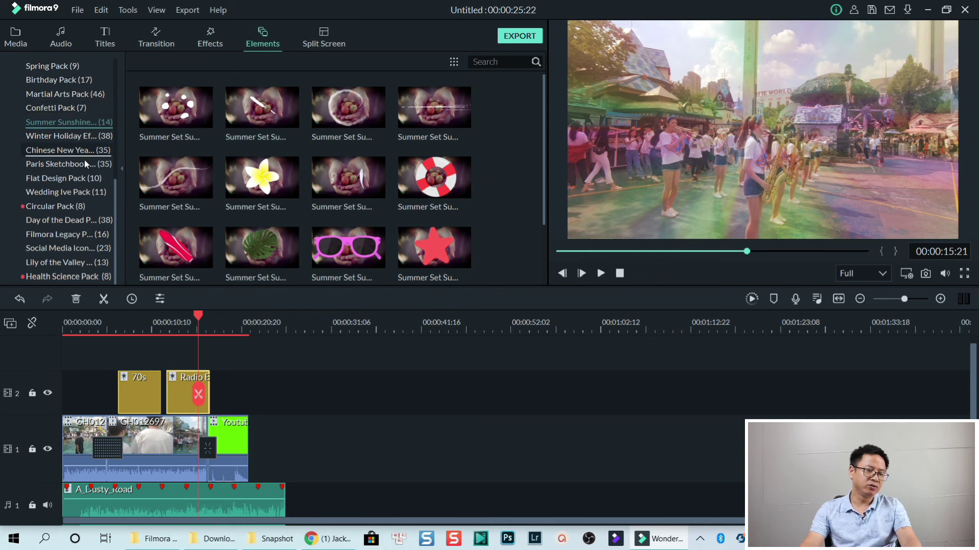
scroll(84, 160, "up", 5)
left_click(48, 135)
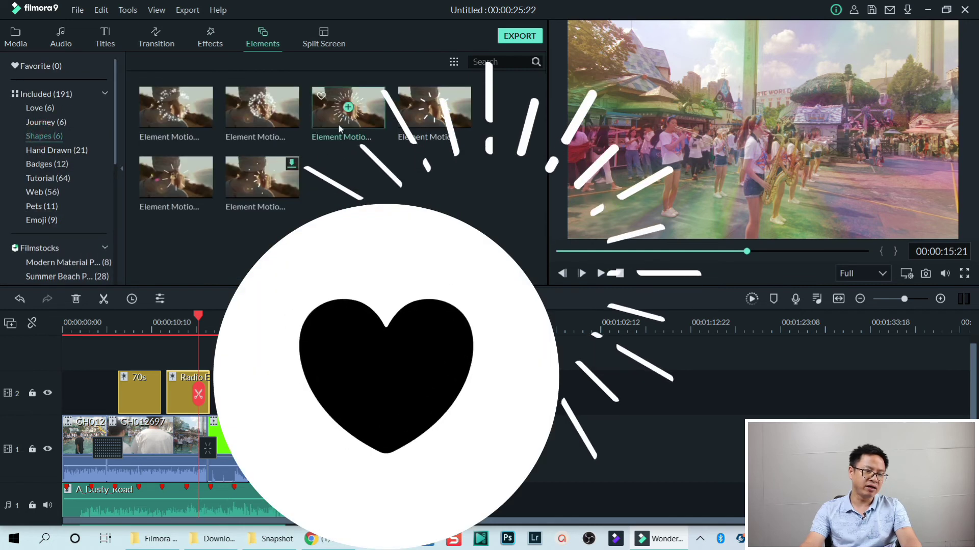
left_click_drag(159, 313, 155, 378)
left_click(173, 331)
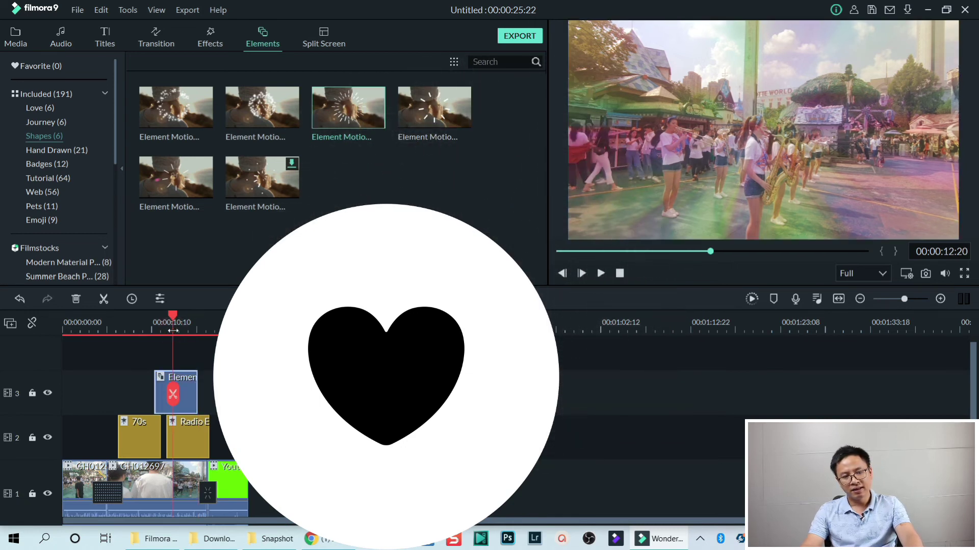
key("space")
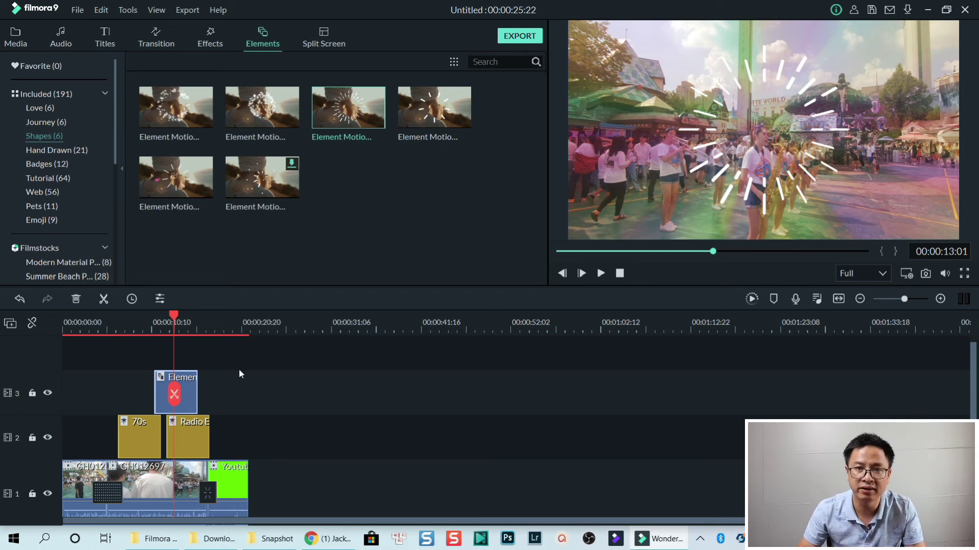
Add the side-by-side two-pane split screen after the green Youtube clip on track 1 and open its settings.
left_click(13, 37)
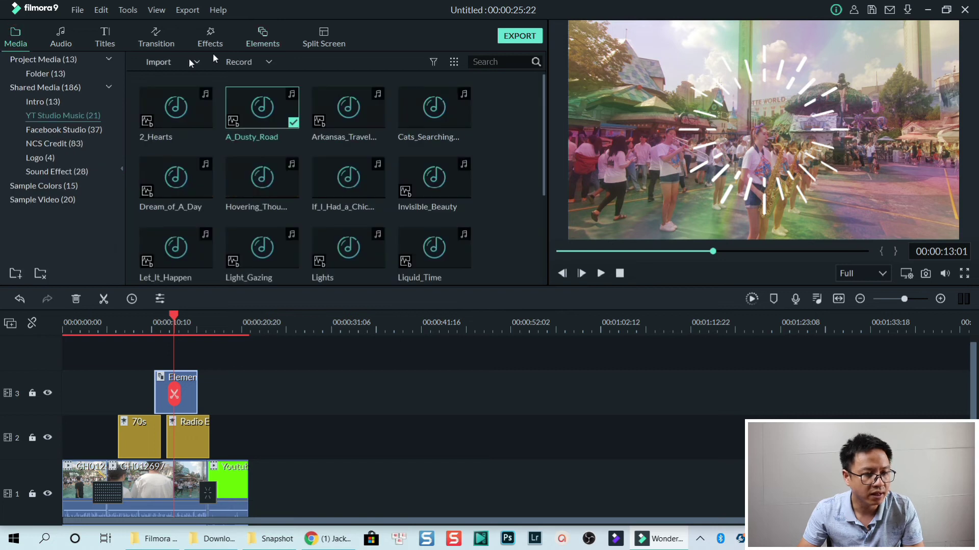
left_click(324, 36)
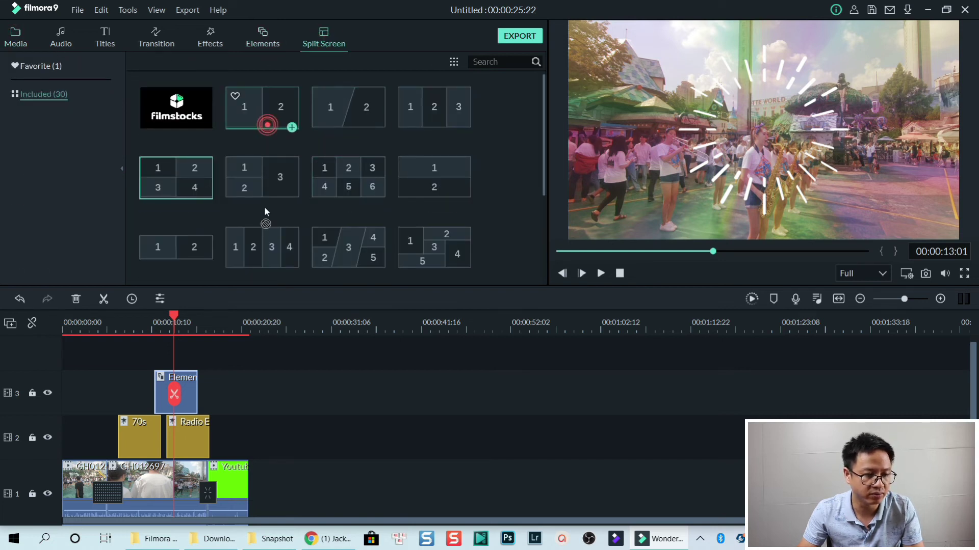
left_click_drag(264, 206, 255, 493)
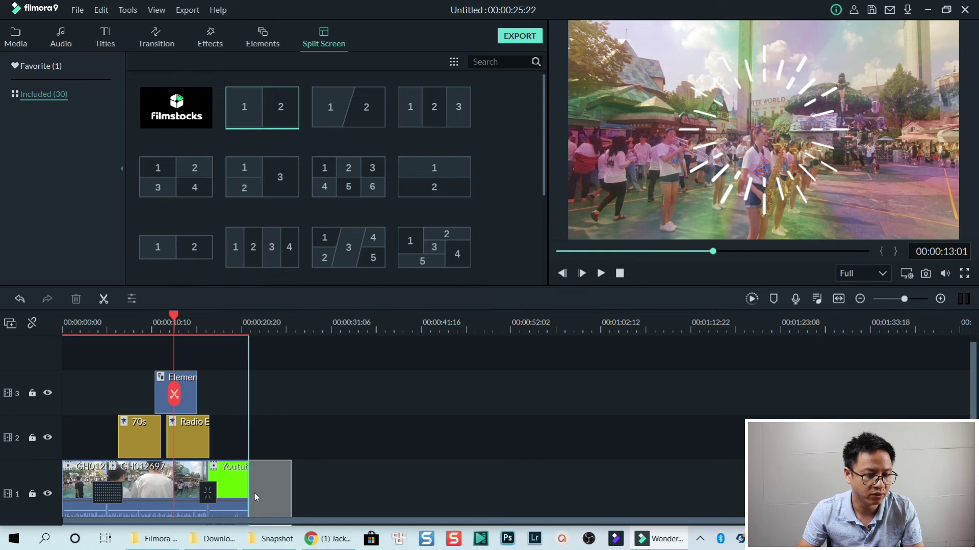
left_click_drag(277, 435, 281, 419)
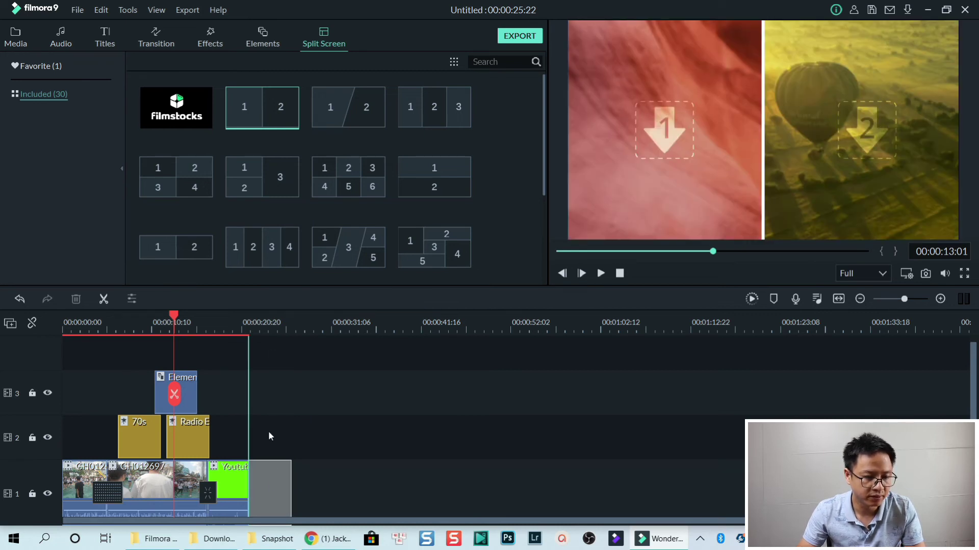
left_click_drag(271, 483, 271, 482)
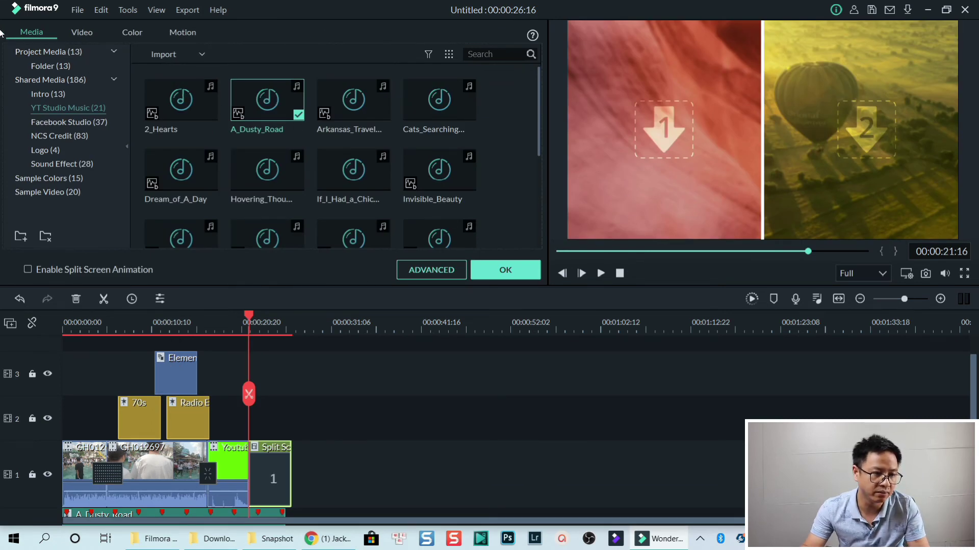
Fill split screen pane 1 with hijab-3064633 and pane 2 with GH013320 from the project folder, and play back the result.
left_click(44, 66)
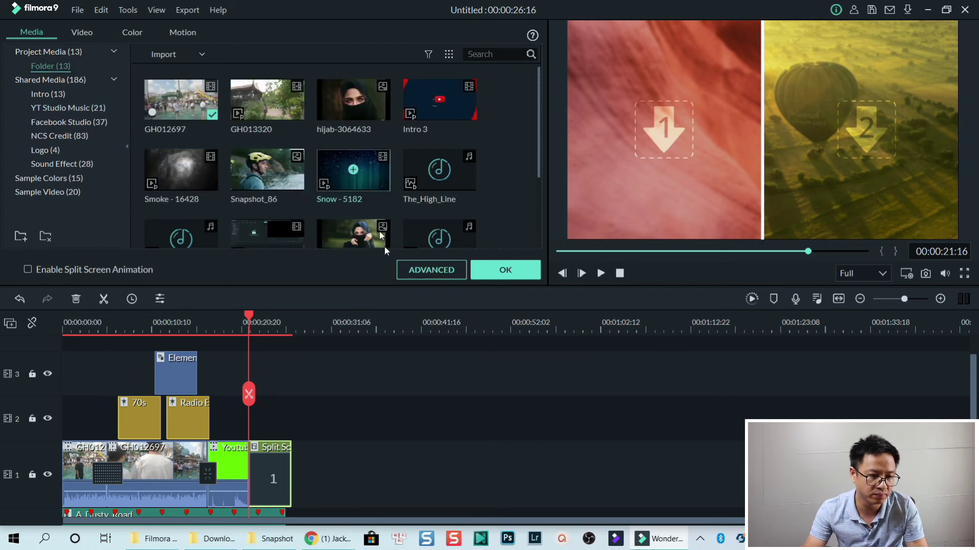
left_click_drag(329, 112, 654, 161)
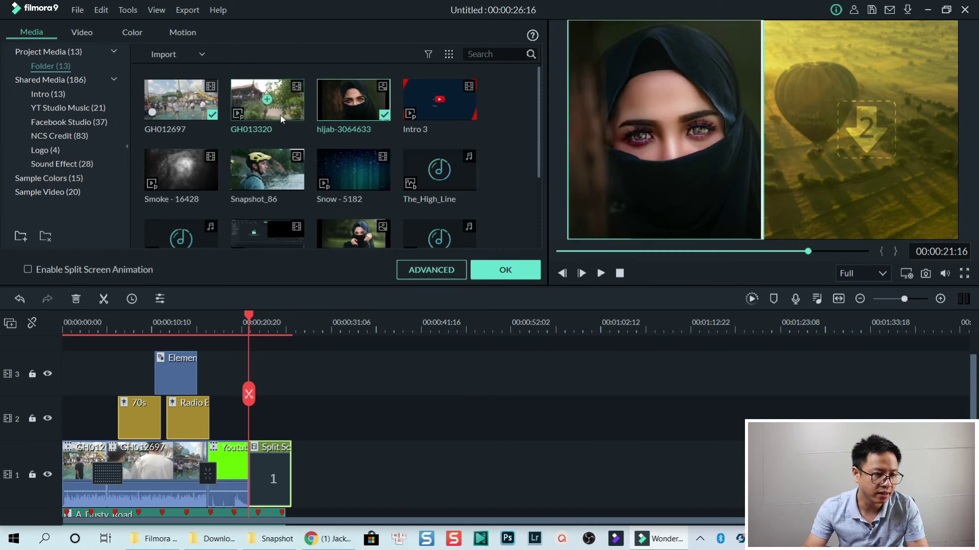
left_click_drag(280, 115, 804, 143)
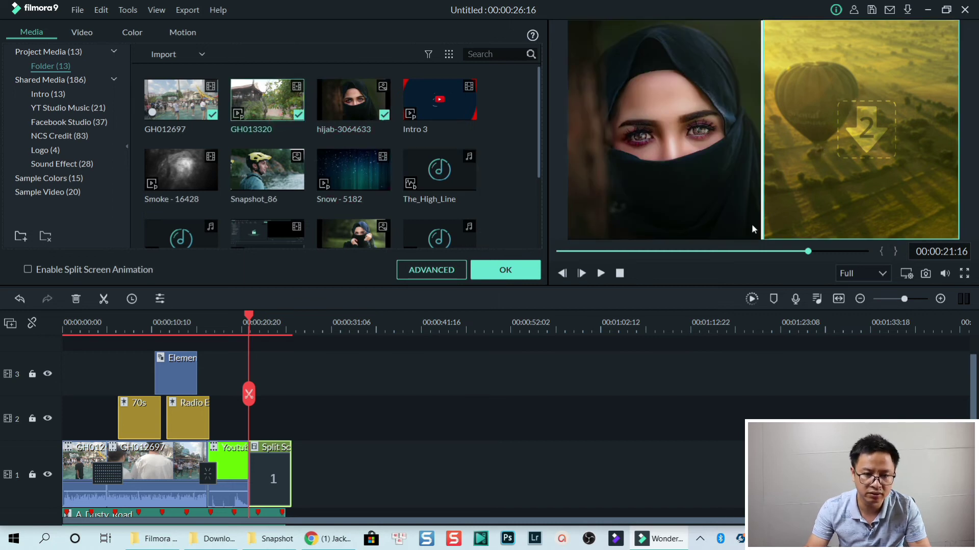
left_click(238, 328)
key("space")
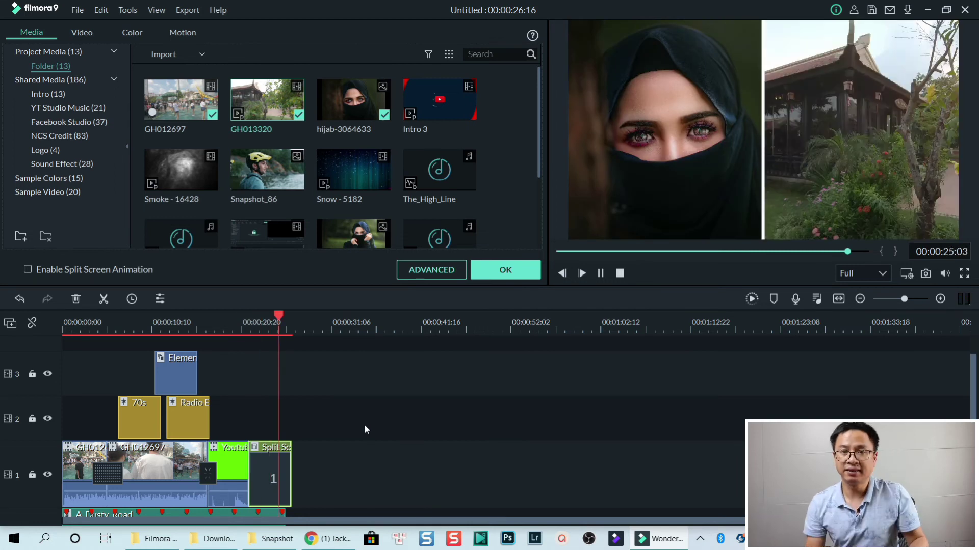
key("space")
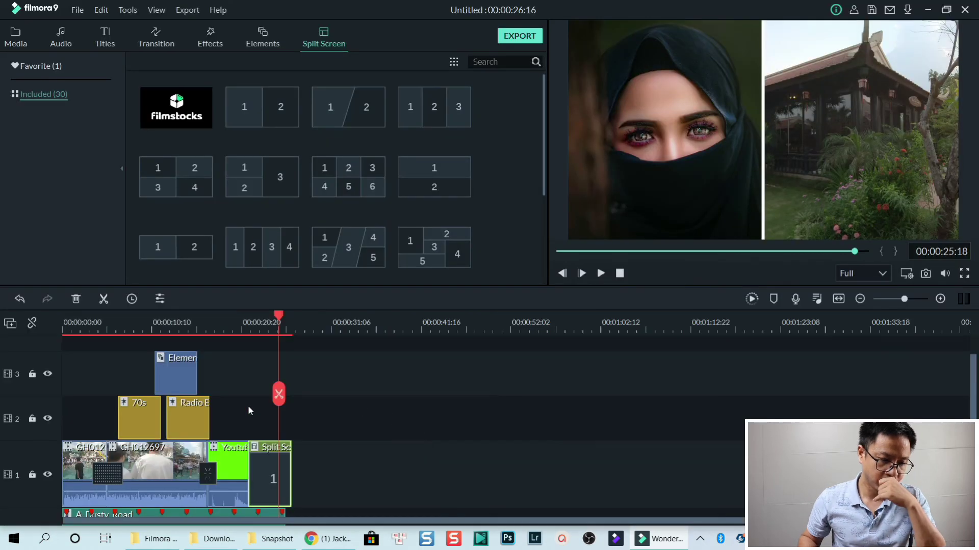
Delete the shape element and the 70s and Radio Explike FX filters from tracks 2 and 3.
left_click_drag(234, 414, 130, 367)
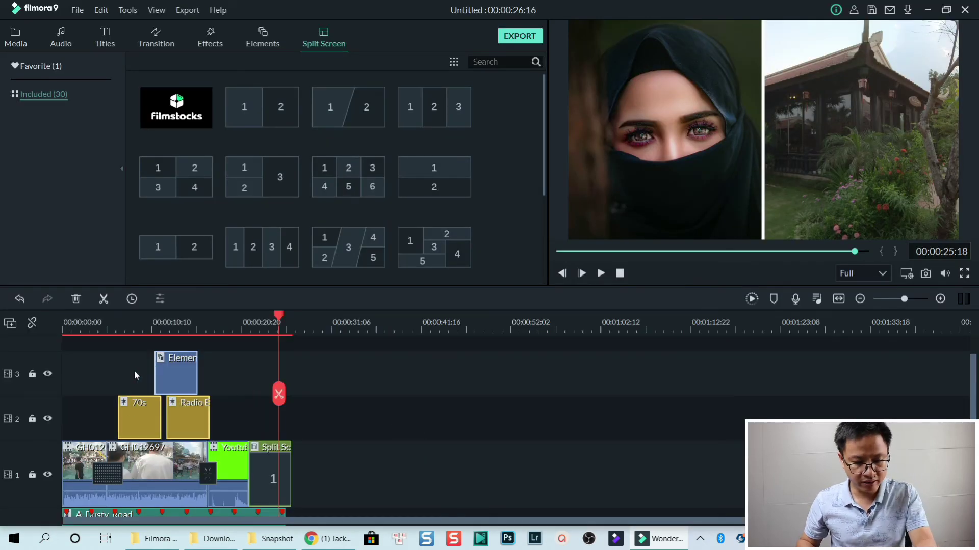
key("Delete")
Open Advanced Color Correction for the second GH012697 segment at 00:00:11:13 and briefly play its preview.
left_click(162, 312)
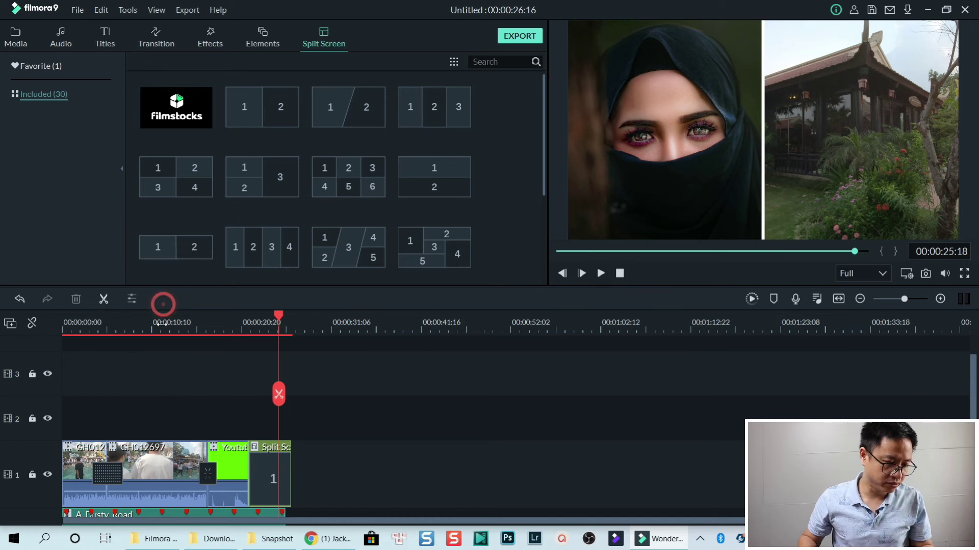
left_click(175, 456)
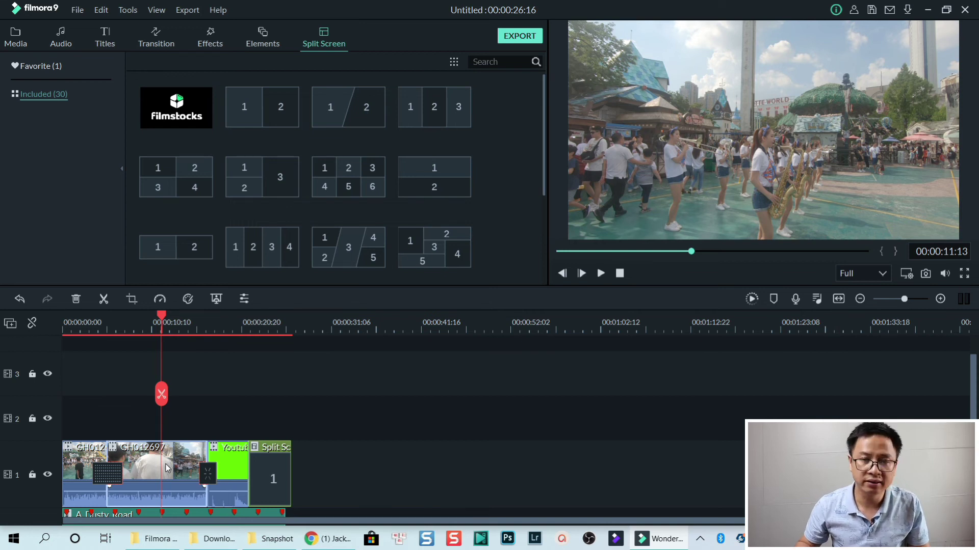
left_click(188, 299)
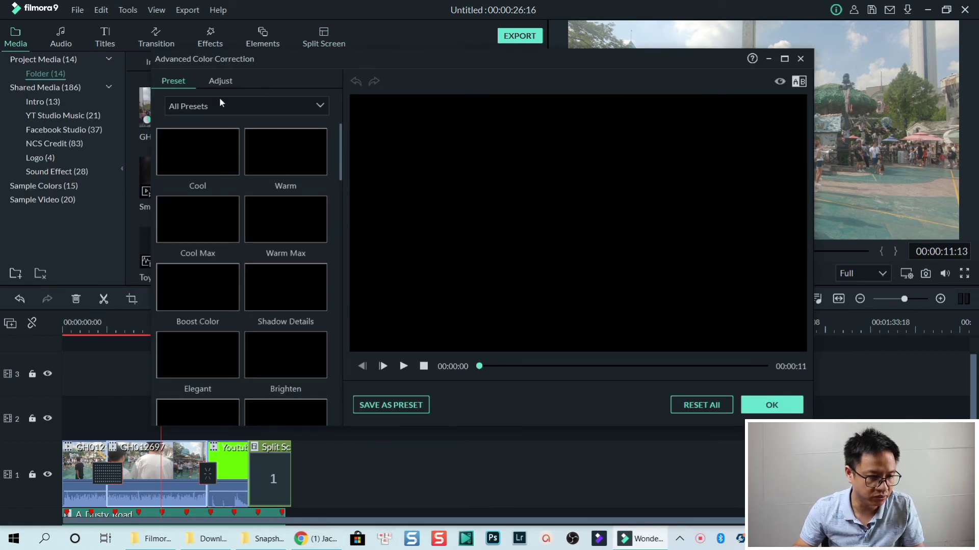
left_click(403, 367)
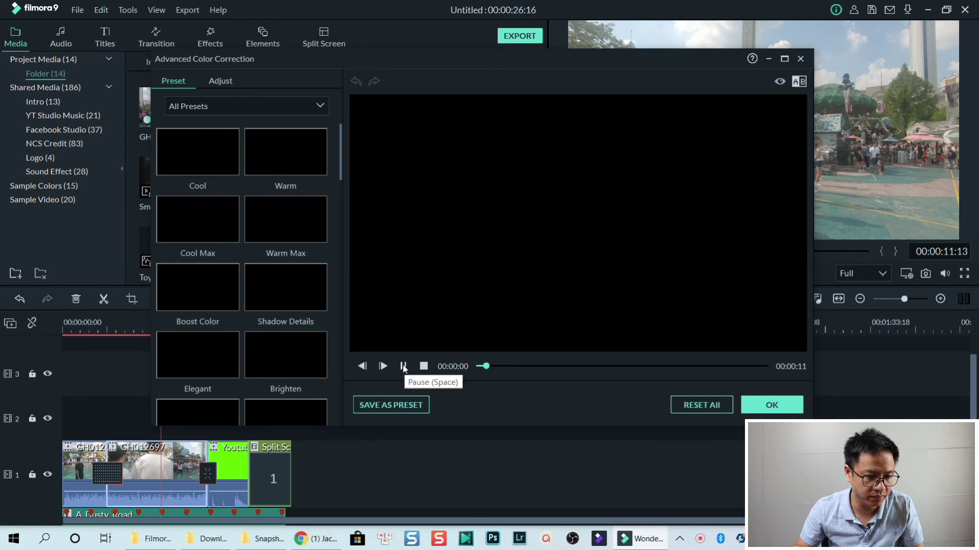
left_click(403, 366)
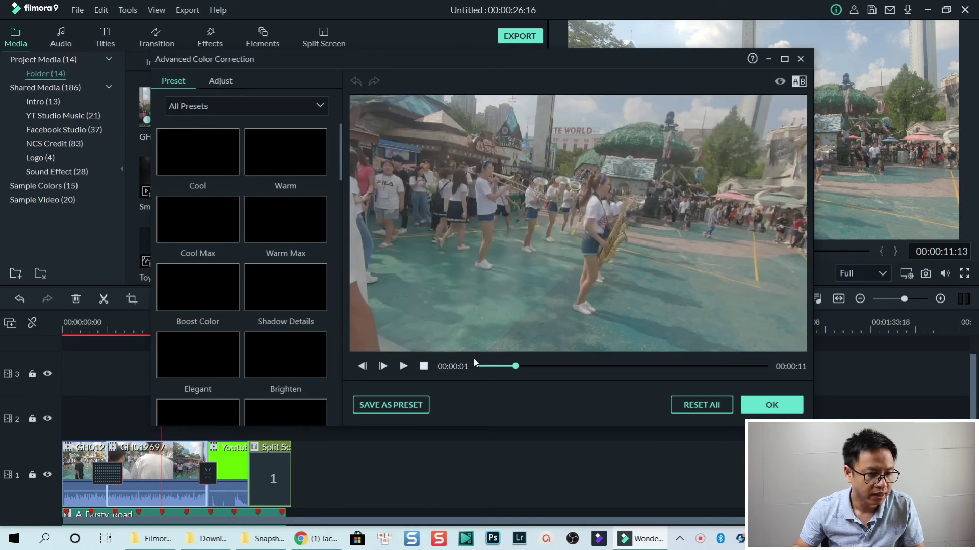
Try the Boost Color, Shadow Details and Epic color presets on the clip, and settle on Black&White.
left_click(201, 109)
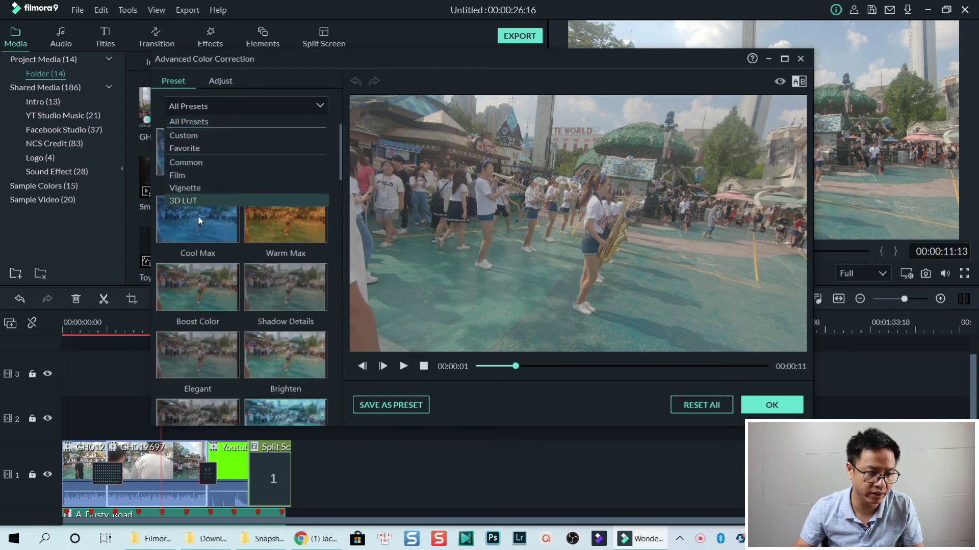
left_click(221, 291)
left_click(203, 296)
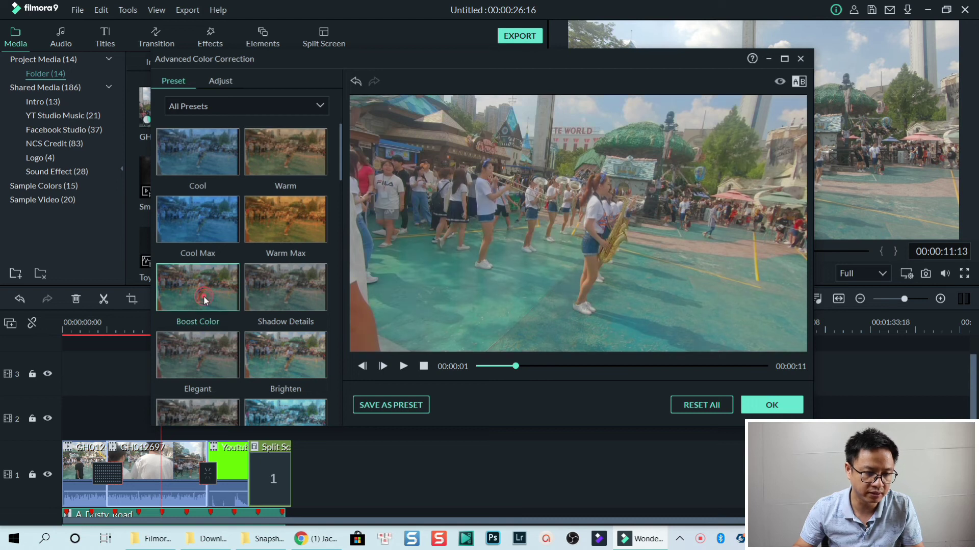
left_click(271, 304)
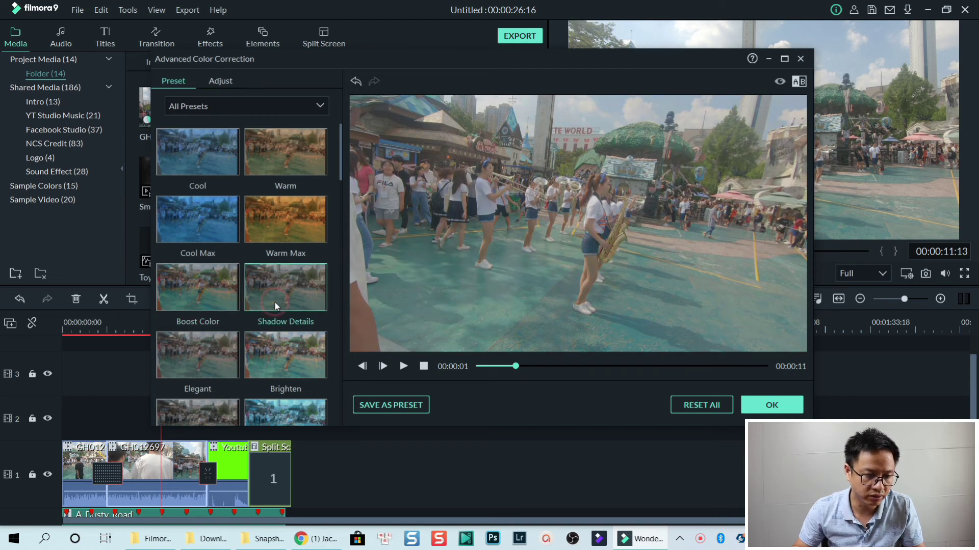
scroll(302, 364, "down", 3)
left_click(280, 305)
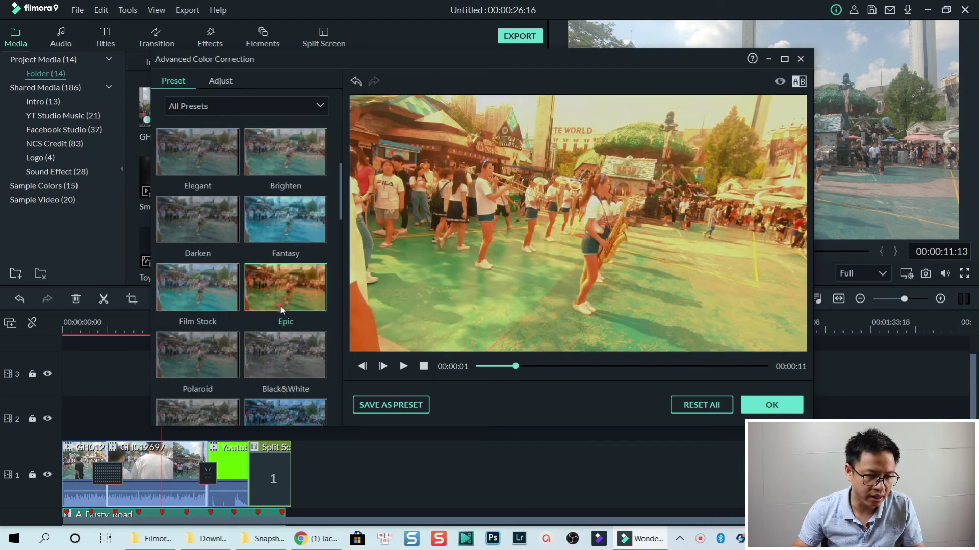
left_click(285, 377)
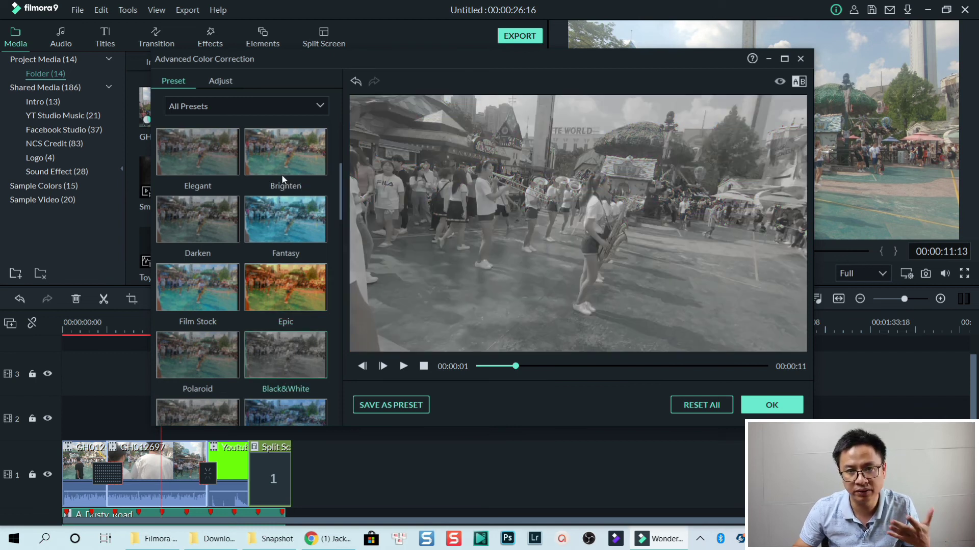
Set the clip's White Balance temperature to 0.04 in the manual color adjustments.
left_click(226, 81)
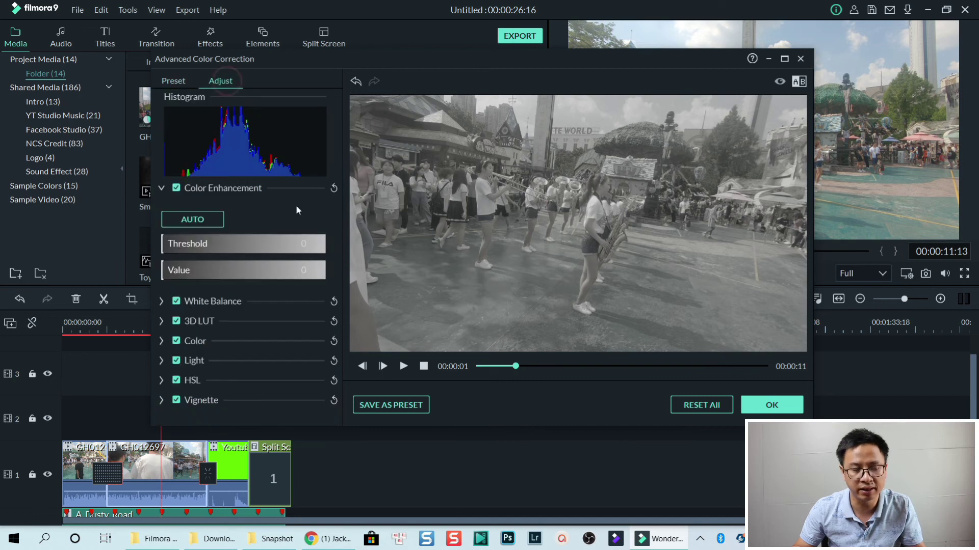
left_click(161, 302)
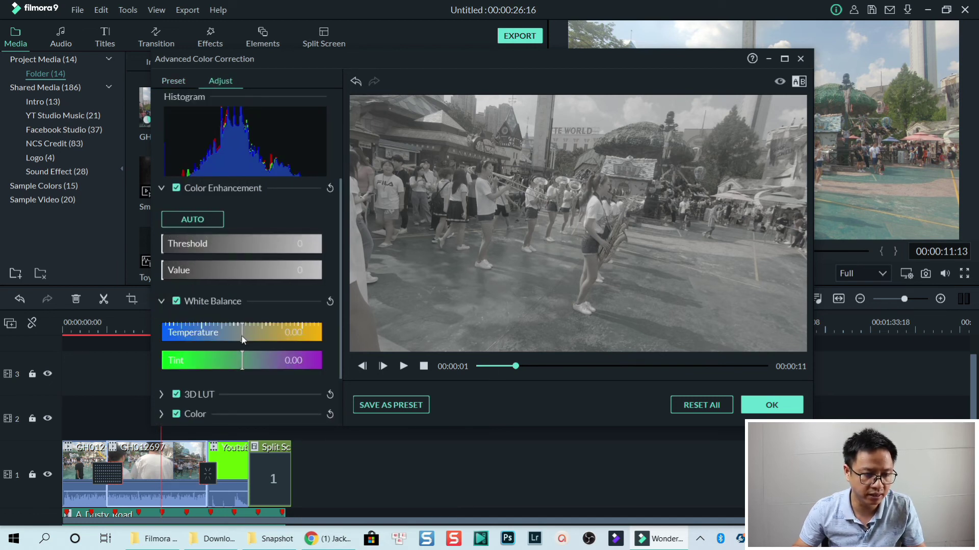
left_click_drag(243, 339, 208, 334)
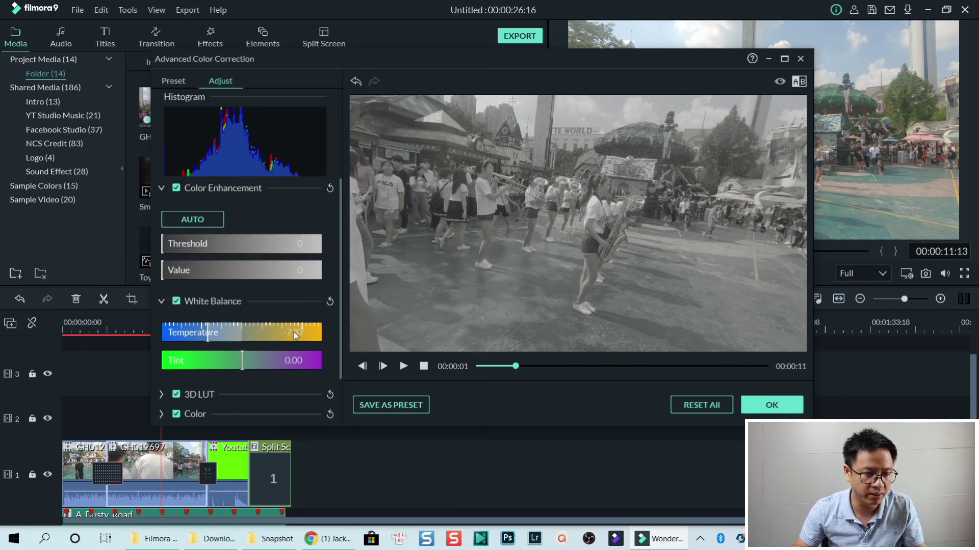
left_click(248, 338)
Apply the Cool Film 3D LUT to the clip.
scroll(230, 337, "down", 2)
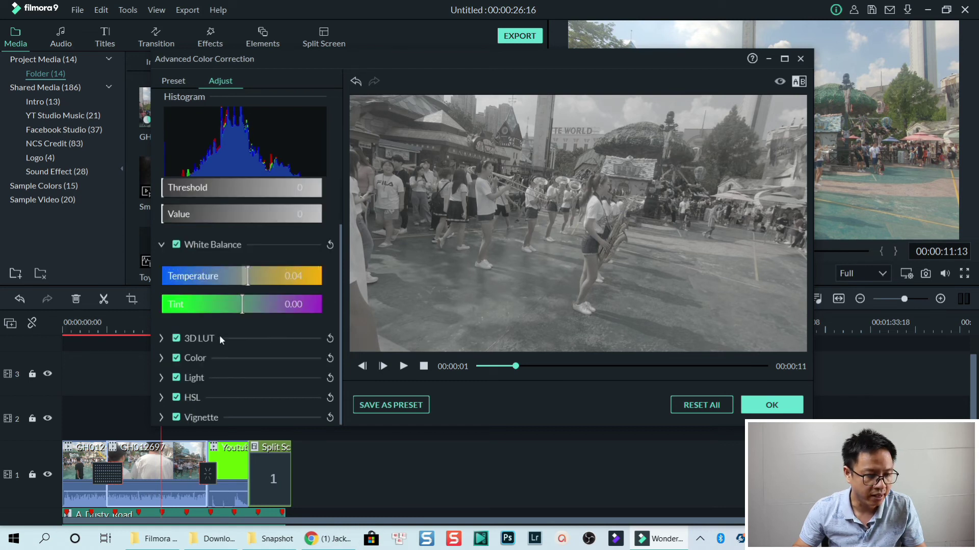
left_click(164, 338)
left_click(290, 375)
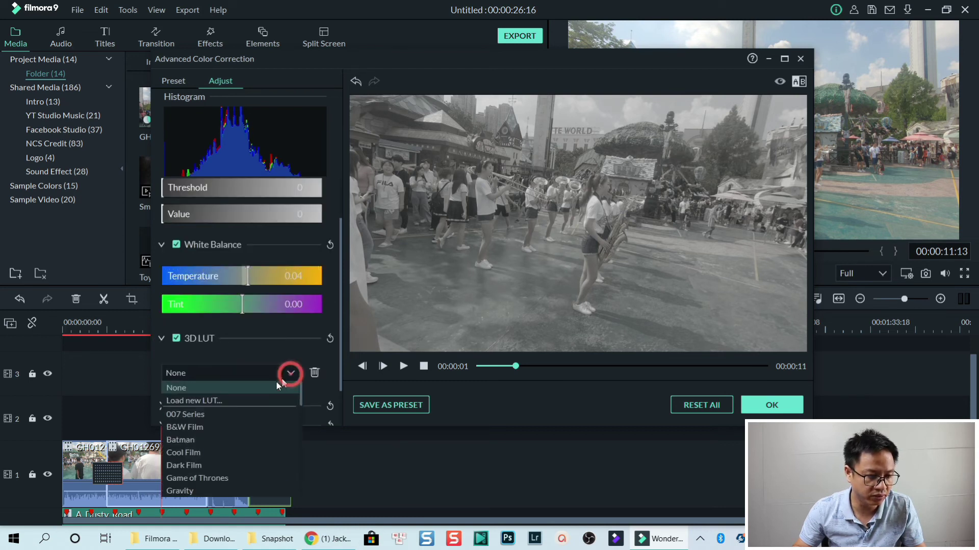
left_click(186, 452)
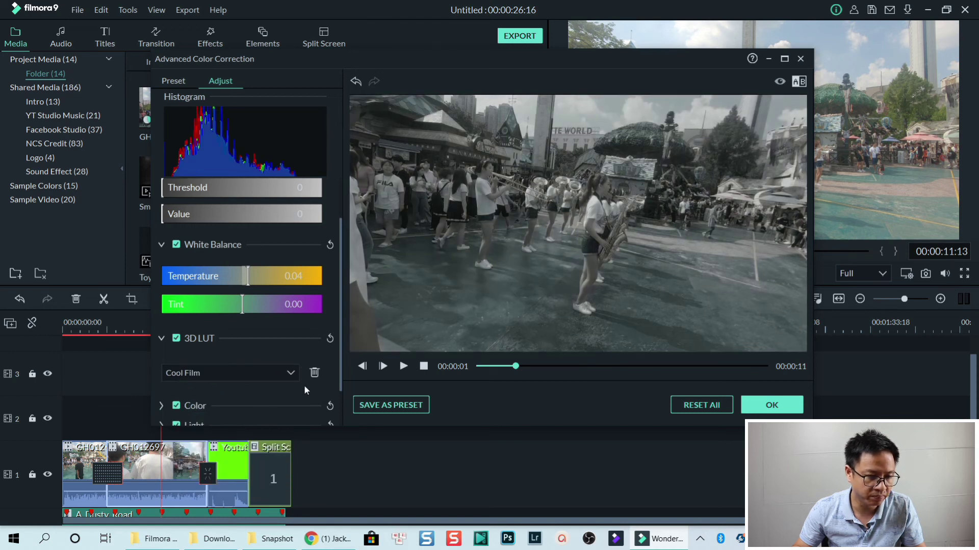
Set the clip's Color adjustments to Exposure 18, Brightness 20, Contrast 31 and Saturation 21.
scroll(305, 383, "down", 1)
left_click(162, 369)
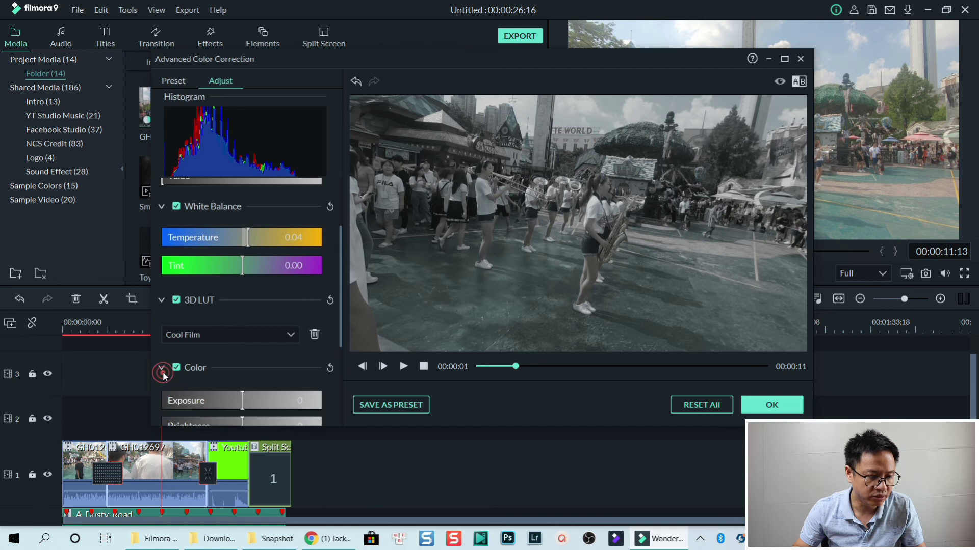
scroll(254, 352, "down", 2)
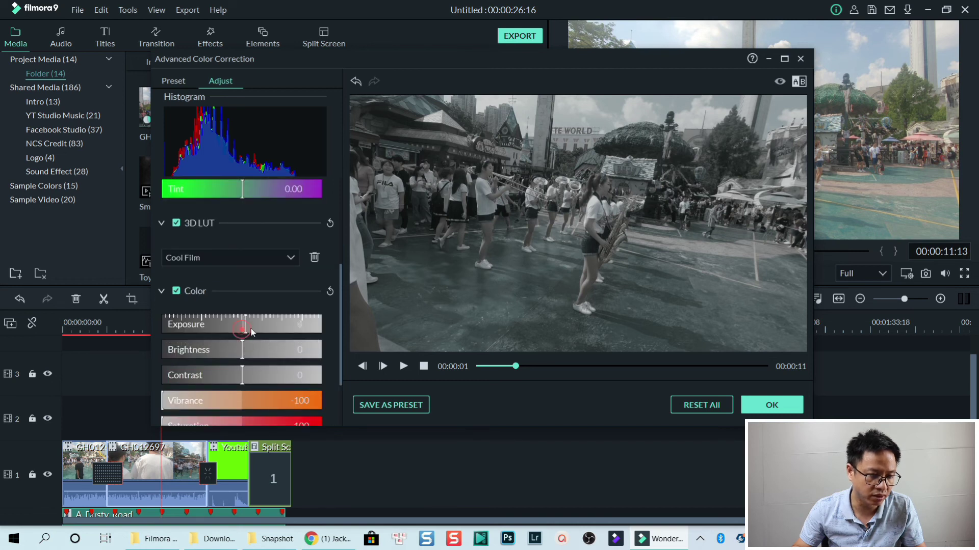
left_click_drag(244, 332, 260, 353)
scroll(257, 387, "down", 2)
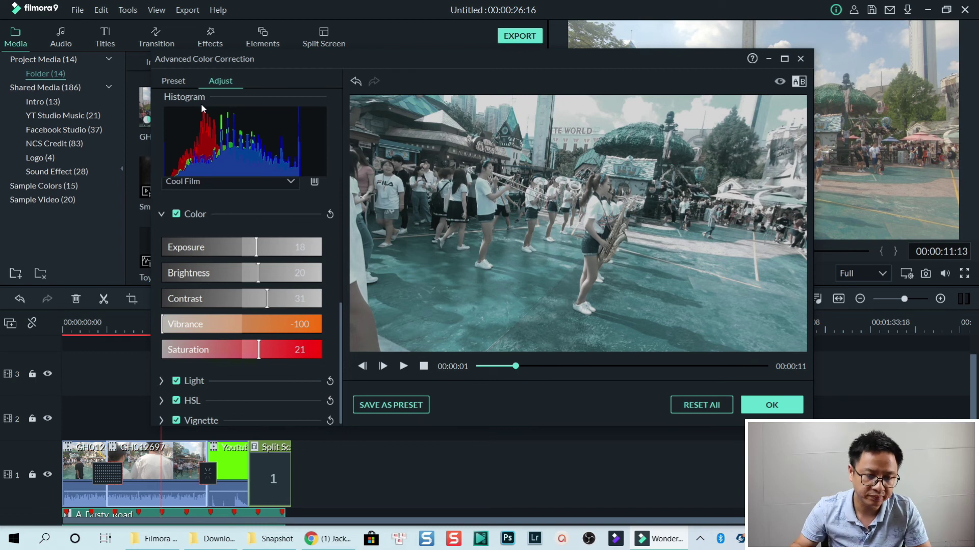
Compare the color correction with the original footage, including in Side by Side View, and apply it to the clip.
left_click(779, 82)
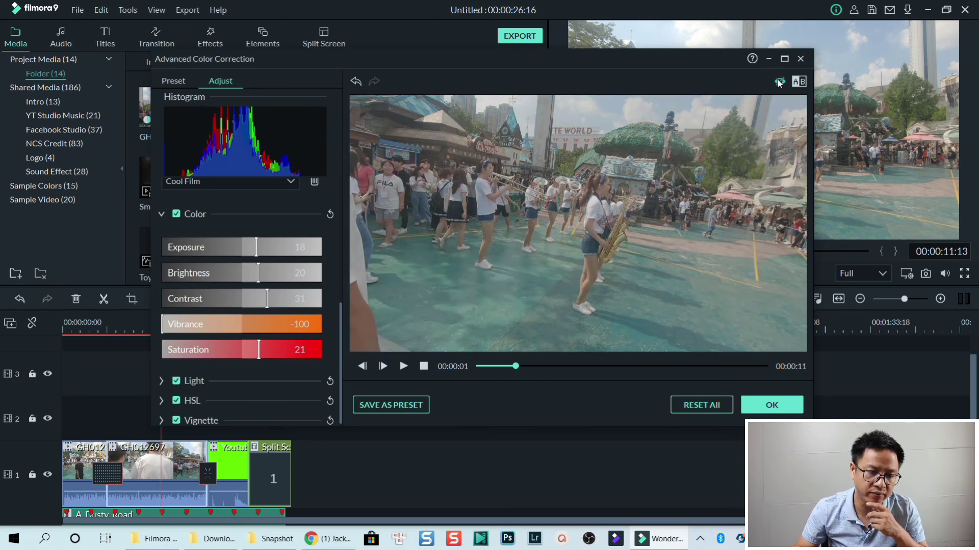
left_click(778, 83)
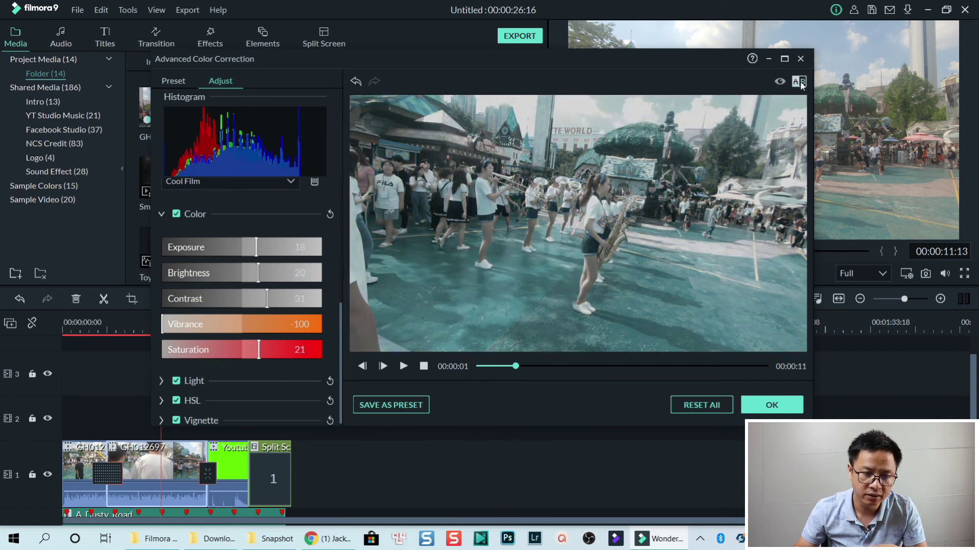
left_click(800, 82)
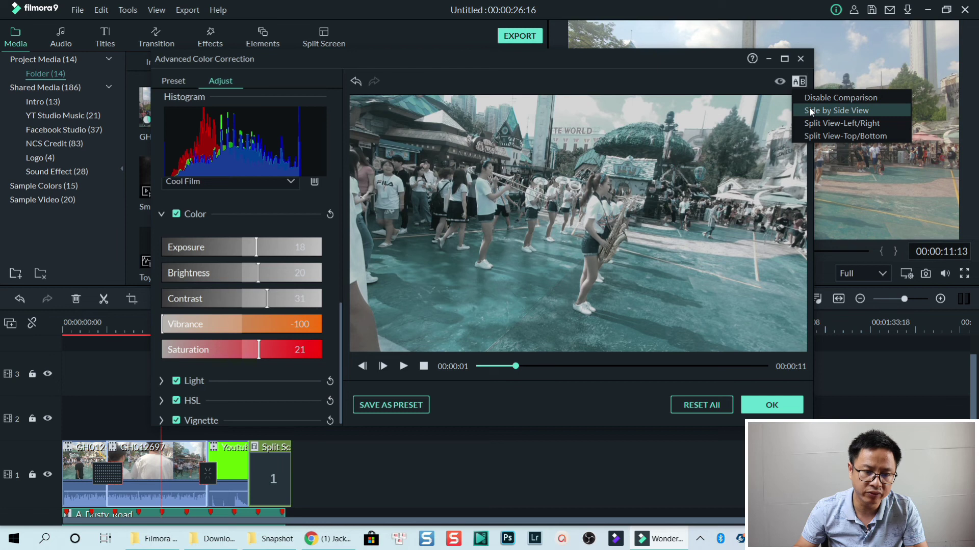
left_click(811, 113)
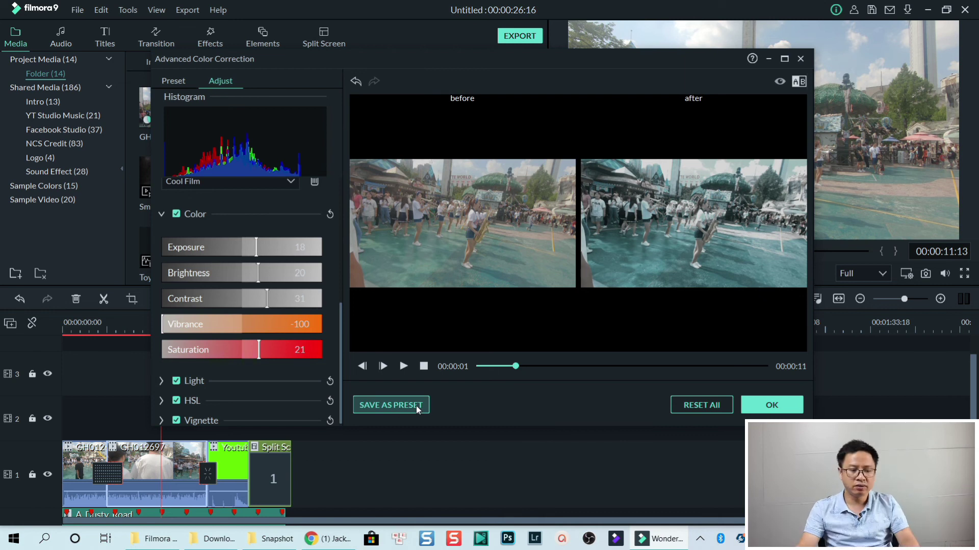
left_click(772, 405)
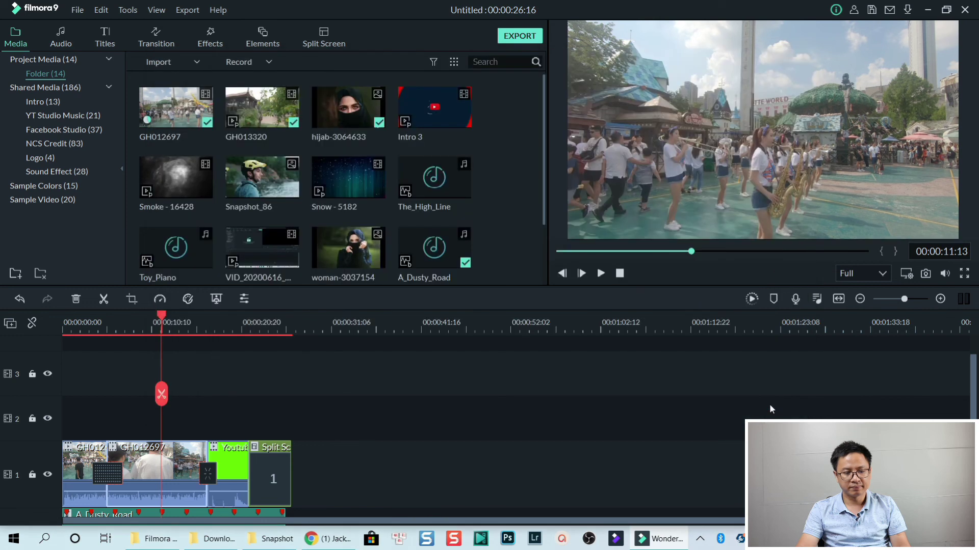
left_click(436, 427)
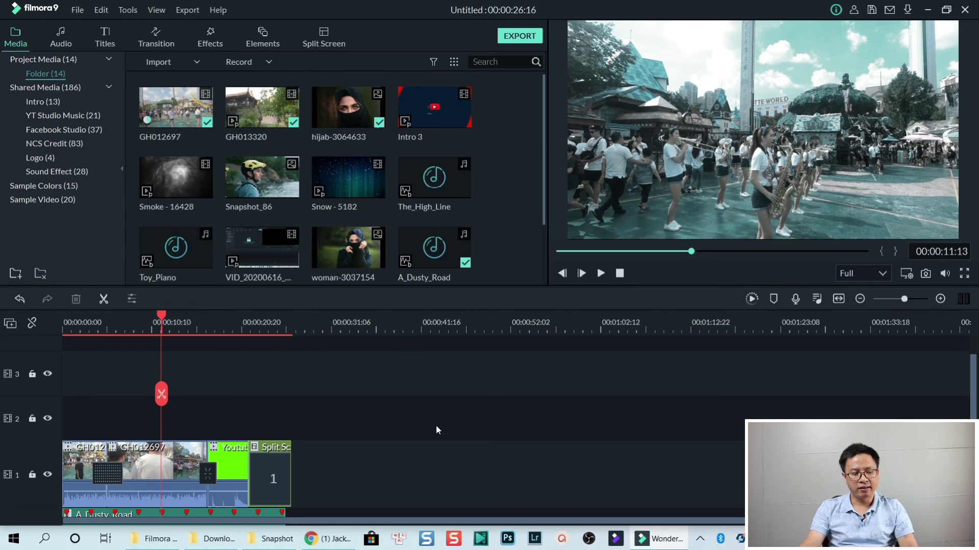
Review the editing commands available for the split screen clip and the second GH012697 segment on track 1.
scroll(342, 441, "down", 1)
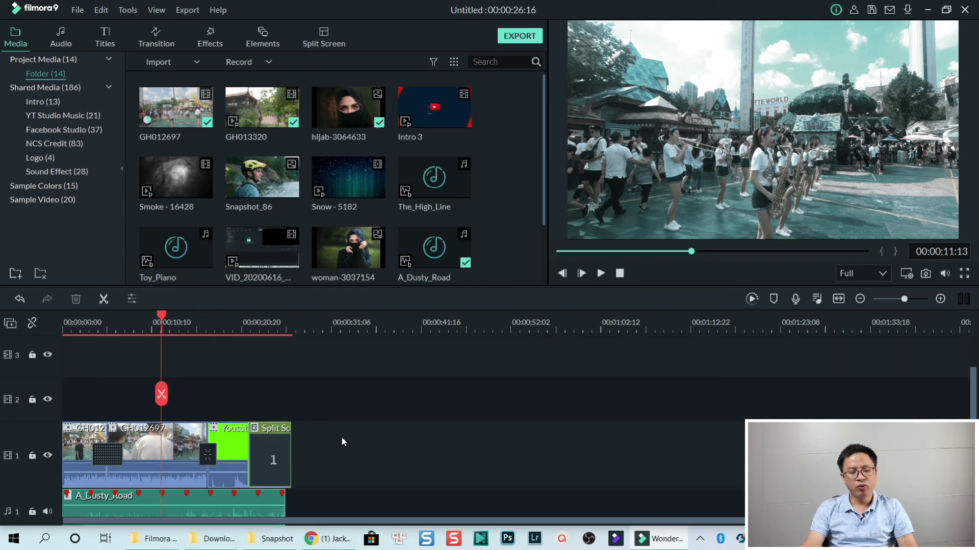
right_click(264, 442)
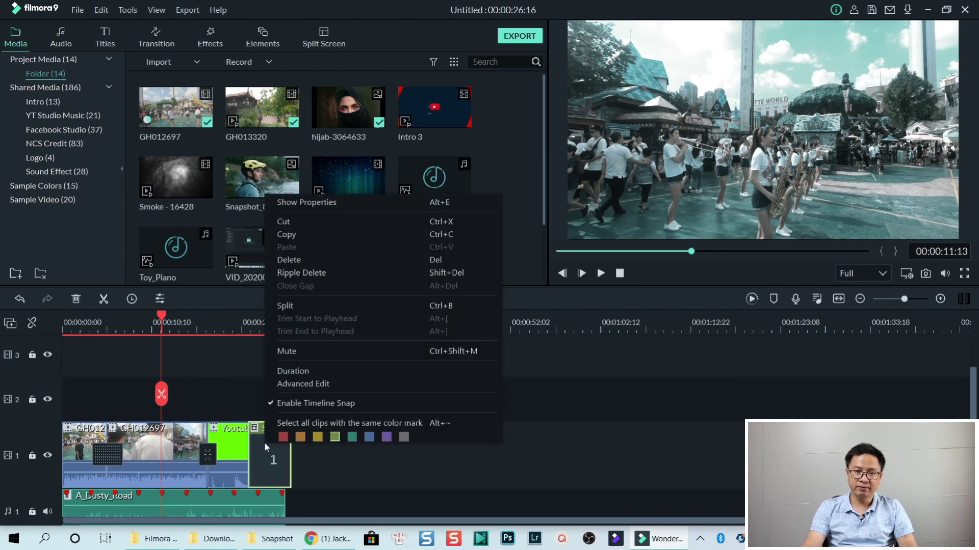
left_click(179, 452)
right_click(181, 449)
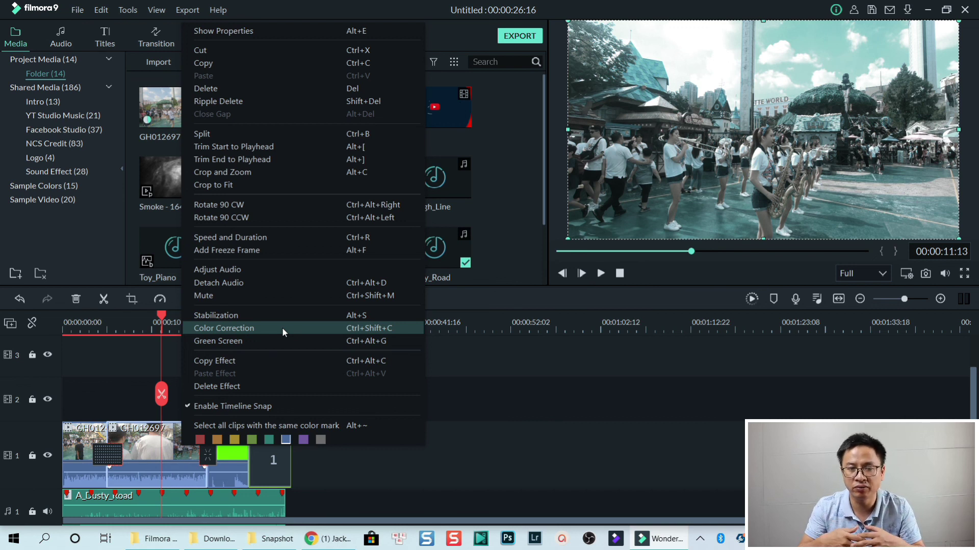
left_click(568, 413)
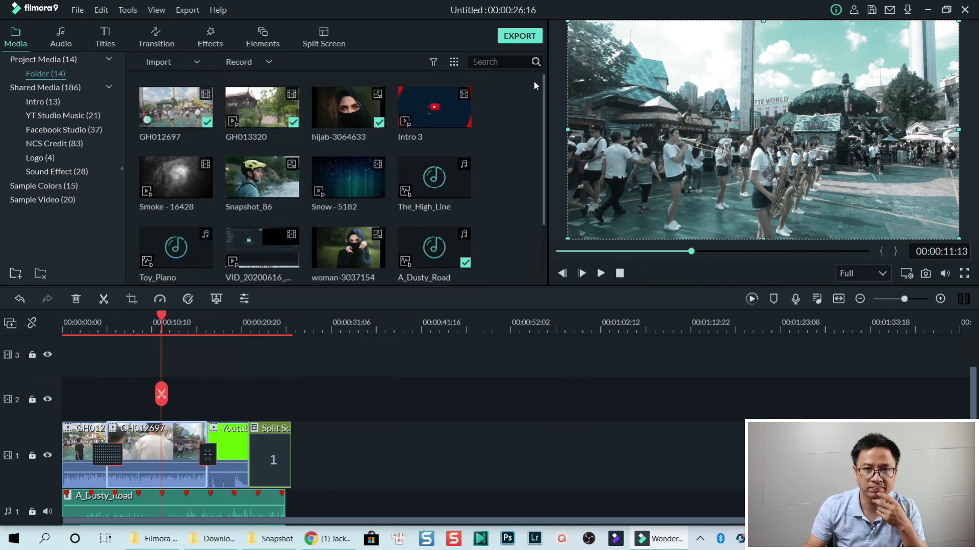
Configure the local MP4 export with a video bit rate of 20000 kbps.
left_click(520, 37)
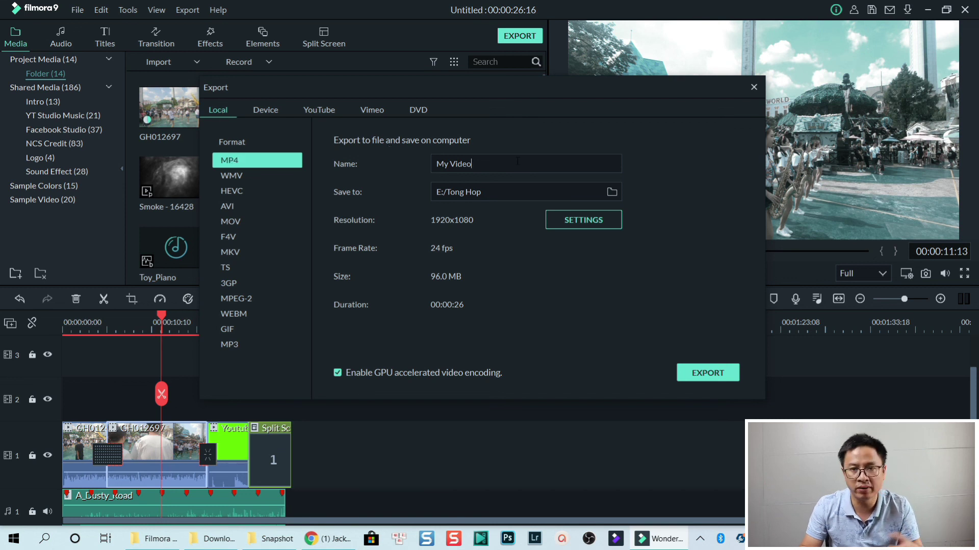
left_click(587, 222)
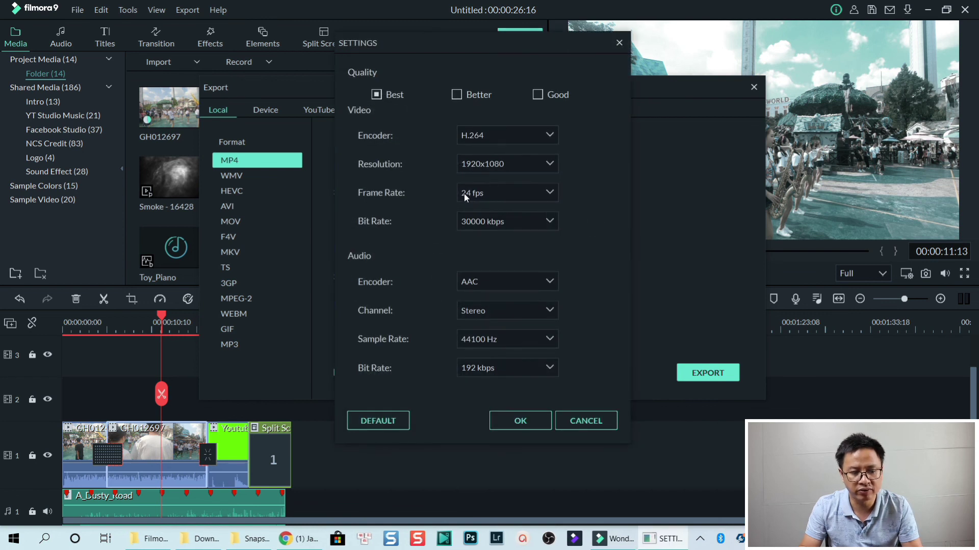
left_click(519, 223)
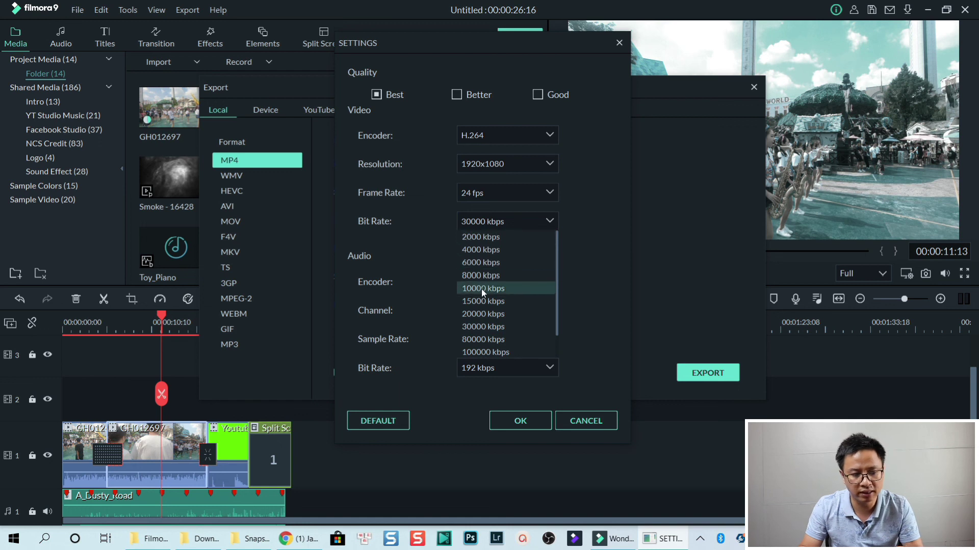
left_click(479, 314)
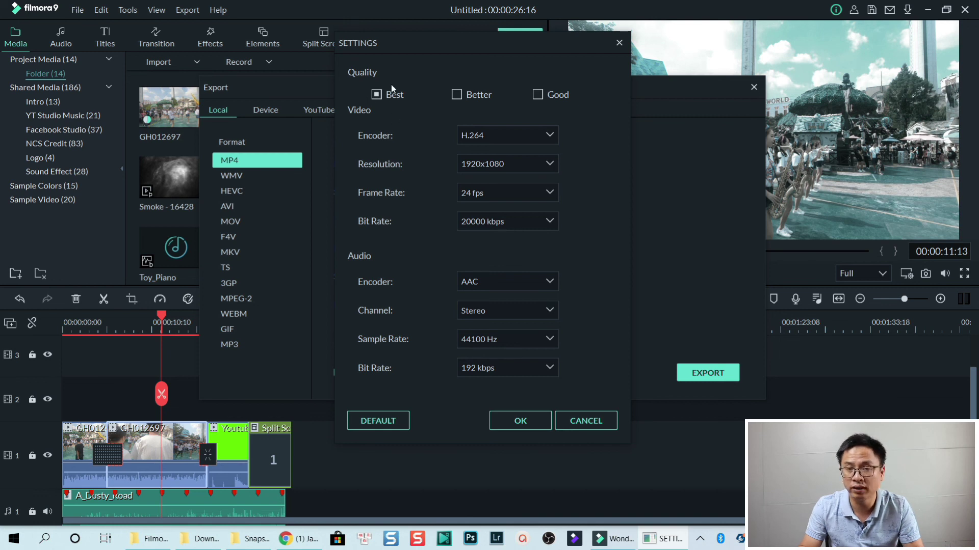
left_click(520, 421)
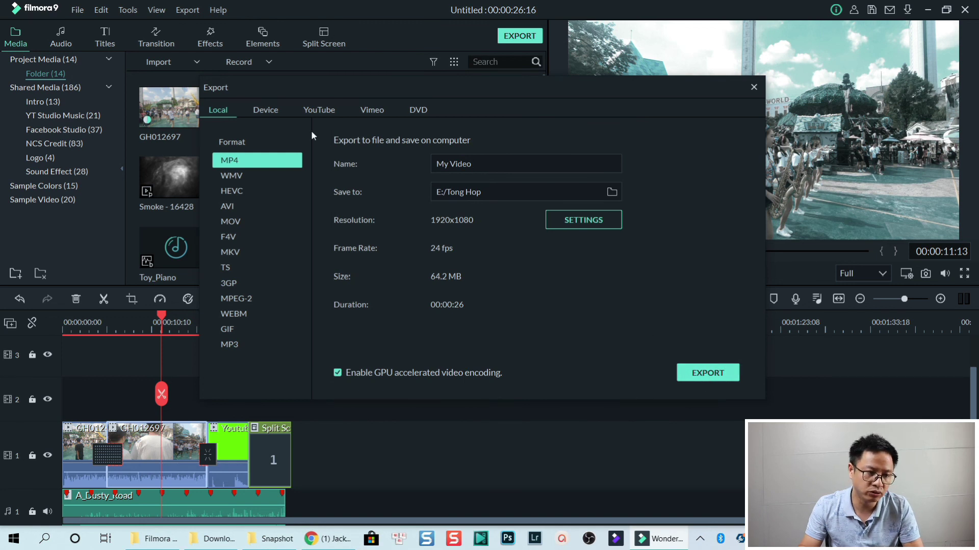
Examine the Device and YouTube export options and return to the local export settings.
left_click(281, 110)
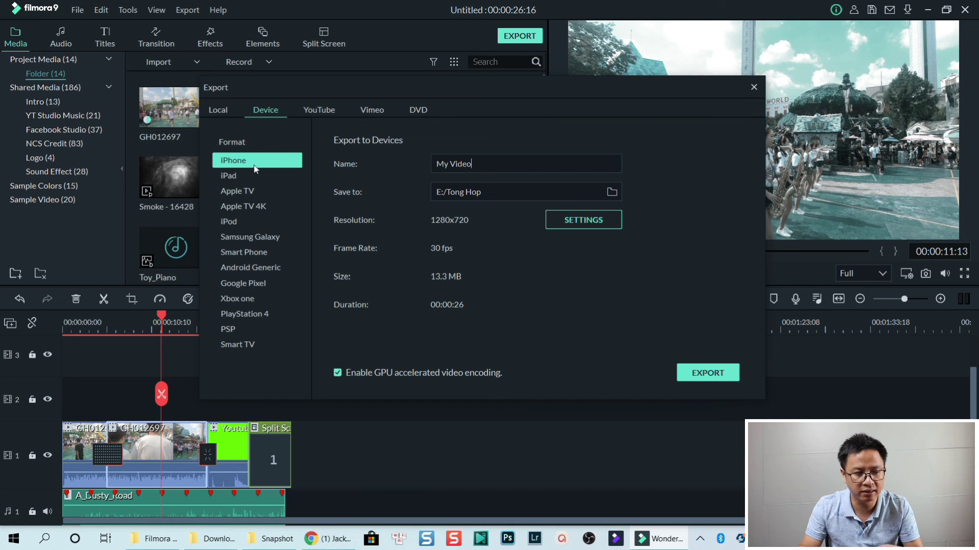
left_click(315, 109)
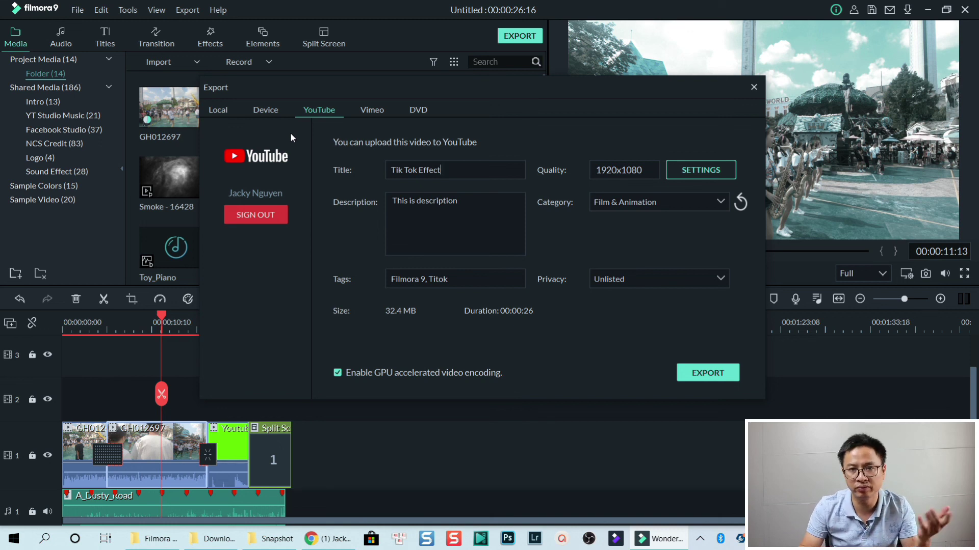
left_click(225, 110)
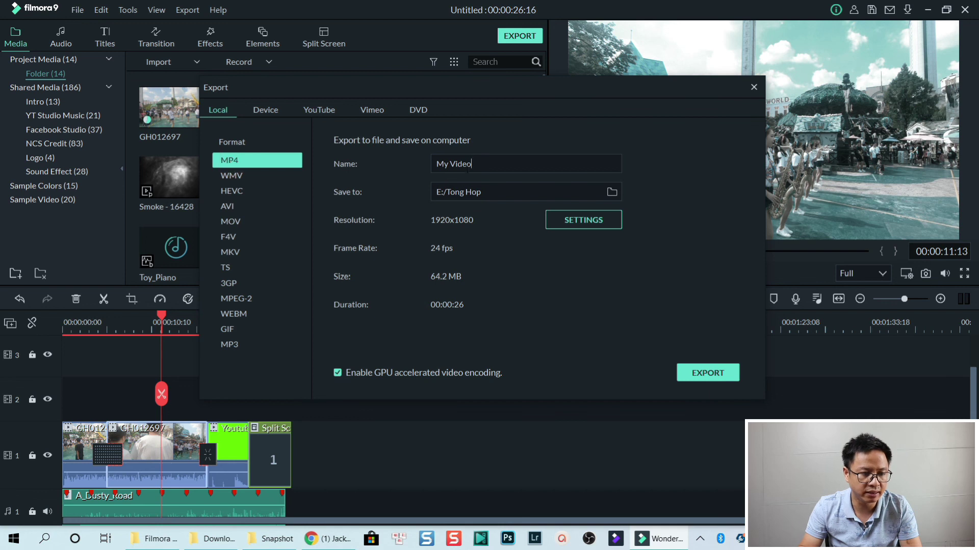
Name the export "Example video" and start exporting it as an MP4 file.
left_click(479, 161)
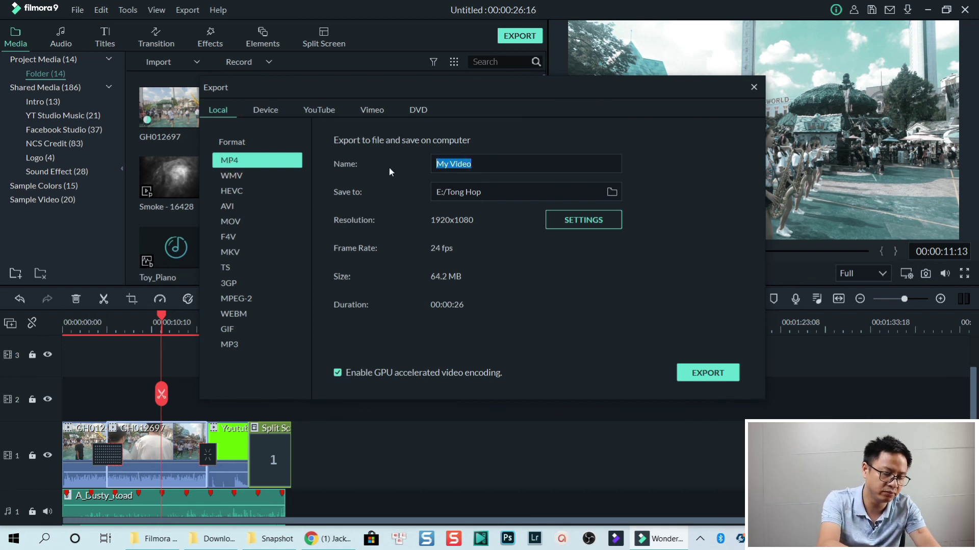
type("My")
key("BackSpace")
key("BackSpace")
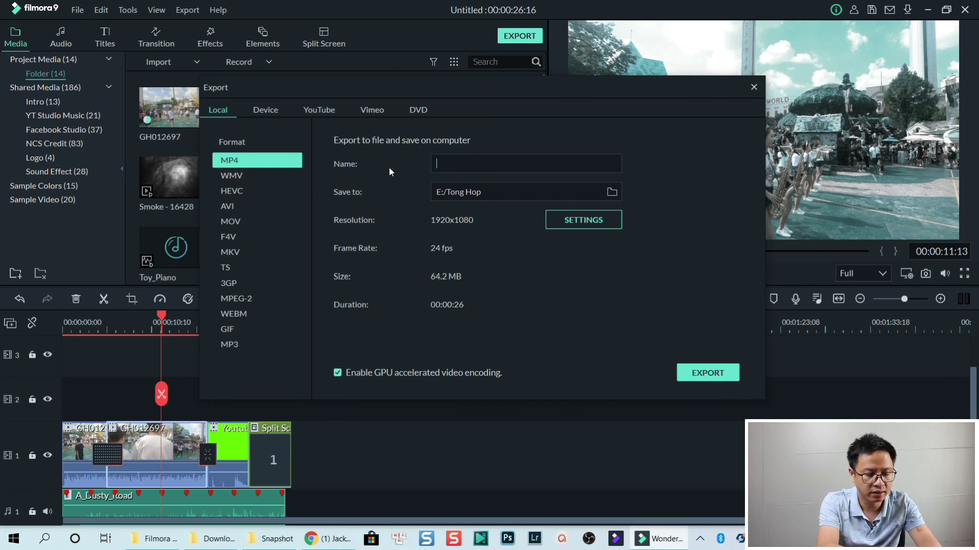
type("Example video")
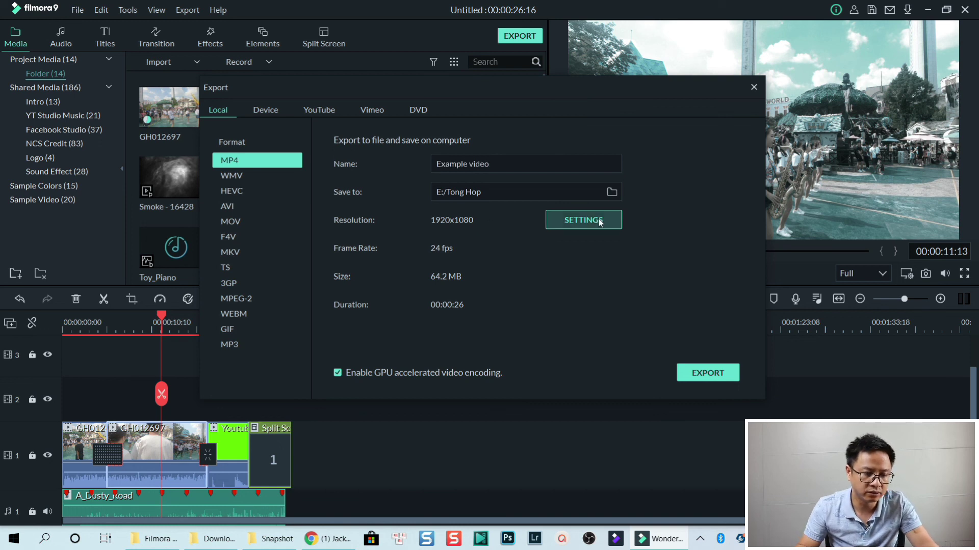
left_click(713, 377)
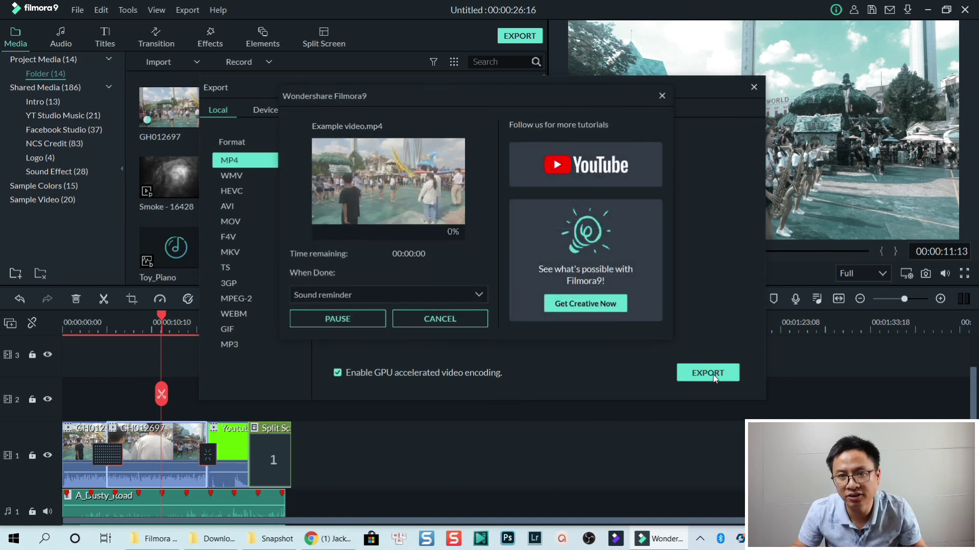